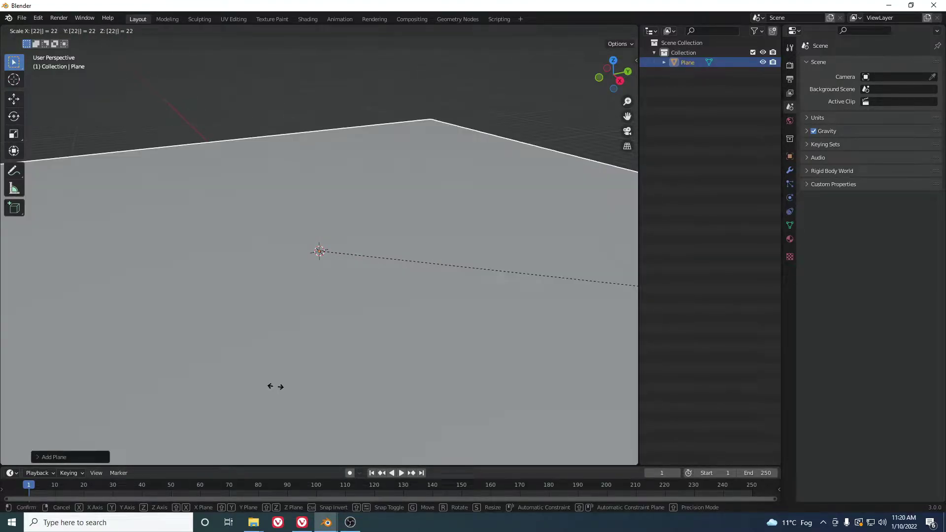
# Scale the plane up by a factor of 22
pyautogui.click(276, 386)
pyautogui.scroll(-5, 291, 324)
pyautogui.moveTo(321, 258); pyautogui.dragTo(359, 263, button='middle')
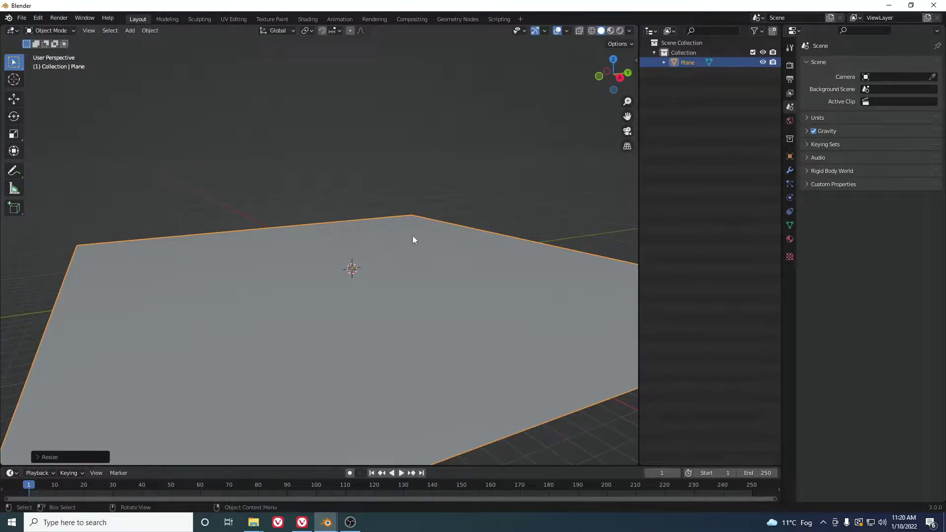
pyautogui.keyDown('shift'); pyautogui.moveTo(382, 256); pyautogui.dragTo(409, 249, button='middle'); pyautogui.keyUp('shift')
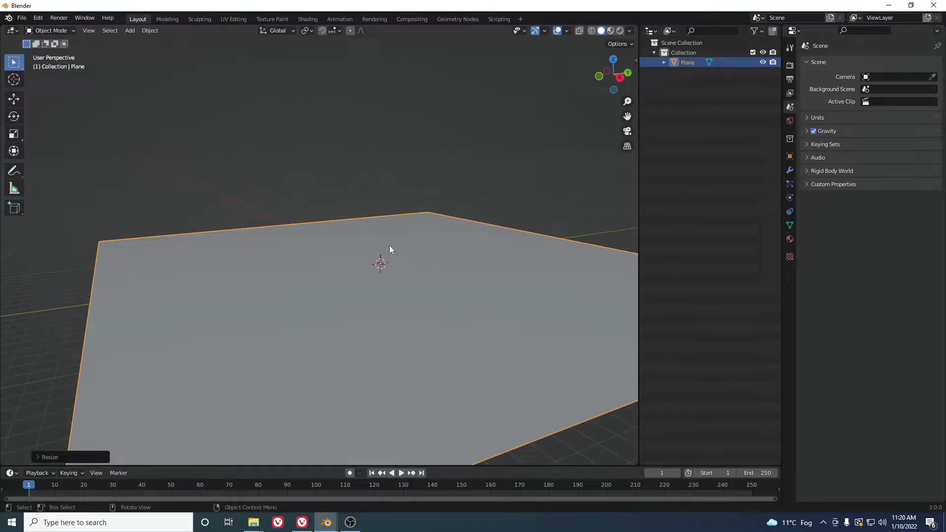
# Subdivide the entire plane in Edit Mode and open the Subdivide operation's settings
pyautogui.hotkey('ctrl', 'Tab')
pyautogui.click(465, 245)
pyautogui.rightClick(356, 225)
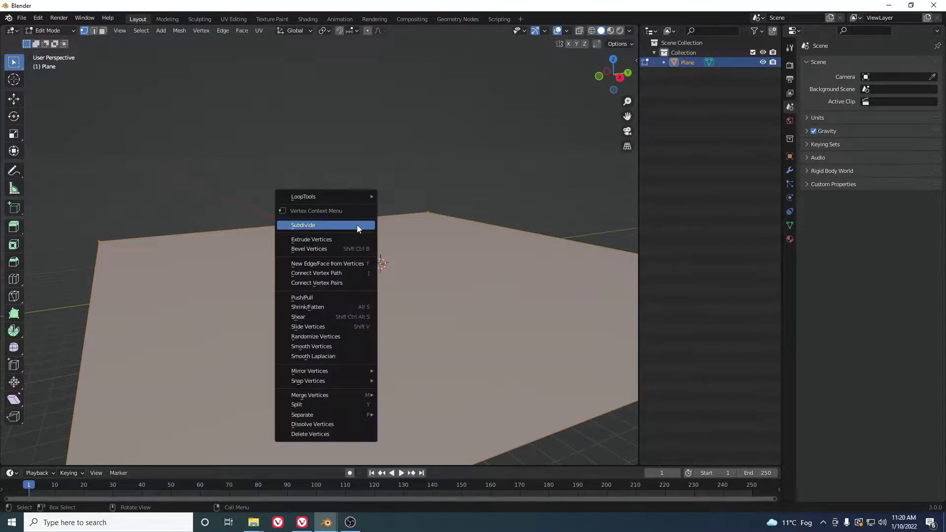
pyautogui.click(356, 224)
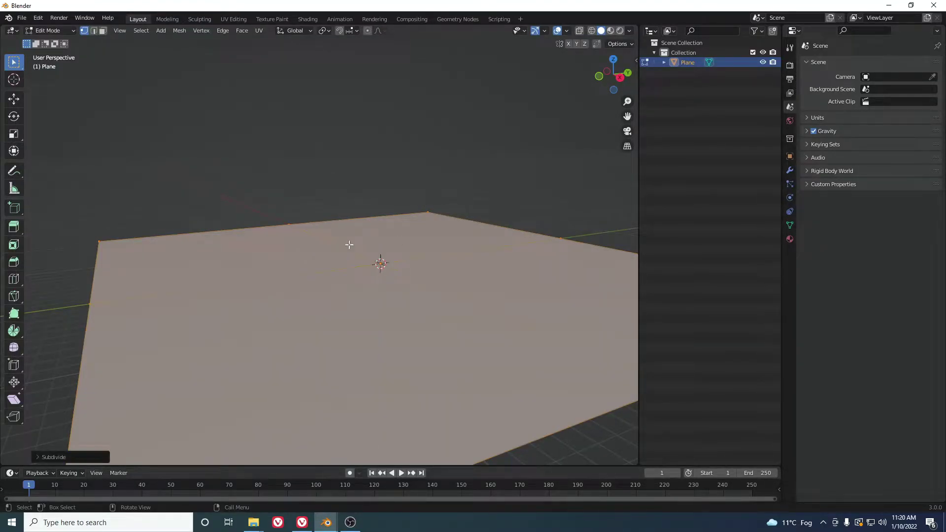
pyautogui.click(67, 454)
# Subdivide the whole plane again with 10 cuts and return to Object Mode
pyautogui.press('a')
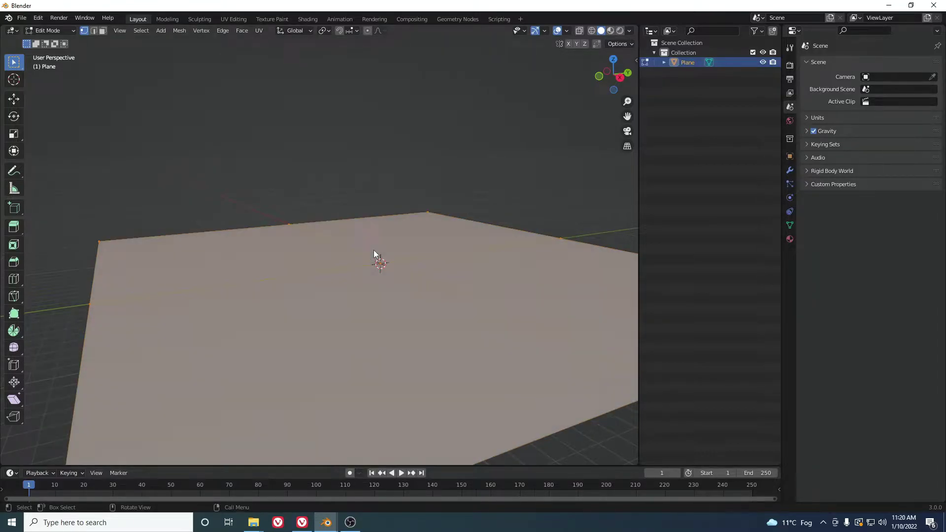
pyautogui.rightClick(374, 254)
pyautogui.click(374, 255)
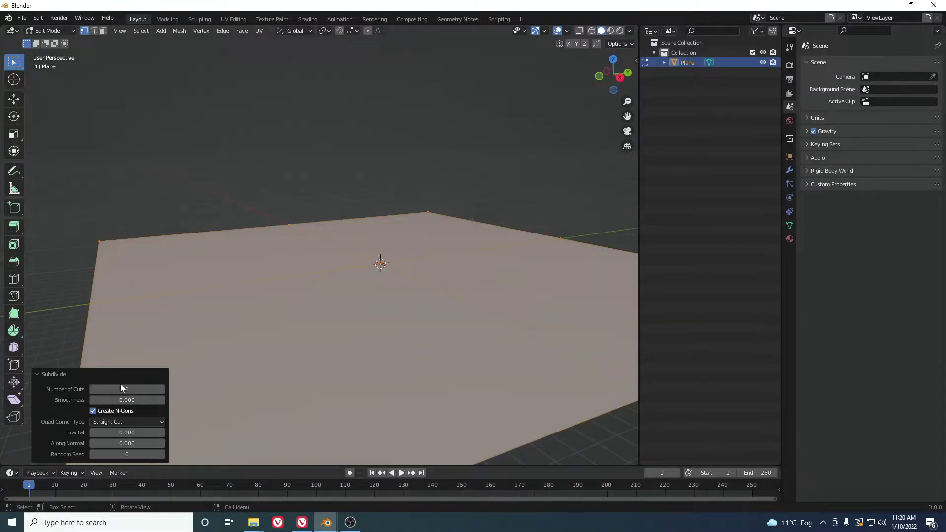
pyautogui.click(138, 388)
pyautogui.write('10')
pyautogui.press('Return')
pyautogui.hotkey('ctrl', 'Tab')
pyautogui.click(191, 212)
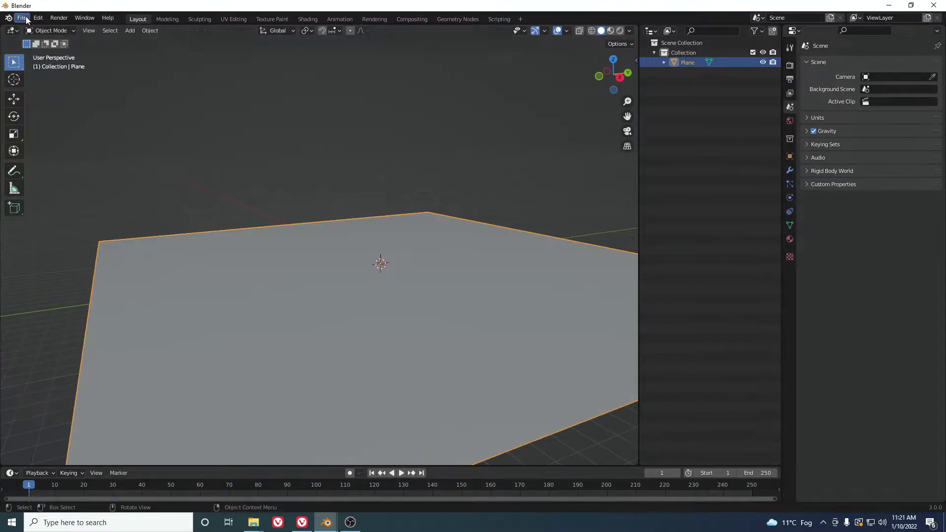
# Switch the plane to Sculpt Mode and enlarge the Draw brush radius to 152 px
pyautogui.click(48, 31)
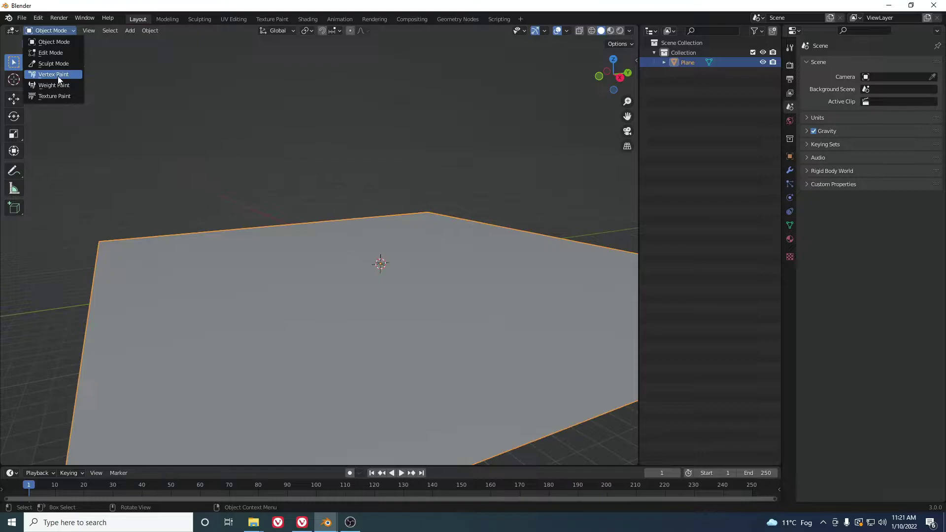
pyautogui.click(57, 74)
pyautogui.click(49, 31)
pyautogui.click(52, 63)
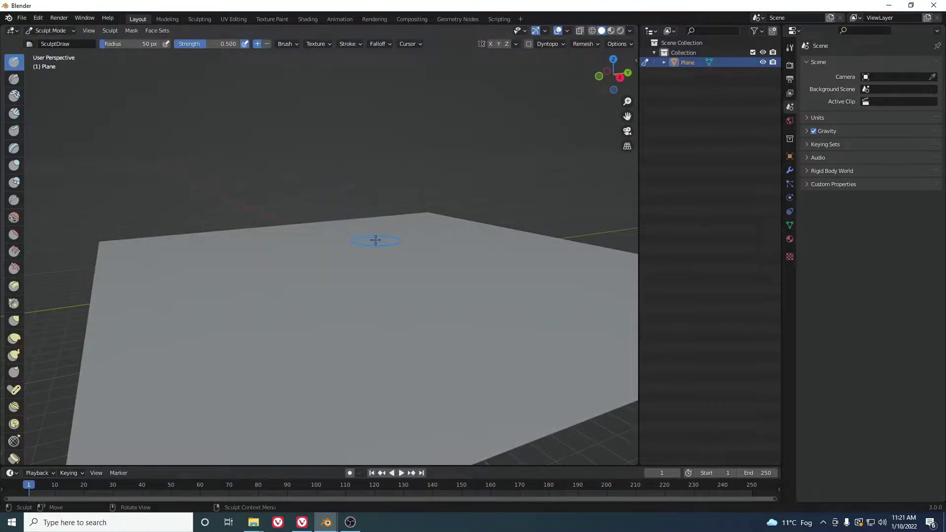
pyautogui.press(']')
pyautogui.press(']')
pyautogui.press(']')
pyautogui.press(']')
pyautogui.press(']')
pyautogui.press(']')
pyautogui.press(']')
pyautogui.press(']')
pyautogui.press(']')
pyautogui.press(']')
# Sculpt low hills along the plane's far edges and a mound near its left side with the Draw brush
pyautogui.moveTo(422, 226)
pyautogui.mouseDown()
pyautogui.moveTo(197, 251)
pyautogui.moveTo(335, 239)
pyautogui.mouseUp()
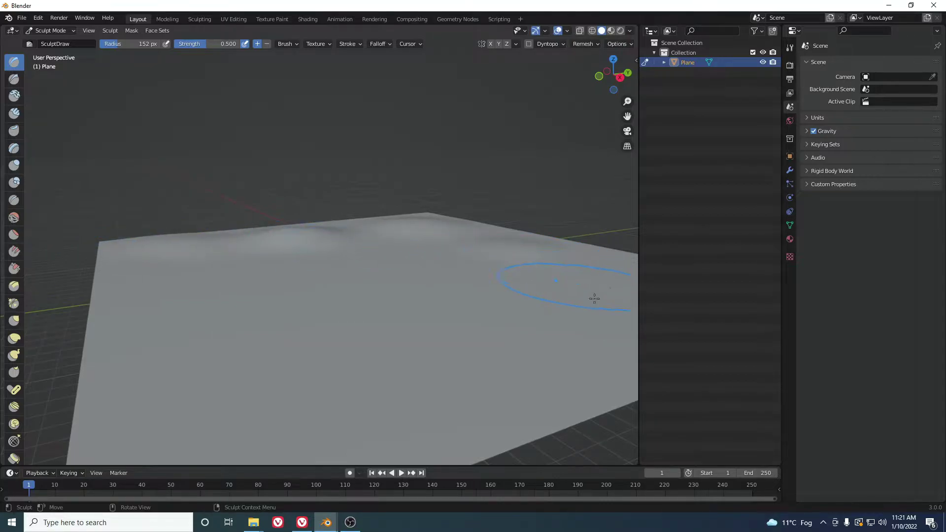
pyautogui.moveTo(605, 263); pyautogui.dragTo(589, 258)
pyautogui.moveTo(508, 253); pyautogui.dragTo(455, 221)
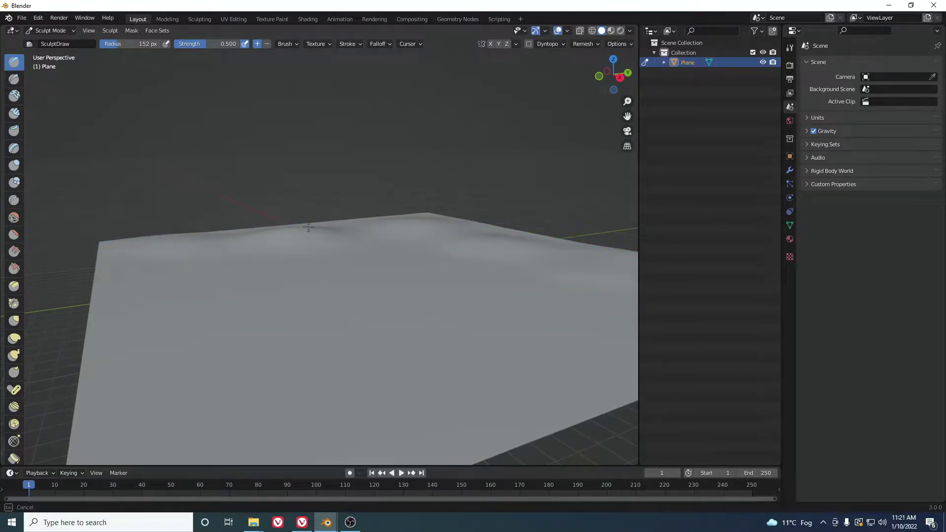
pyautogui.moveTo(180, 289); pyautogui.dragTo(232, 352)
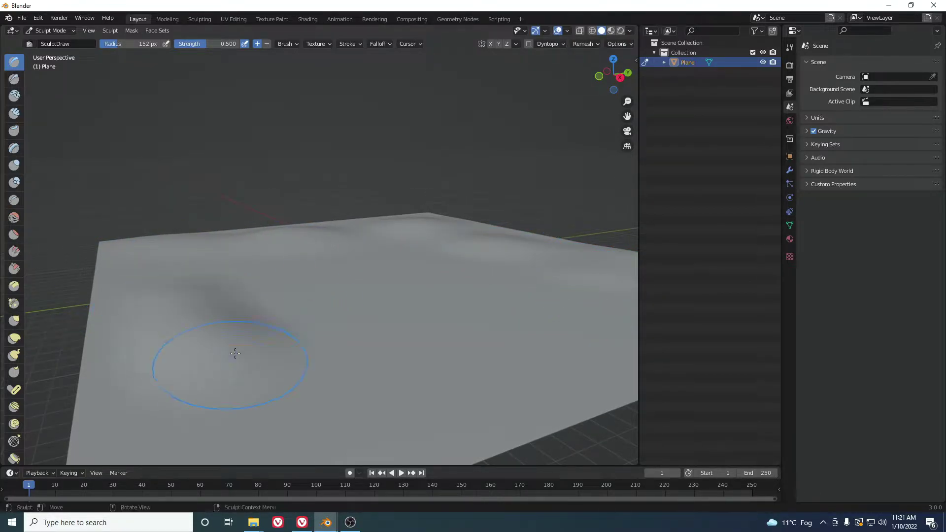
# Smooth the sculpted mound, add gentle bumps across the far part of the plane, and return to Object Mode
pyautogui.keyDown('shift'); pyautogui.moveTo(245, 275); pyautogui.dragTo(345, 271); pyautogui.keyUp('shift')
pyautogui.moveTo(408, 261); pyautogui.dragTo(374, 268)
pyautogui.moveTo(259, 253); pyautogui.dragTo(399, 239)
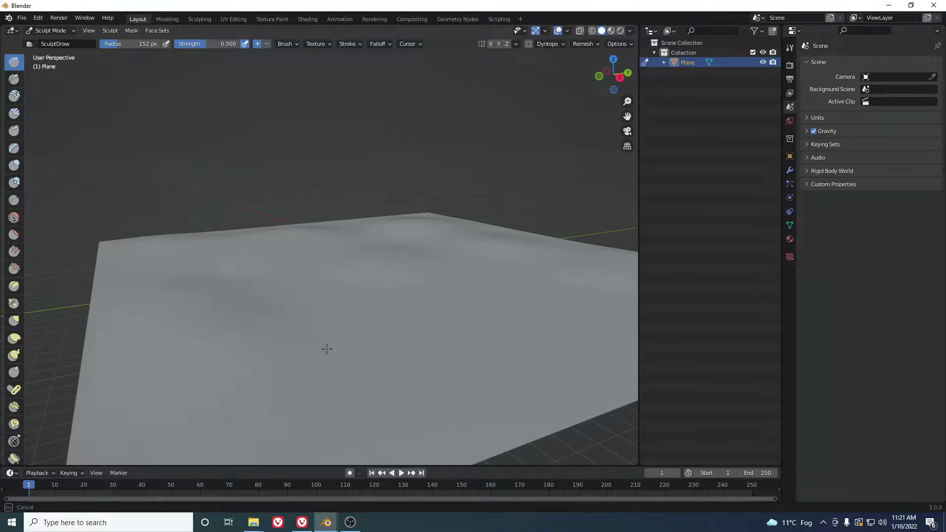
pyautogui.moveTo(398, 226); pyautogui.dragTo(365, 234)
pyautogui.hotkey('ctrl', 'Tab')
pyautogui.click(323, 236)
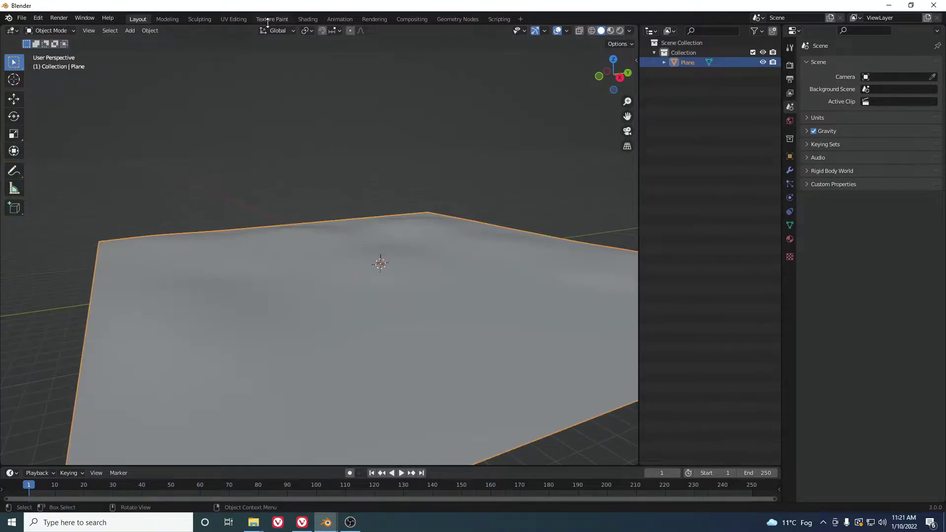
# Create a new material named "ground" for the plane in the Shading workspace
pyautogui.click(316, 20)
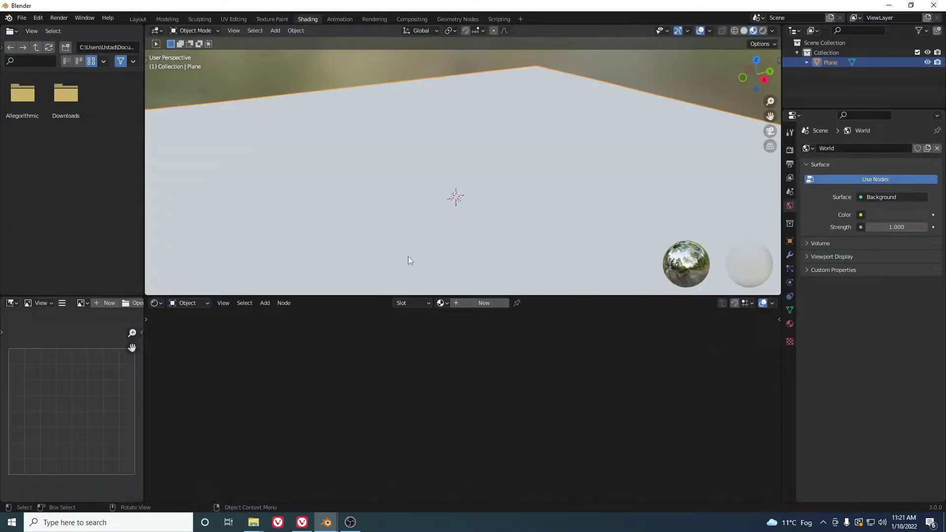
pyautogui.click(485, 306)
pyautogui.click(481, 302)
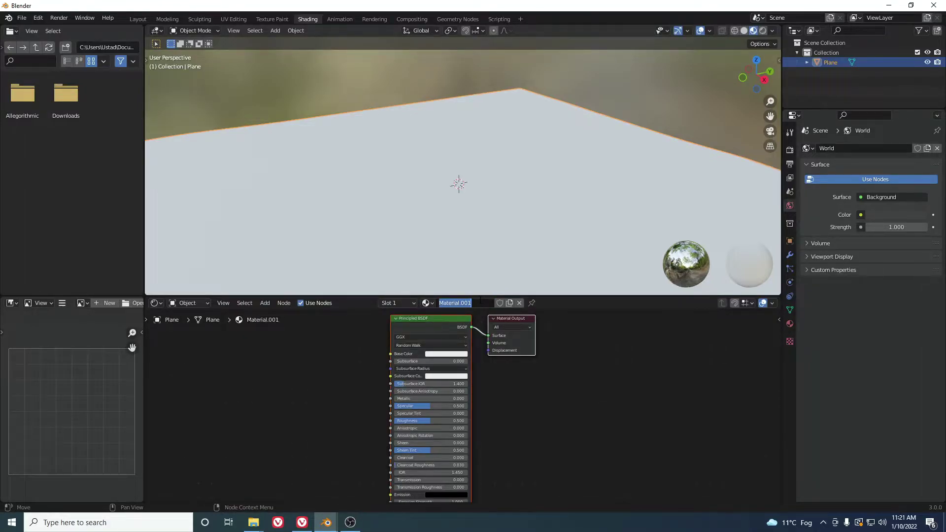
pyautogui.write('g')
pyautogui.click(568, 407)
pyautogui.moveTo(555, 415); pyautogui.dragTo(578, 423, button='middle')
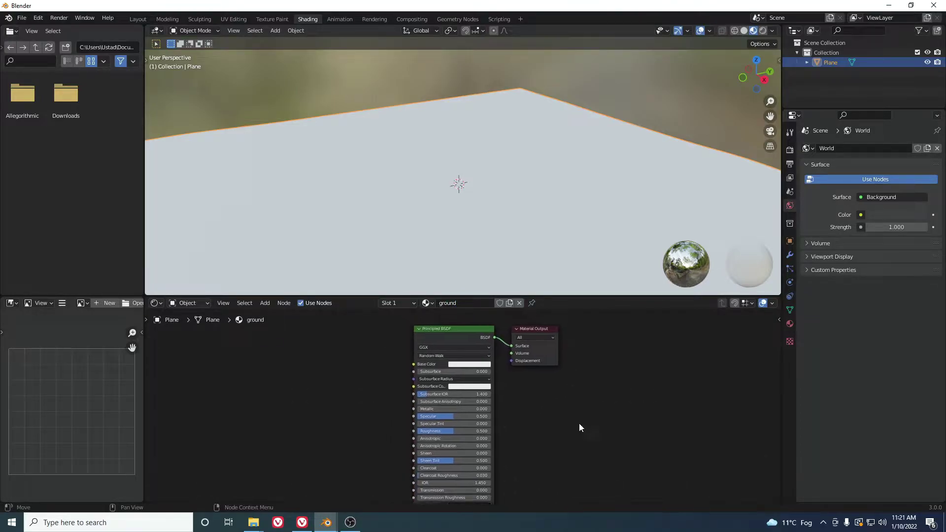
# Switch to the web browser, look through the "ground texture" image results, and return to Blender
pyautogui.click(308, 524)
pyautogui.click(312, 23)
pyautogui.scroll(-5, 568, 313)
pyautogui.scroll(-2, 569, 313)
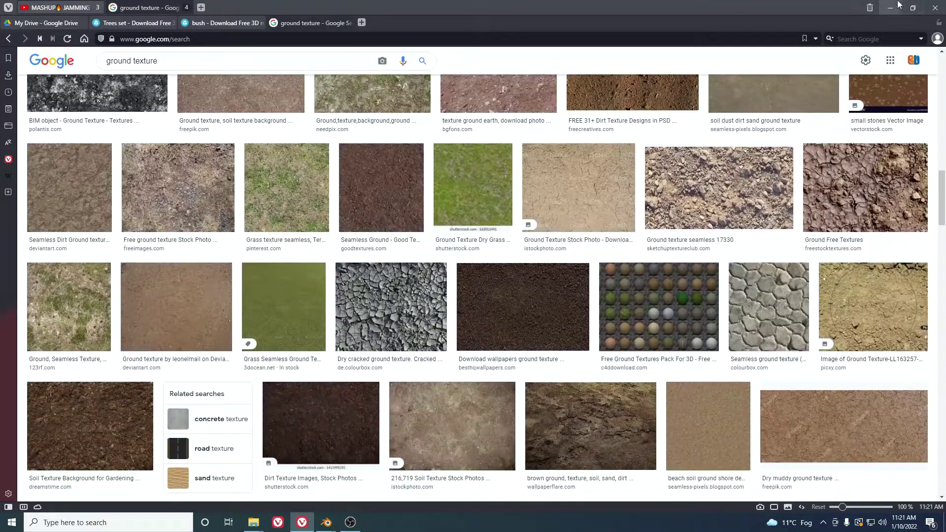
pyautogui.hotkey('alt', 'Tab')
# Add Image Texture, Mapping and Texture Coordinate nodes feeding the Principled BSDF's Base Color, and arrange them to the left of the shader
pyautogui.moveTo(401, 339); pyautogui.dragTo(503, 399, button='middle')
pyautogui.moveTo(539, 391); pyautogui.dragTo(517, 365)
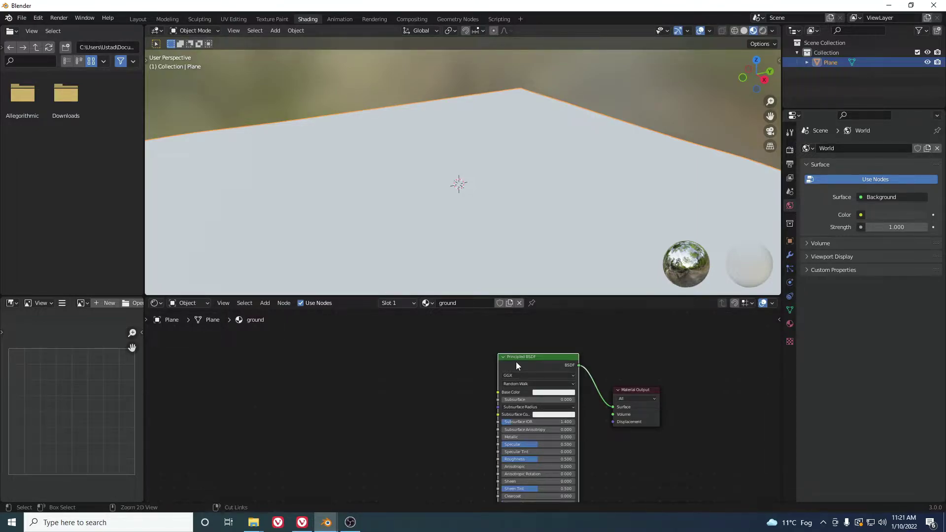
pyautogui.hotkey('ctrl', 't')
pyautogui.moveTo(462, 448); pyautogui.dragTo(408, 352)
pyautogui.moveTo(447, 412); pyautogui.dragTo(504, 433, button='middle')
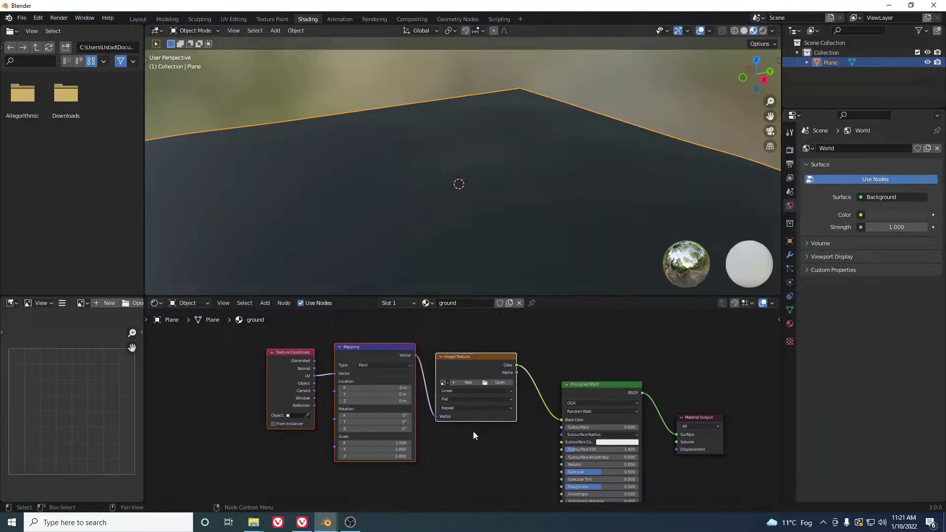
# Load Forest-Ground_01.jpg.001.jpg from the Desktop folder into the Image Texture node
pyautogui.scroll(5, 472, 426)
pyautogui.click(547, 344)
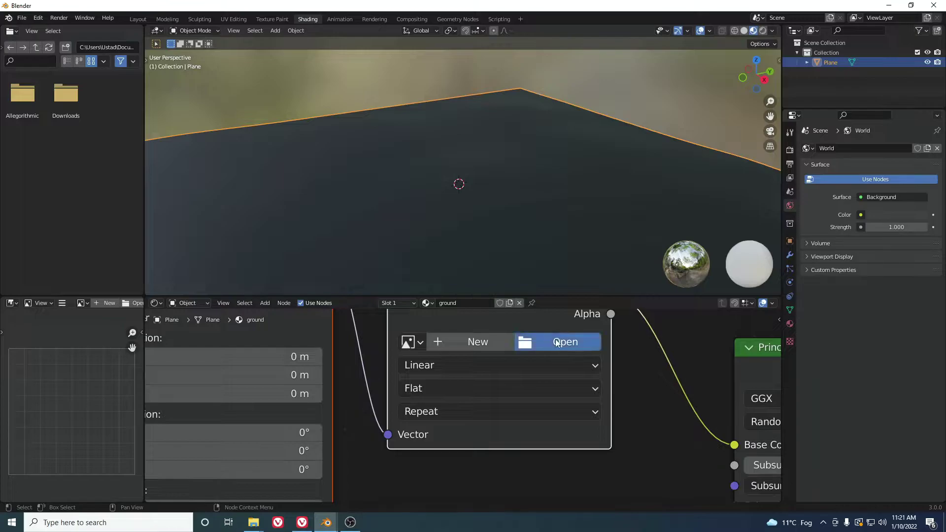
pyautogui.click(288, 222)
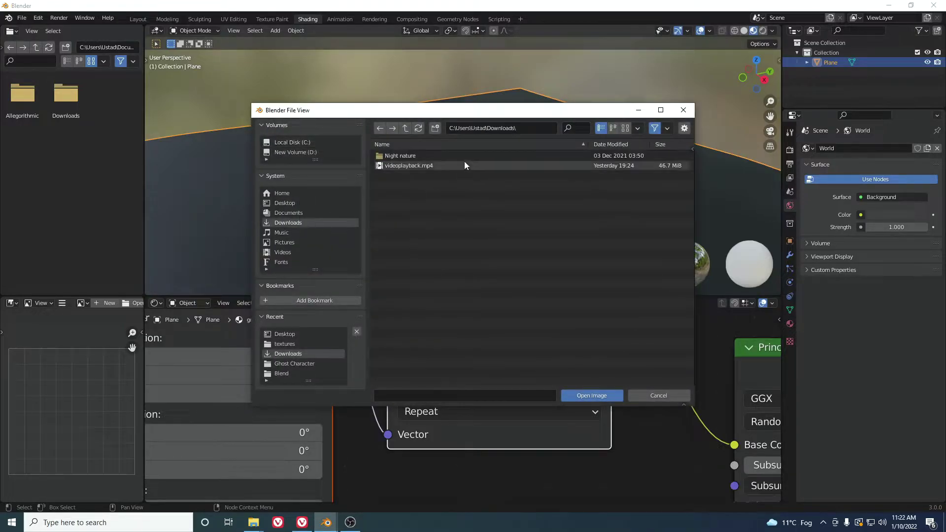
pyautogui.click(284, 203)
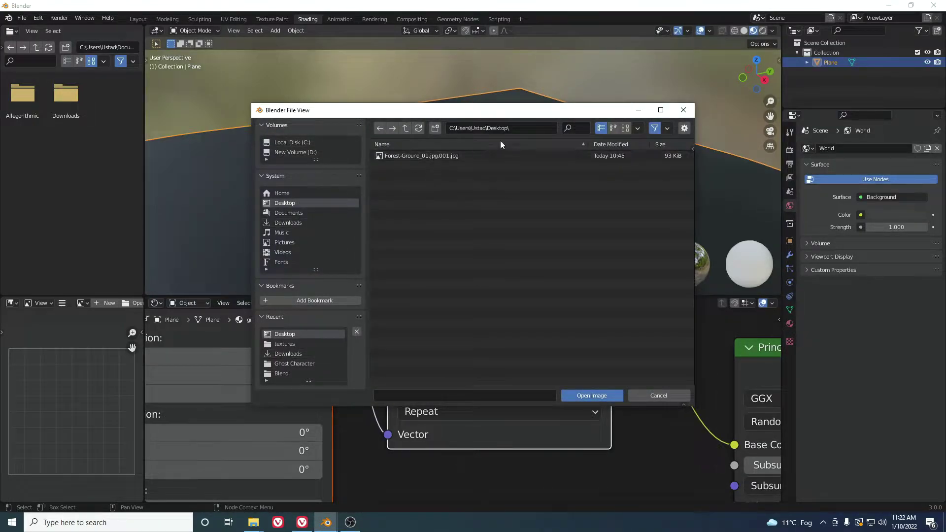
pyautogui.click(625, 128)
pyautogui.click(402, 188)
pyautogui.click(585, 396)
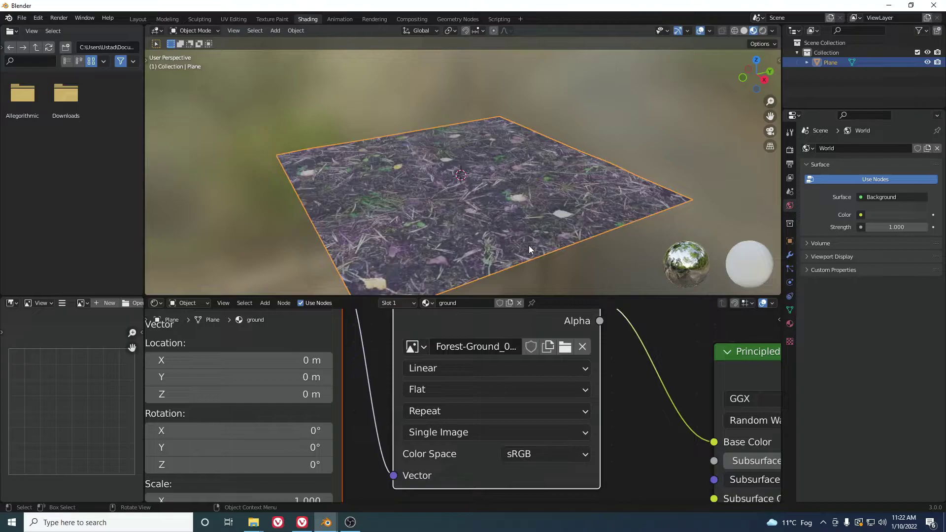
# In the UV Editing workspace with material preview shading, scale up all the plane's UVs so the ground texture tiles many times
pyautogui.scroll(3, 390, 215)
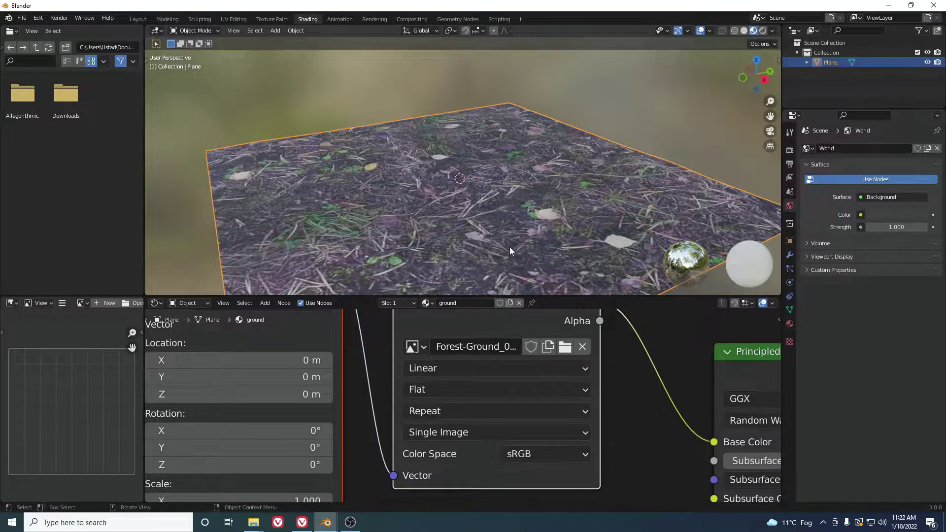
pyautogui.click(234, 18)
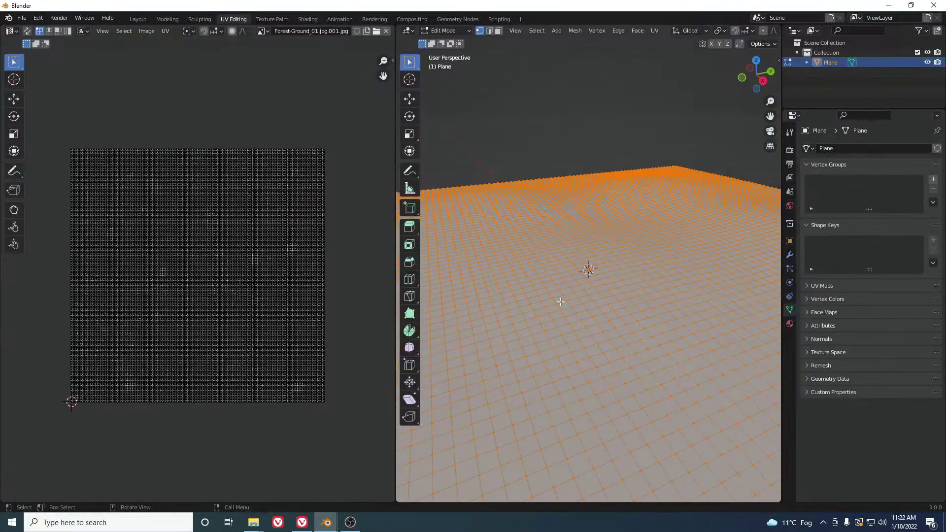
pyautogui.scroll(-6, 733, 31)
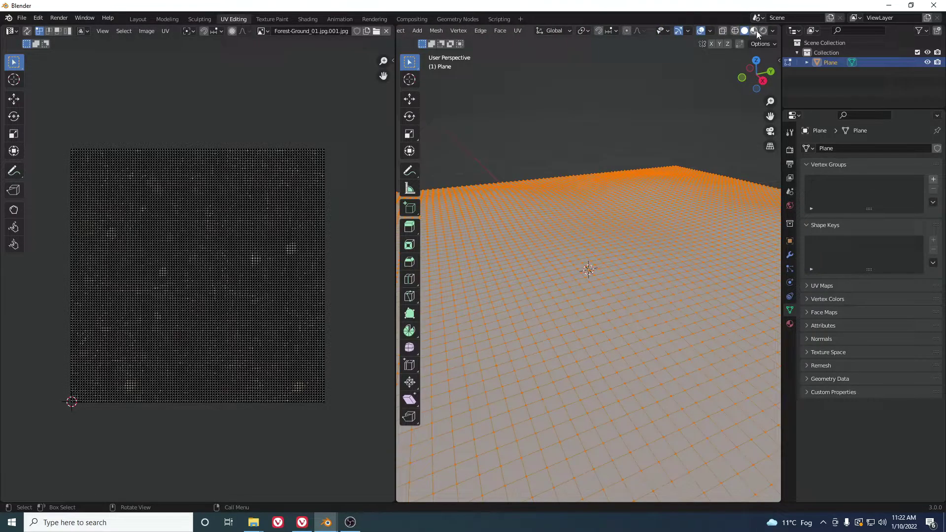
pyautogui.click(754, 30)
pyautogui.press('a')
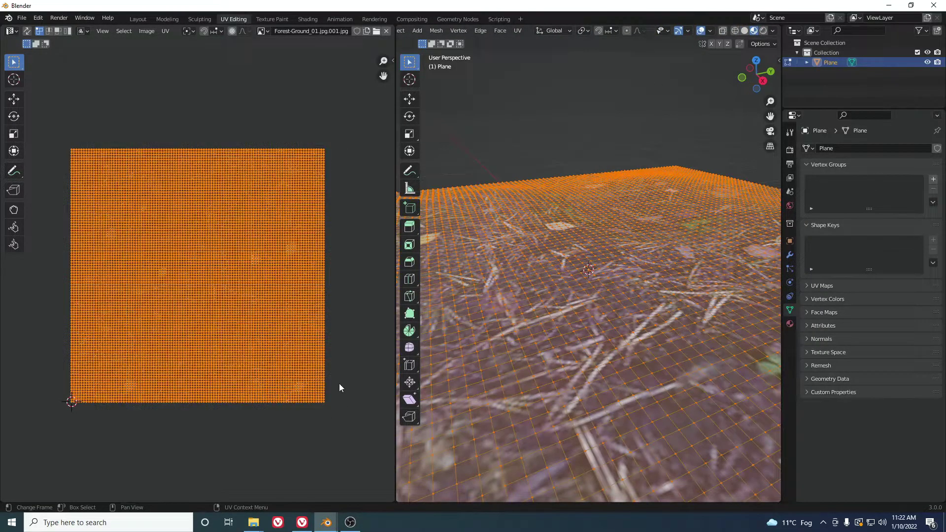
pyautogui.press('s')
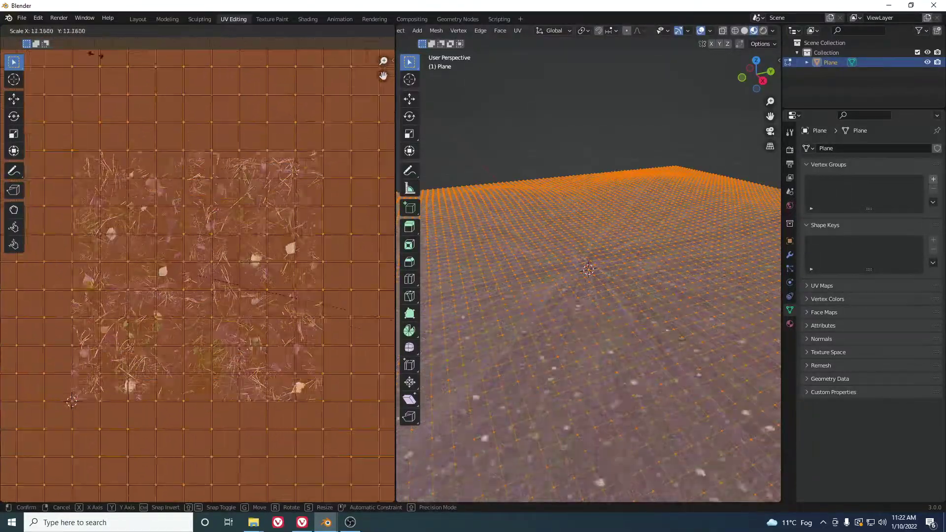
pyautogui.click(32, 114)
pyautogui.hotkey('ctrl', 'Tab')
pyautogui.click(383, 241)
# Enlarge the plane's UVs further for finer texture tiling and go back to Object Mode
pyautogui.moveTo(633, 299); pyautogui.dragTo(647, 272, button='middle')
pyautogui.press('Tab')
pyautogui.press('s')
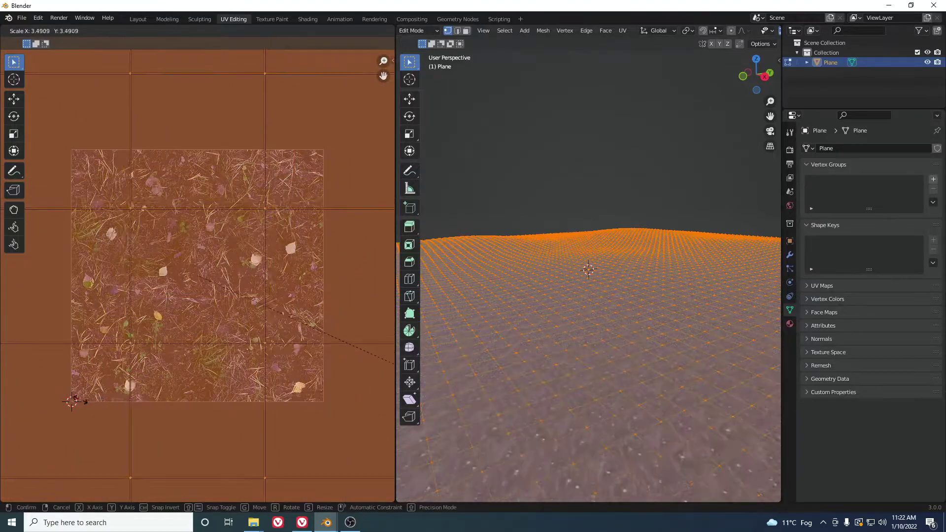
pyautogui.press('Return')
pyautogui.press('Tab')
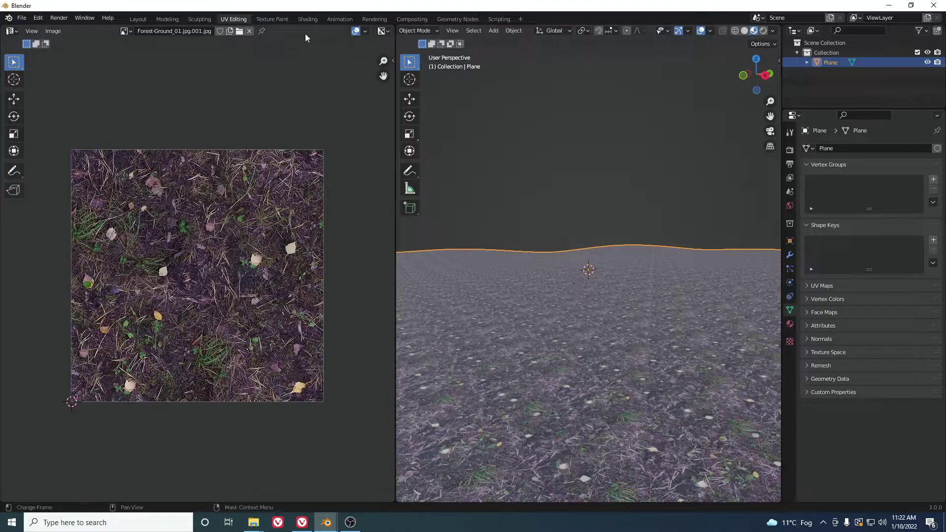
# Return to the Shading workspace and set the ground material's Subsurface IOR to 1.010
pyautogui.click(307, 19)
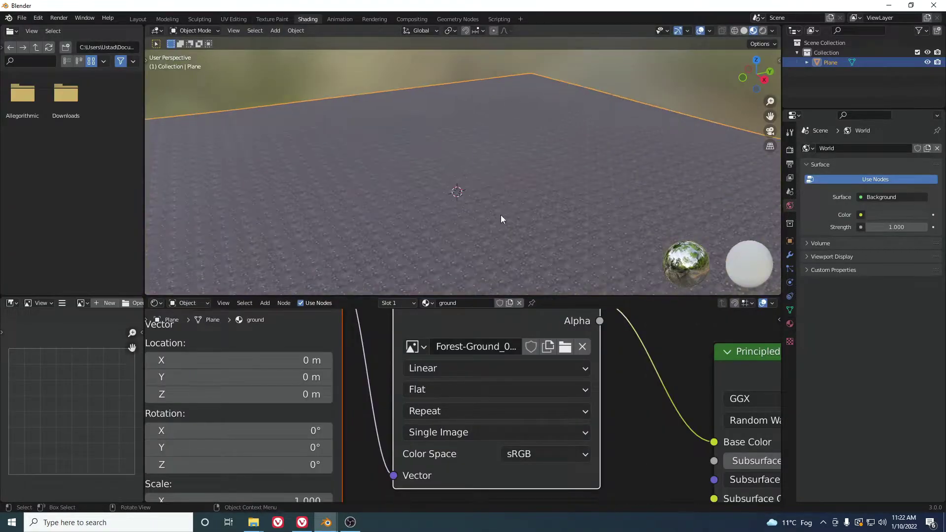
pyautogui.moveTo(499, 206); pyautogui.dragTo(506, 149, button='middle')
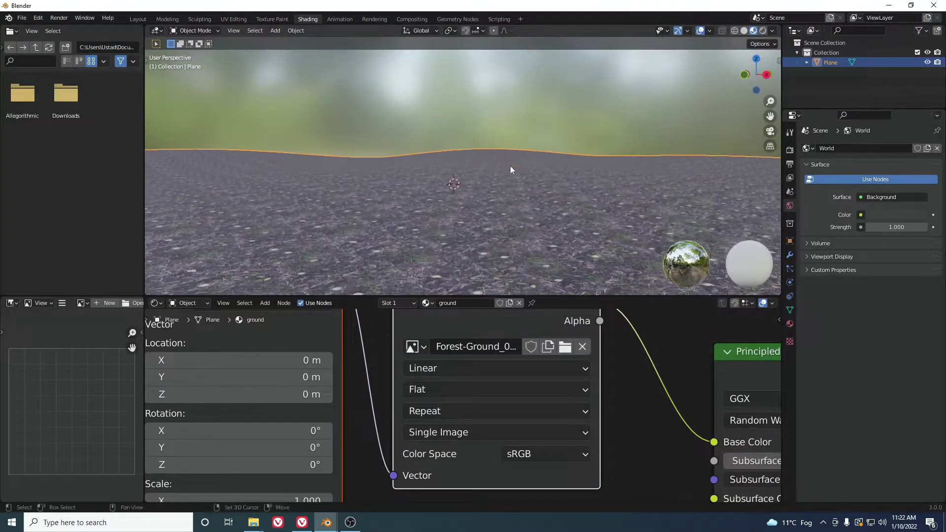
pyautogui.scroll(-4, 590, 436)
pyautogui.scroll(-1, 590, 431)
pyautogui.scroll(2, 564, 420)
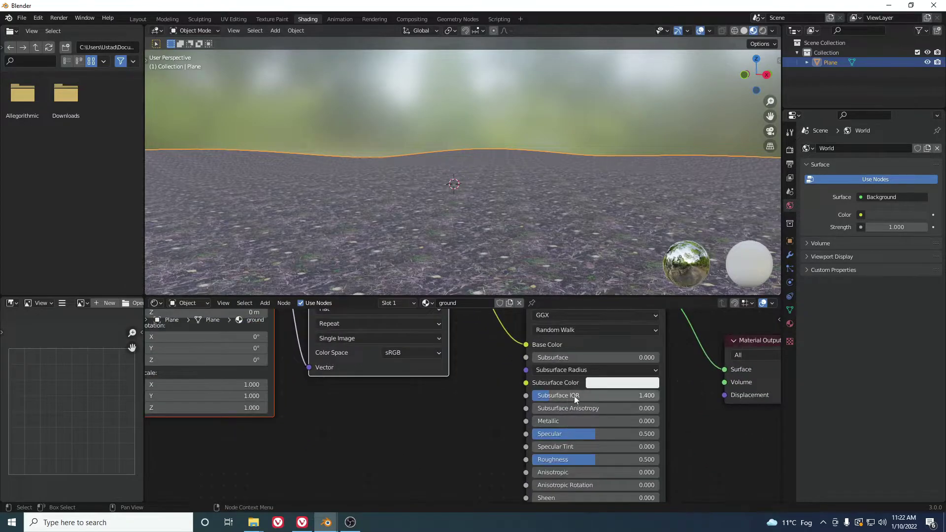
pyautogui.moveTo(589, 395); pyautogui.dragTo(492, 442)
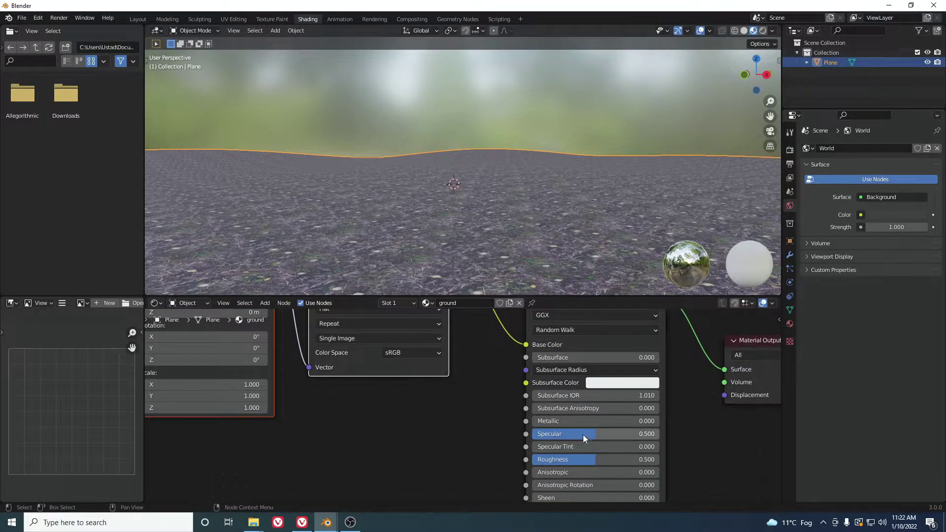
# Set the ground material's Specular to 0 and Roughness to 1, and deselect the plane
pyautogui.moveTo(603, 435)
pyautogui.mouseDown()
pyautogui.moveTo(538, 435)
pyautogui.moveTo(661, 437)
pyautogui.mouseUp()
pyautogui.scroll(-1, 467, 426)
pyautogui.scroll(2, 468, 427)
pyautogui.click(567, 78)
pyautogui.scroll(-4, 451, 377)
pyautogui.moveTo(410, 386); pyautogui.dragTo(380, 336, button='middle')
pyautogui.scroll(4, 462, 403)
pyautogui.scroll(-8, 461, 403)
pyautogui.moveTo(380, 400); pyautogui.dragTo(490, 408, button='middle')
pyautogui.scroll(-1, 489, 388)
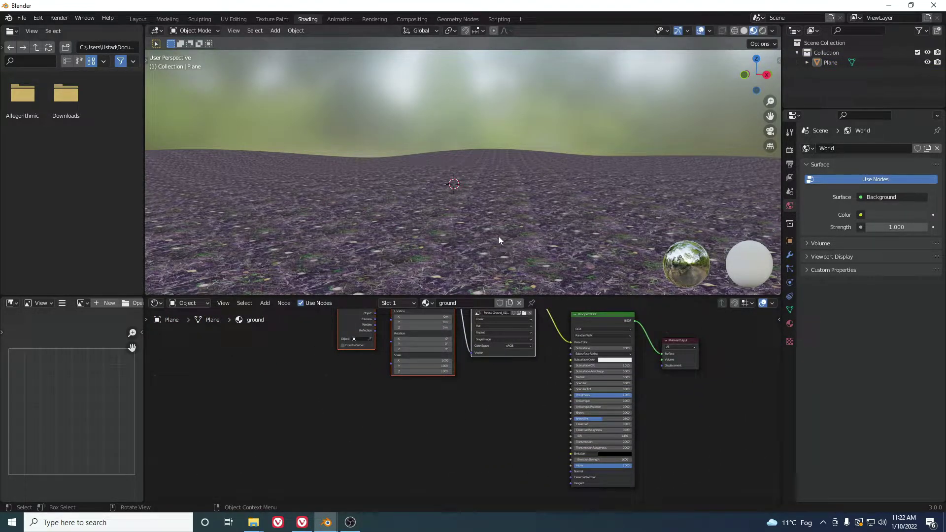
# Duplicate the ground's Image Texture node, place the copy below the original and make its image a single-user copy
pyautogui.scroll(2, 483, 365)
pyautogui.scroll(-1, 508, 395)
pyautogui.scroll(-1, 499, 332)
pyautogui.scroll(-1, 500, 371)
pyautogui.scroll(1, 522, 428)
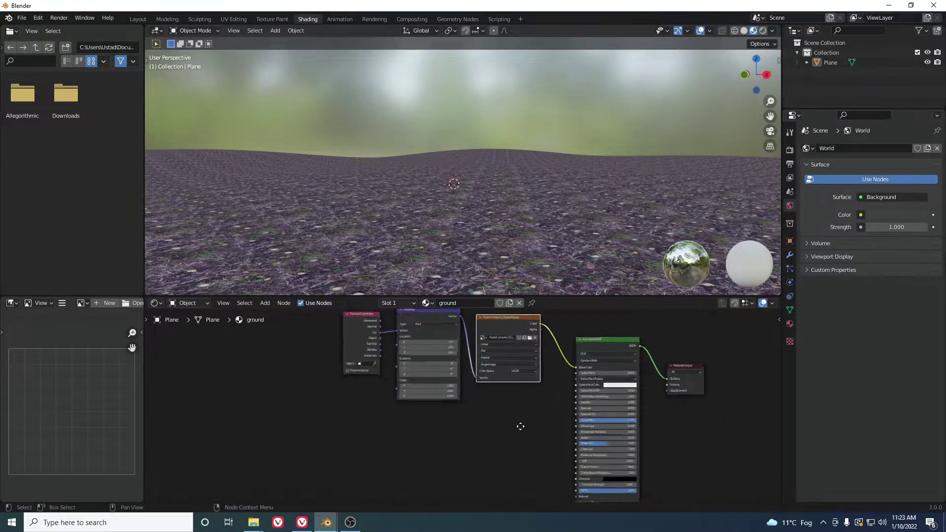
pyautogui.scroll(1, 526, 409)
pyautogui.scroll(-4, 533, 377)
pyautogui.hotkey('shift', 'd')
pyautogui.click(492, 503)
pyautogui.moveTo(518, 464); pyautogui.dragTo(489, 381, button='middle')
pyautogui.scroll(5, 468, 392)
pyautogui.scroll(2, 468, 392)
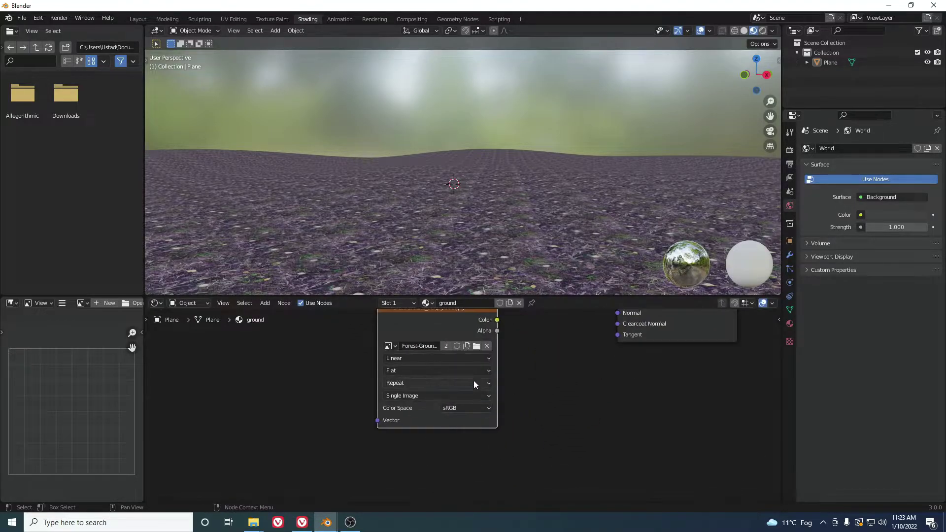
pyautogui.scroll(1, 446, 347)
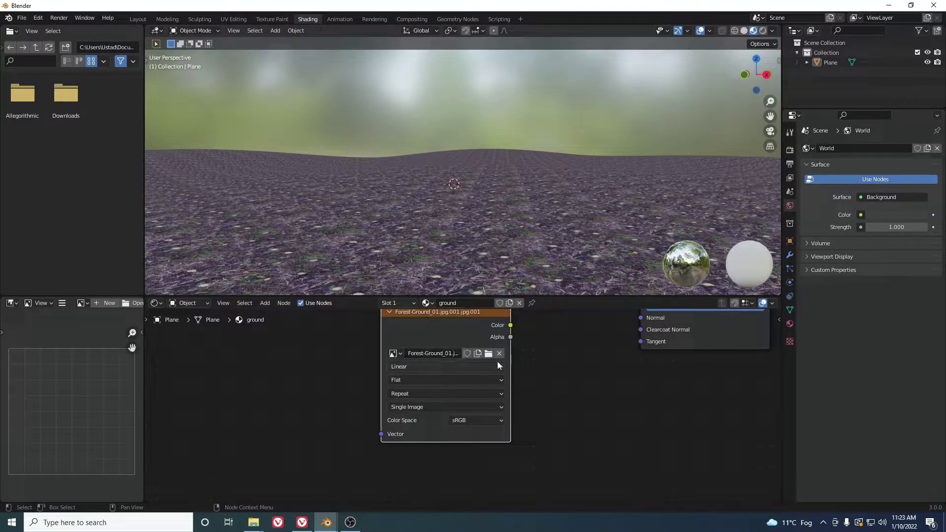
pyautogui.scroll(-4, 462, 418)
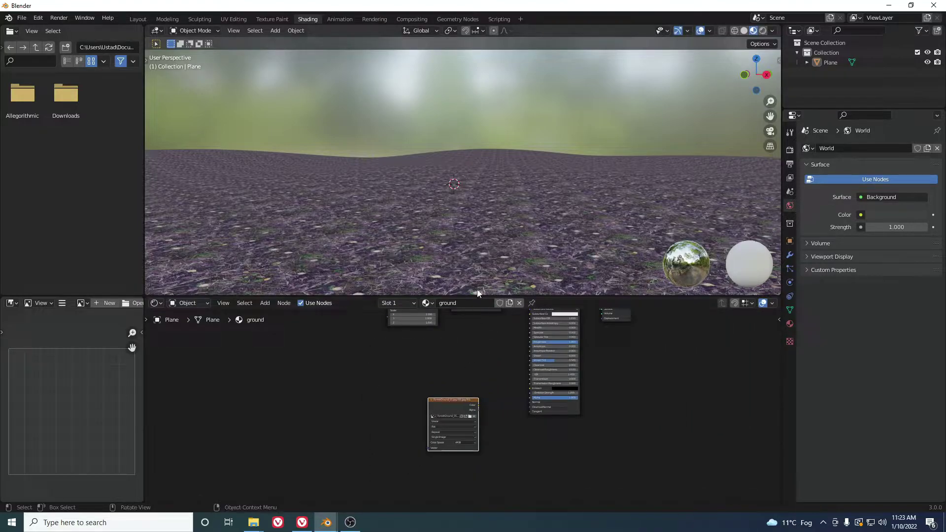
# Set the duplicated texture's Color Space to Non-Color and link its Color output to the Principled BSDF's Normal input
pyautogui.scroll(5, 460, 430)
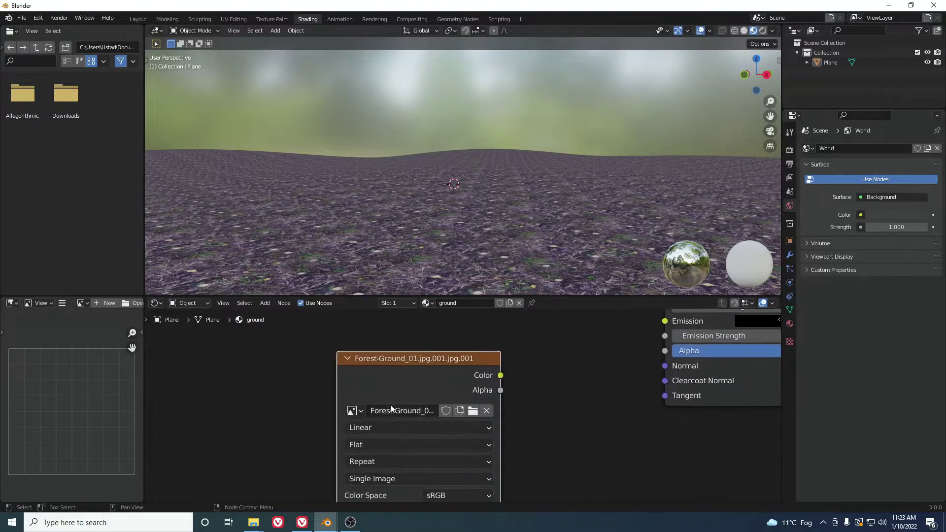
pyautogui.scroll(-2, 471, 374)
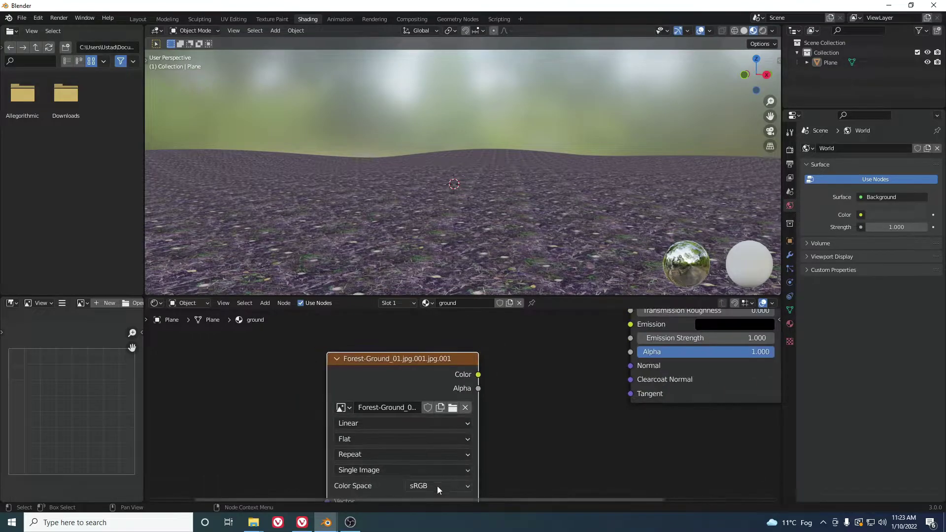
pyautogui.click(437, 486)
pyautogui.click(435, 436)
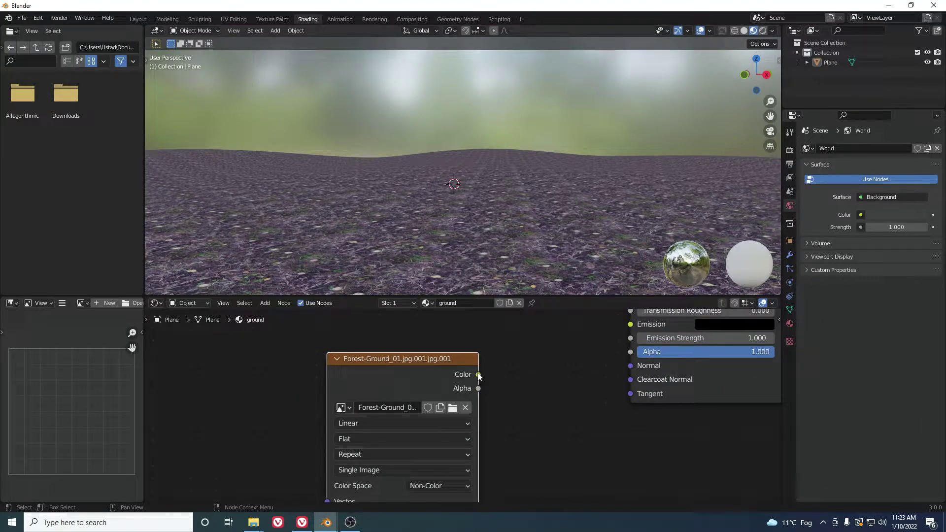
pyautogui.moveTo(478, 374); pyautogui.dragTo(630, 365)
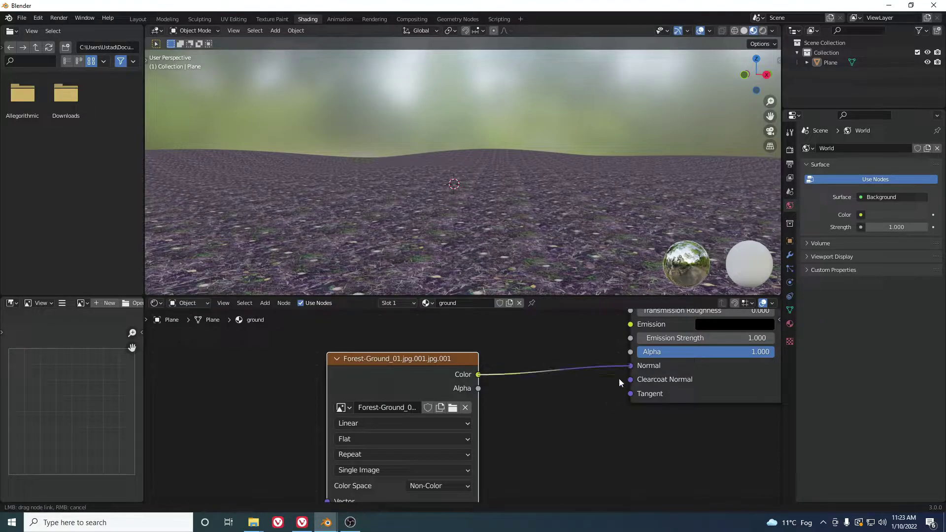
pyautogui.hotkey('shift', 'a')
pyautogui.click(554, 355)
pyautogui.write('bum')
pyautogui.click(576, 380)
pyautogui.rightClick(562, 361)
# Add a Bump node on the link between the duplicated texture and the Principled BSDF's Normal input
pyautogui.hotkey('shift', 'a')
pyautogui.click(562, 356)
pyautogui.write('bu')
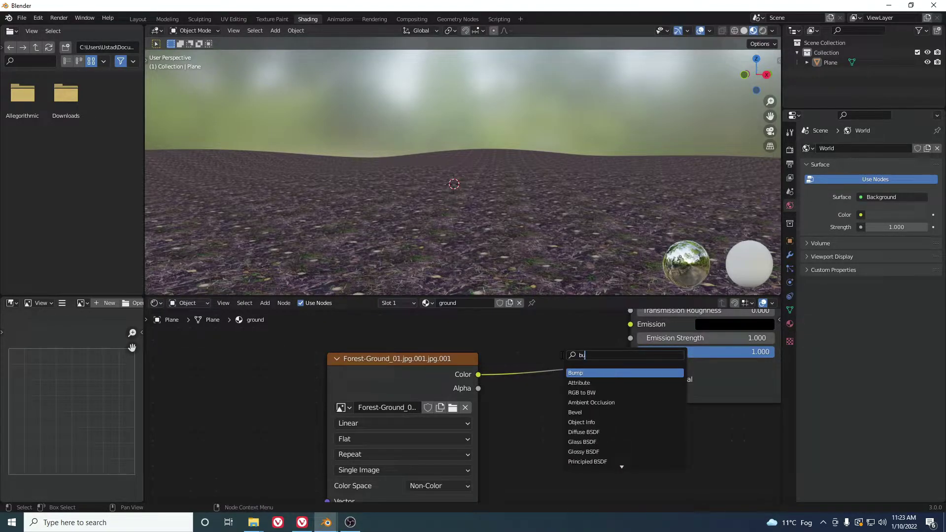
pyautogui.click(591, 373)
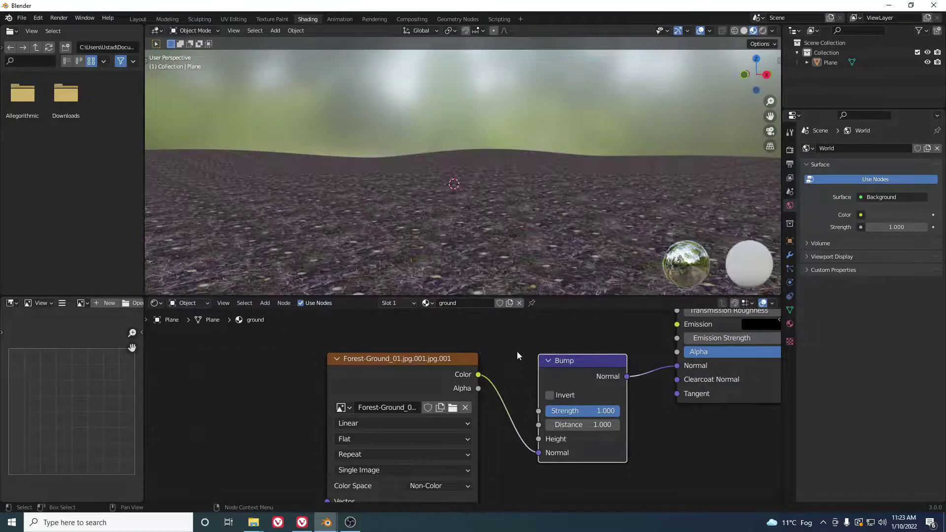
# Make room beside the duplicated texture node and insert a ColorRamp between it and the Bump node
pyautogui.moveTo(439, 363); pyautogui.dragTo(378, 357)
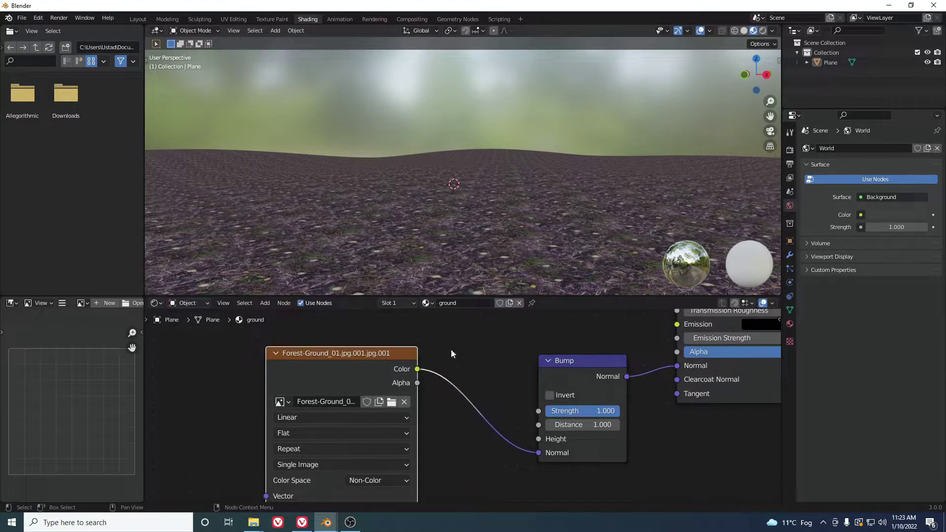
pyautogui.hotkey('shift', 'a')
pyautogui.click(495, 354)
pyautogui.write('col')
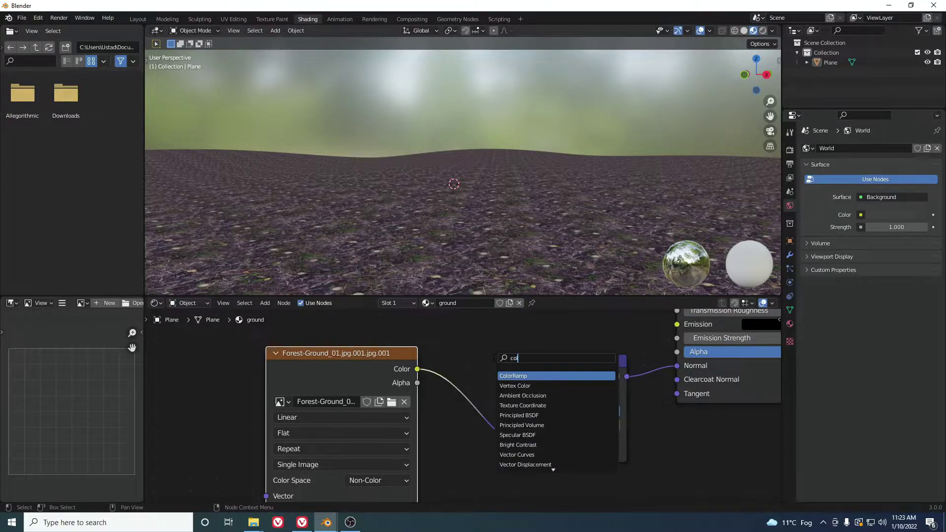
pyautogui.click(511, 376)
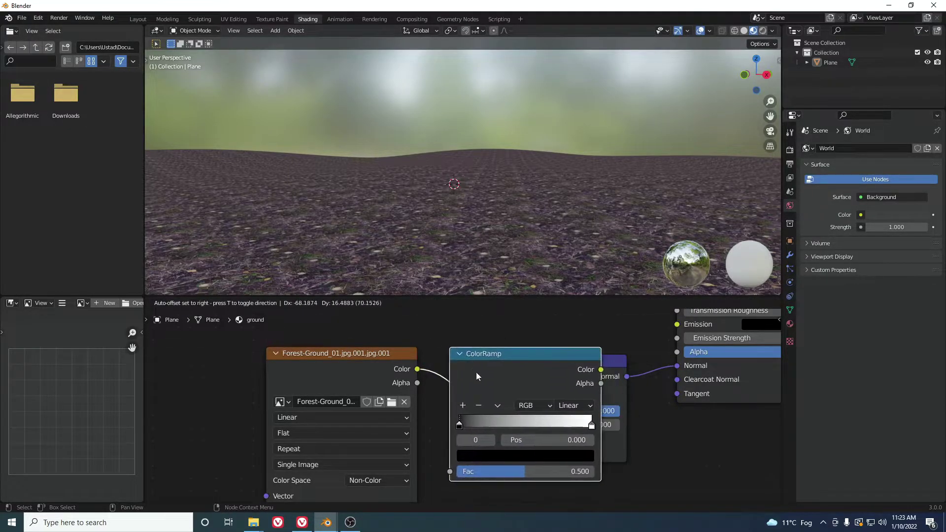
pyautogui.click(472, 370)
# Set the ramp's black stop to 0.441 with the white stop just beyond it, and relink the ramp's Color to Bump's Height
pyautogui.moveTo(478, 425); pyautogui.dragTo(535, 428)
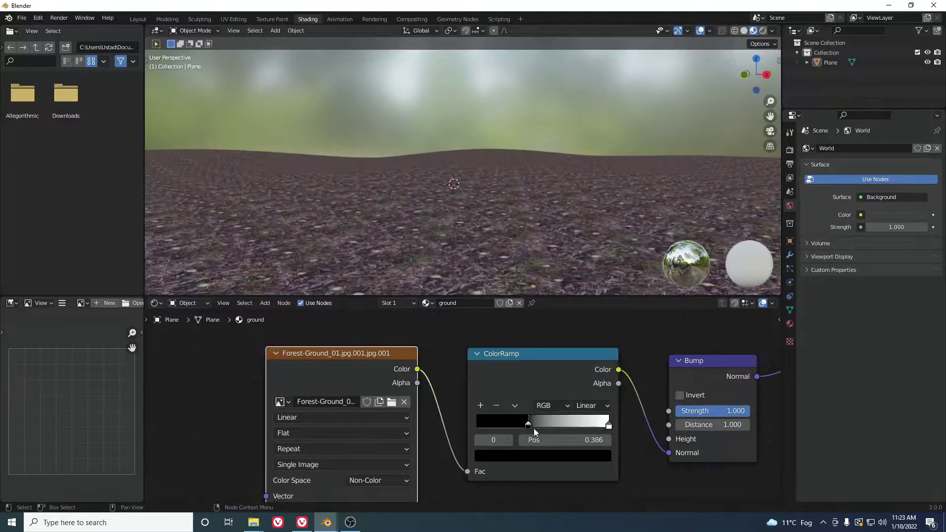
pyautogui.moveTo(605, 424); pyautogui.dragTo(543, 424)
pyautogui.moveTo(530, 425); pyautogui.dragTo(537, 423)
pyautogui.moveTo(683, 415); pyautogui.dragTo(536, 420, button='middle')
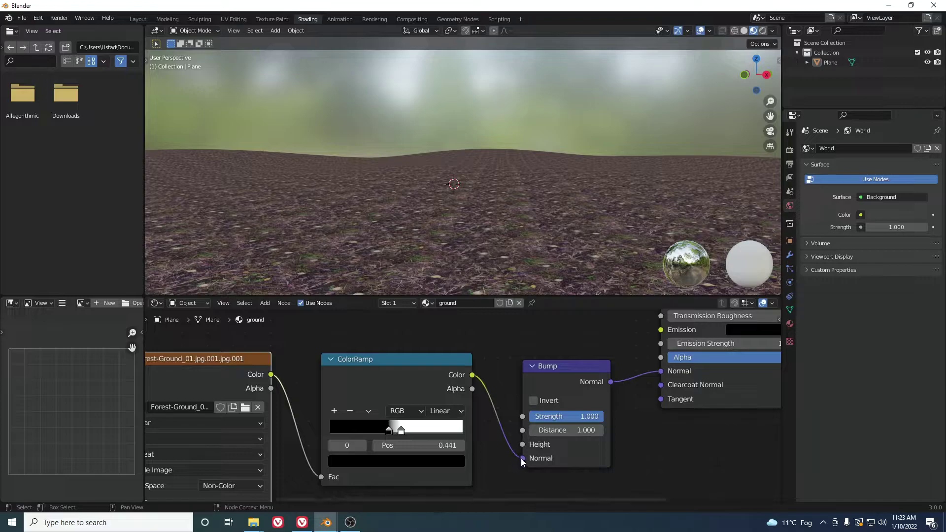
pyautogui.moveTo(521, 459)
pyautogui.mouseDown()
pyautogui.moveTo(511, 445)
pyautogui.moveTo(525, 444)
pyautogui.mouseUp()
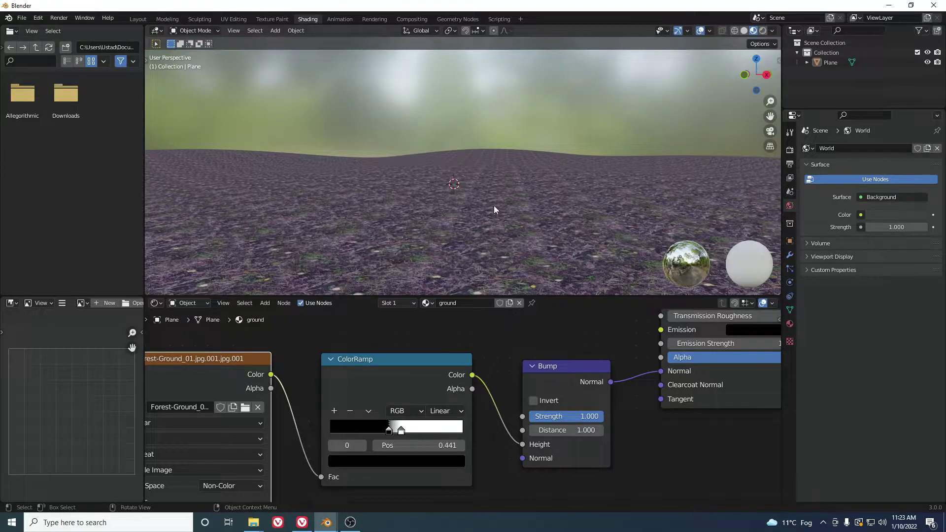
pyautogui.moveTo(501, 247)
pyautogui.mouseDown(button='middle')
pyautogui.moveTo(498, 225)
pyautogui.moveTo(504, 247)
pyautogui.mouseUp(button='middle')
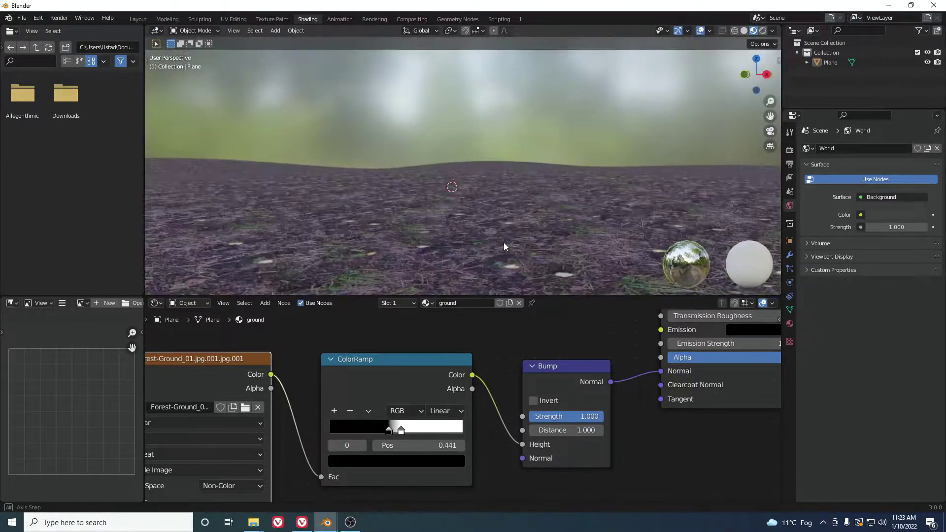
# Move the Texture Coordinate and Mapping nodes away from the textures and link Mapping's Vector output to the duplicated texture's Vector input
pyautogui.scroll(-5, 324, 423)
pyautogui.scroll(-6, 400, 361)
pyautogui.moveTo(409, 367); pyautogui.dragTo(440, 415, button='middle')
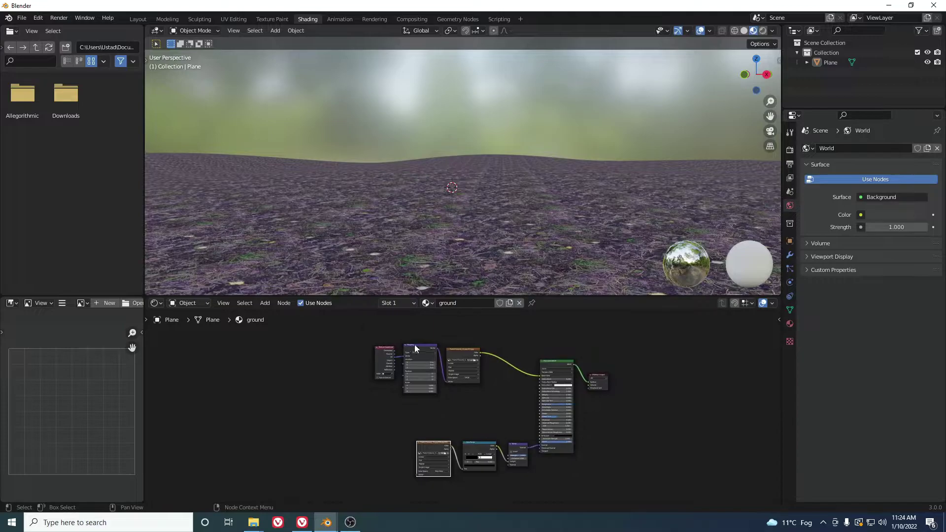
pyautogui.moveTo(343, 334); pyautogui.dragTo(364, 394)
pyautogui.scroll(2, 401, 377)
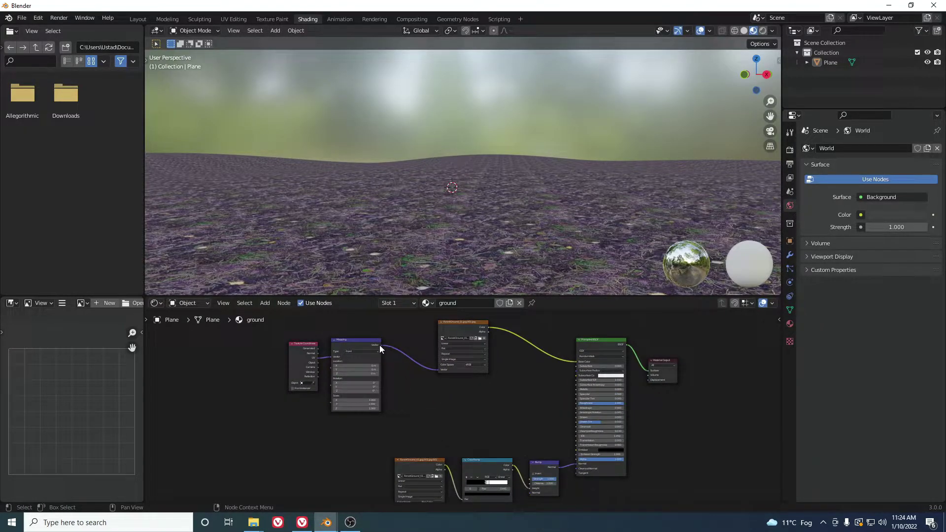
pyautogui.moveTo(380, 345); pyautogui.dragTo(404, 447)
pyautogui.scroll(-2, 399, 374)
pyautogui.moveTo(400, 373); pyautogui.dragTo(417, 356, button='middle')
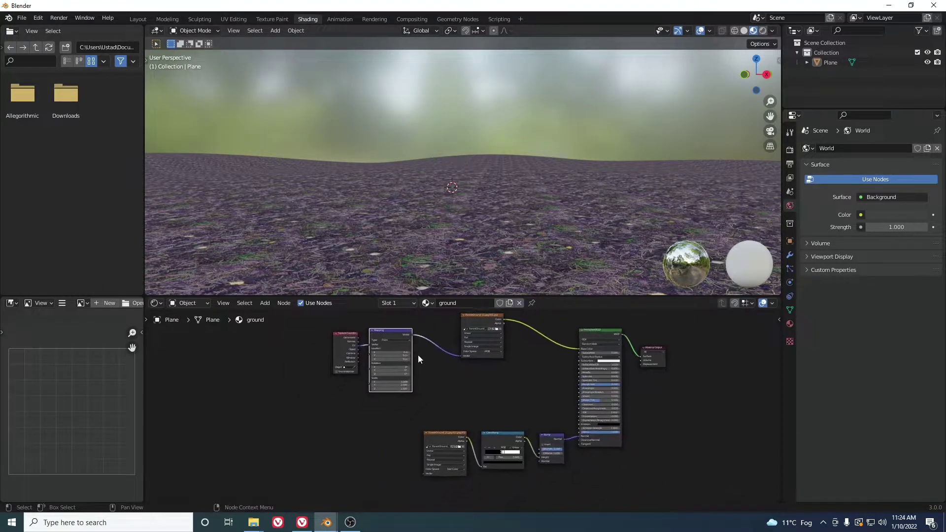
pyautogui.scroll(1, 418, 356)
pyautogui.moveTo(411, 327); pyautogui.dragTo(424, 476)
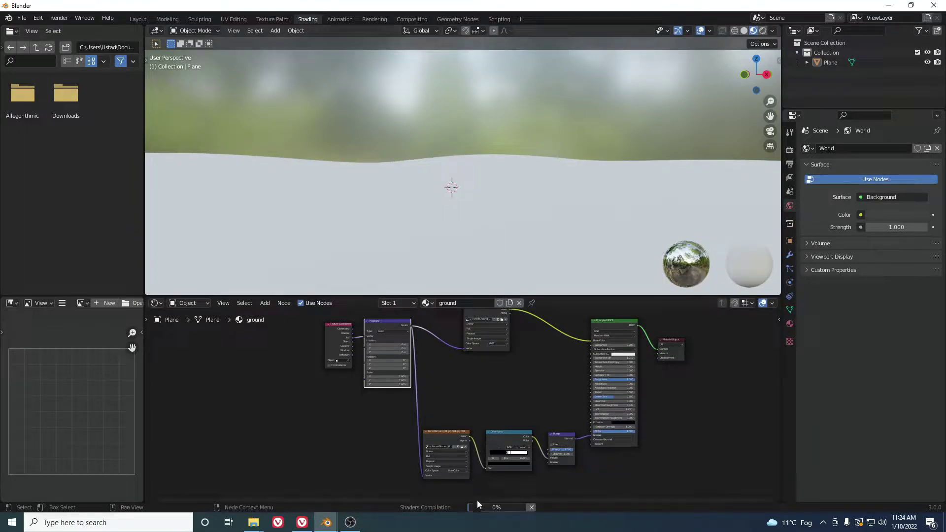
pyautogui.keyDown('shift'); pyautogui.moveTo(500, 173); pyautogui.dragTo(501, 170, button='middle'); pyautogui.keyUp('shift')
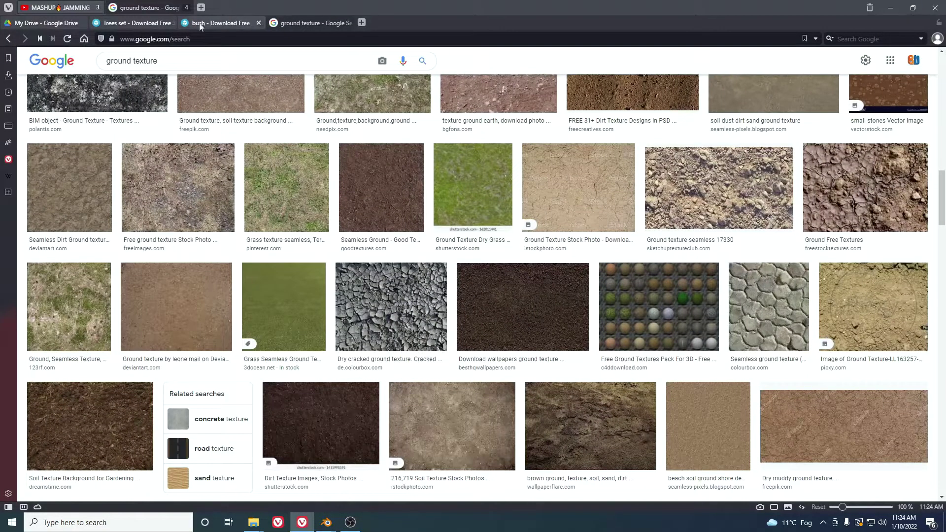
# Switch to the browser and examine Sketchfab's Trees set model from several angles along with its page details
pyautogui.click(135, 22)
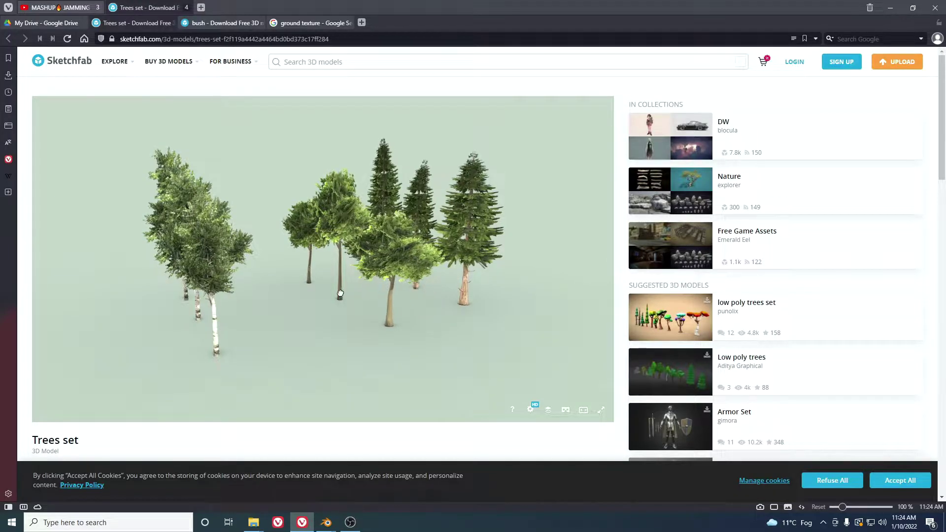
pyautogui.moveTo(342, 292); pyautogui.dragTo(295, 293)
pyautogui.moveTo(388, 270); pyautogui.dragTo(335, 291)
pyautogui.moveTo(407, 274); pyautogui.dragTo(488, 264)
pyautogui.scroll(-1, 769, 315)
pyautogui.scroll(-2, 770, 318)
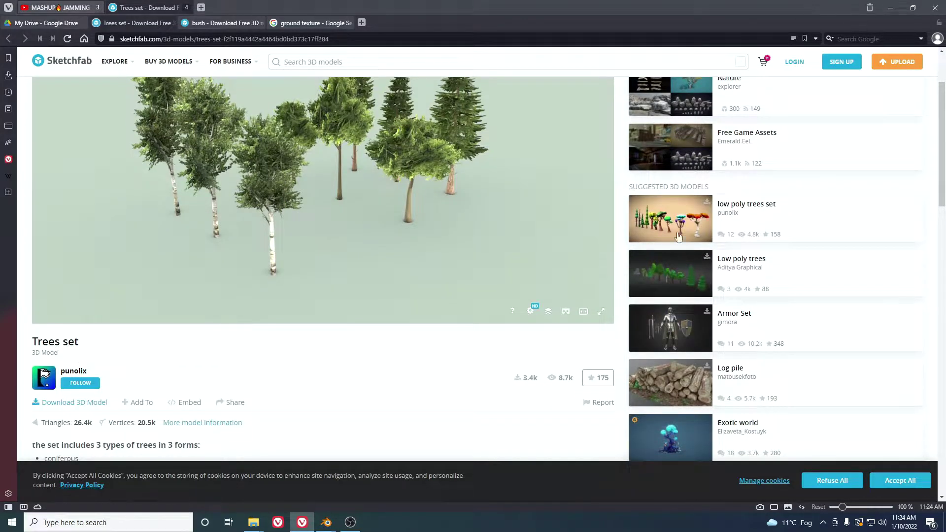
pyautogui.click(891, 8)
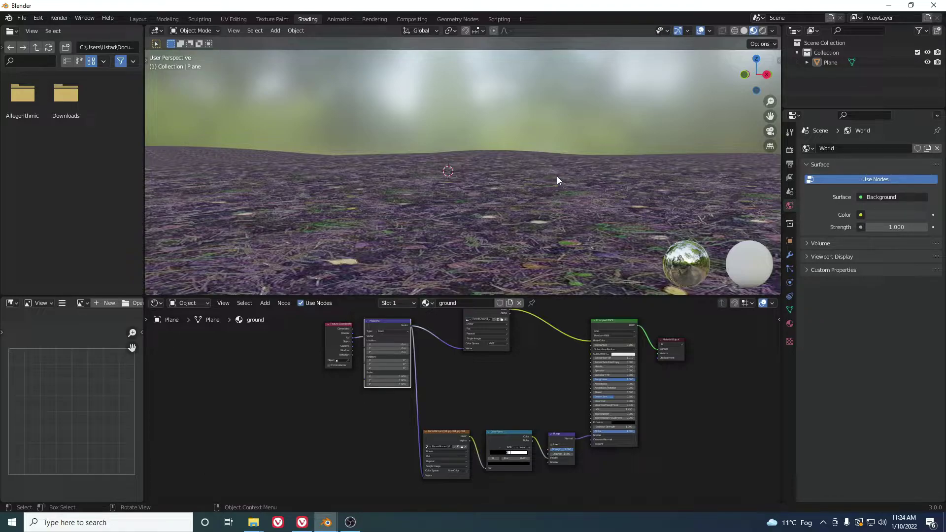
# In Blender, look at where add-ons are installed in the Preferences, and close them without installing anything
pyautogui.press('n')
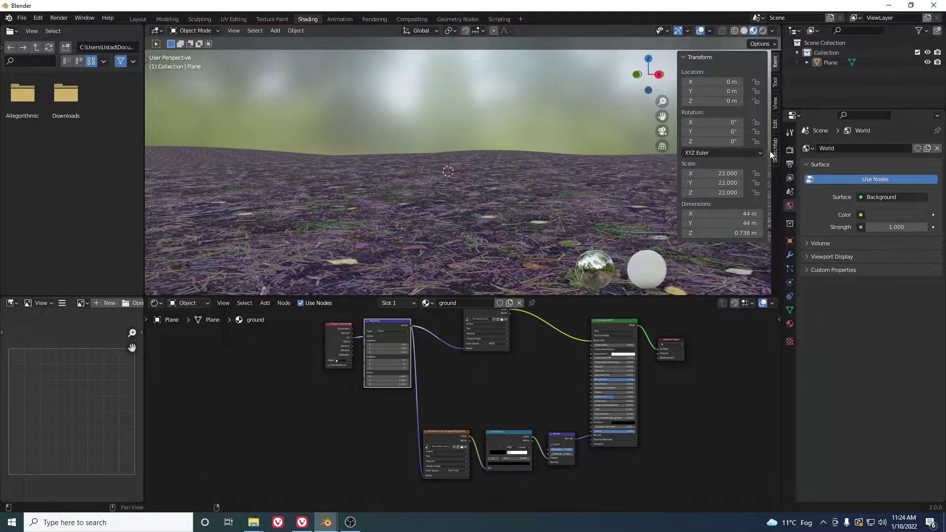
pyautogui.press('n')
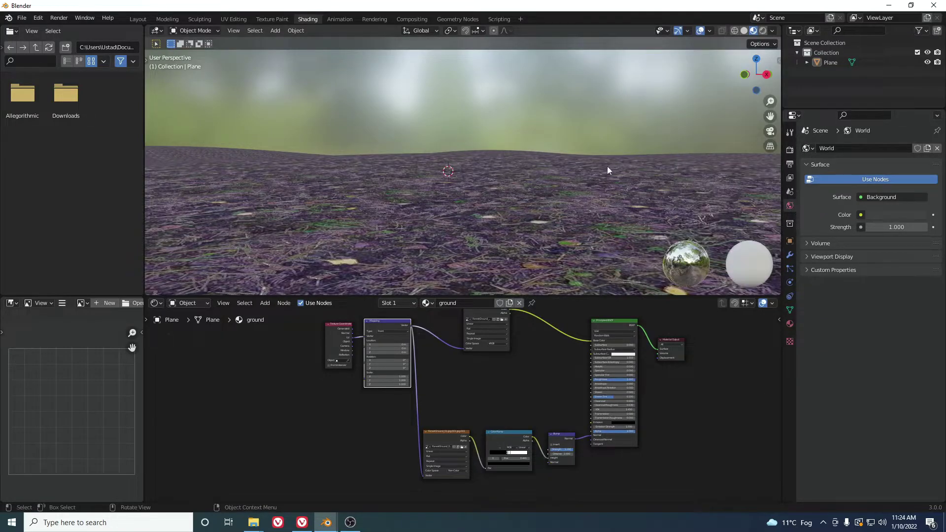
pyautogui.click(44, 22)
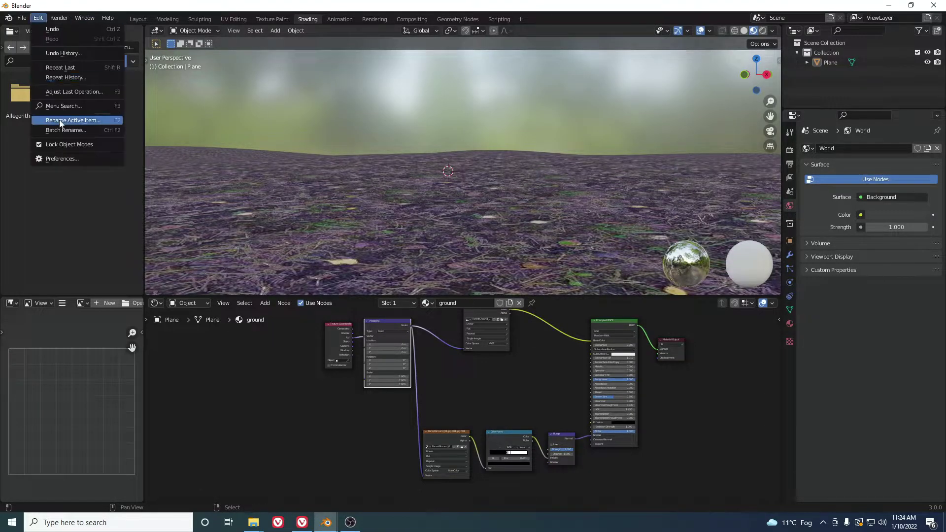
pyautogui.click(71, 161)
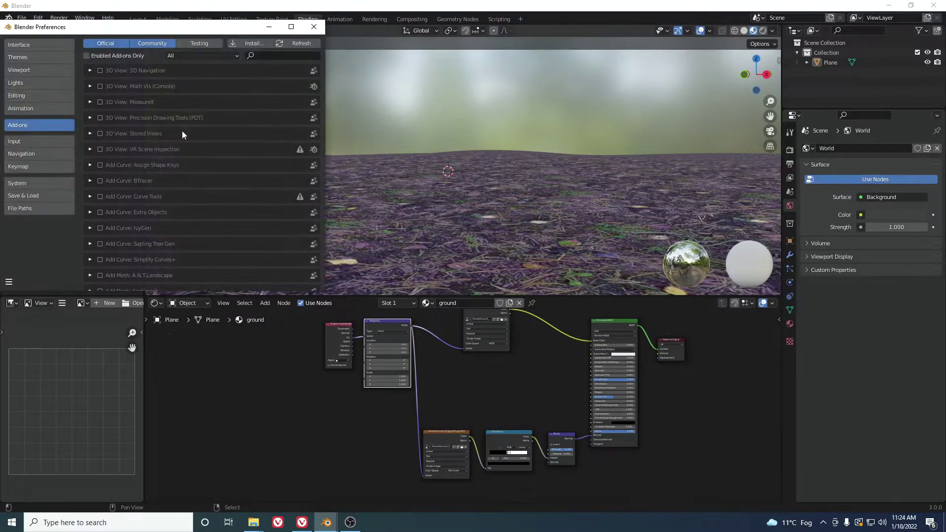
pyautogui.click(253, 44)
pyautogui.click(433, 11)
pyautogui.click(321, 27)
# Open the Sketchfab add-on in the 3D viewport and activate it
pyautogui.moveTo(558, 181); pyautogui.dragTo(532, 197, button='middle')
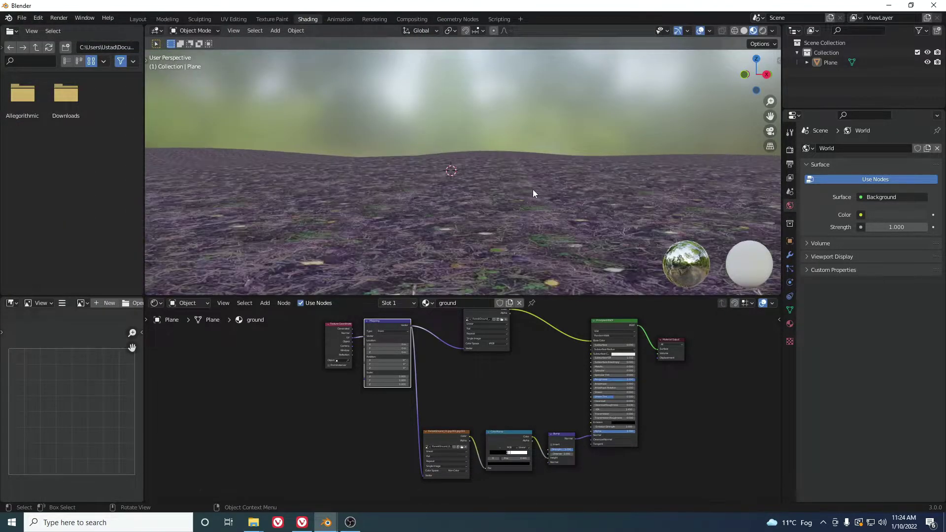
pyautogui.press('n')
pyautogui.click(775, 150)
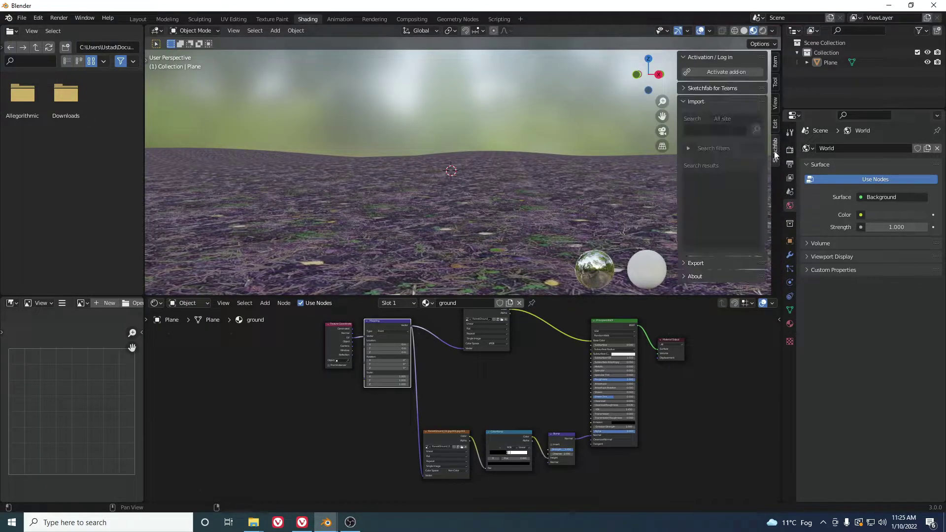
pyautogui.click(718, 73)
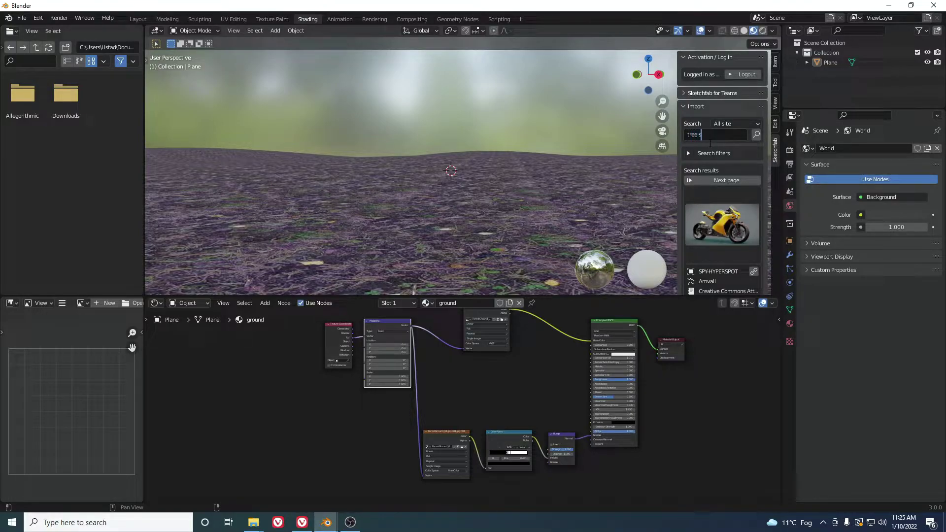
# Search Sketchfab for "tree set" and import the Trees set model into the scene
pyautogui.press('Return')
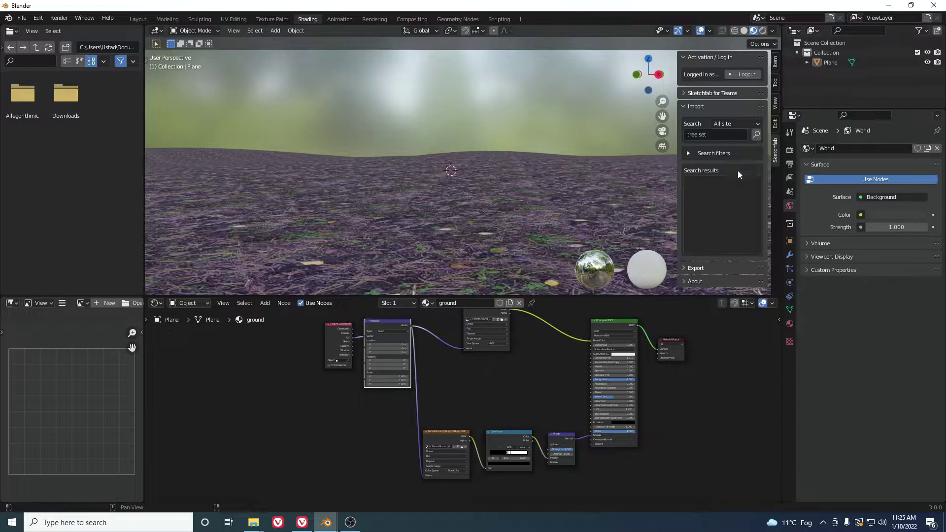
pyautogui.click(709, 220)
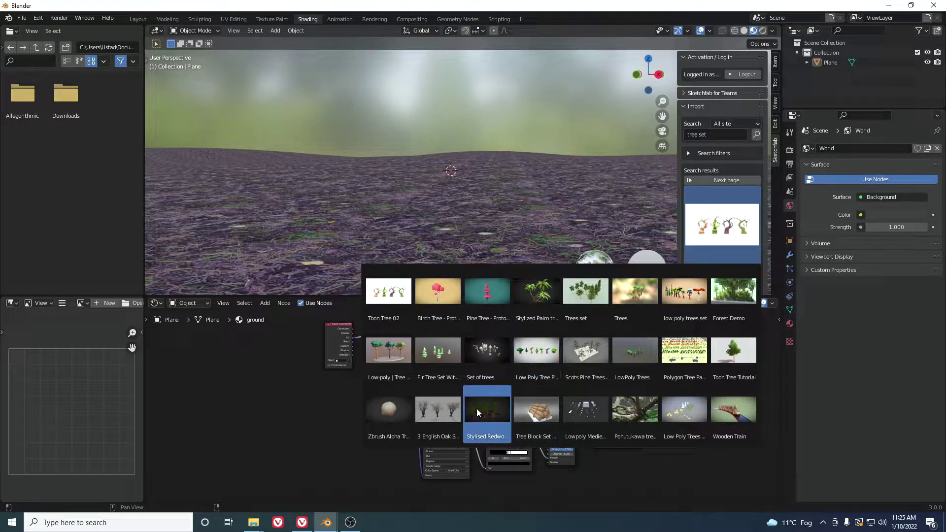
pyautogui.click(588, 294)
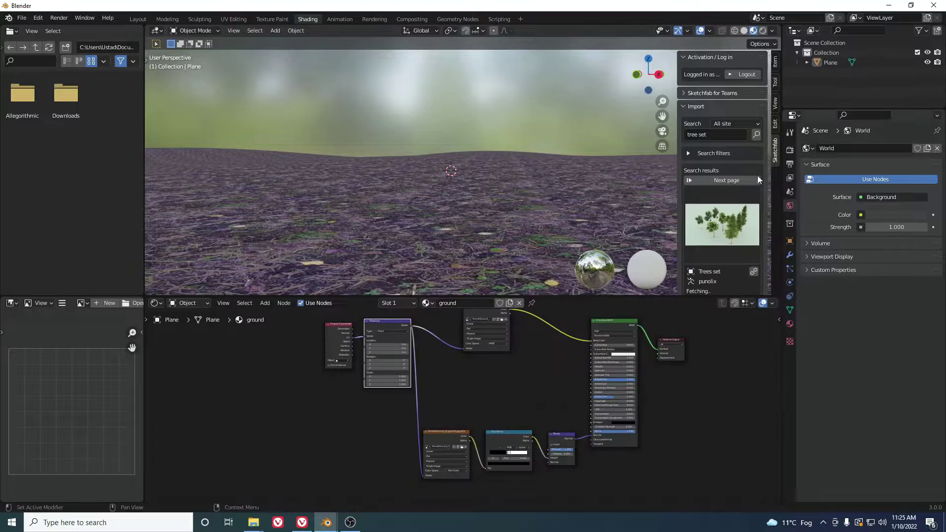
pyautogui.scroll(-4, 726, 233)
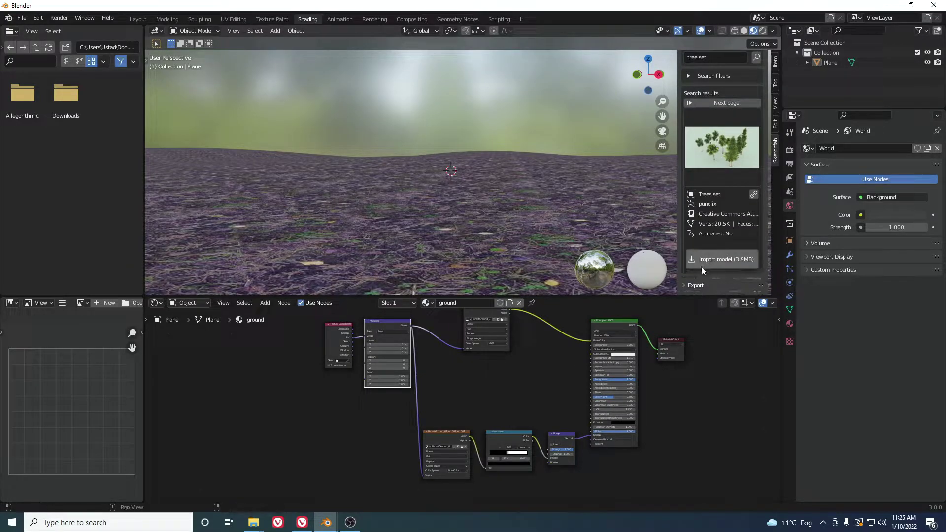
pyautogui.click(725, 261)
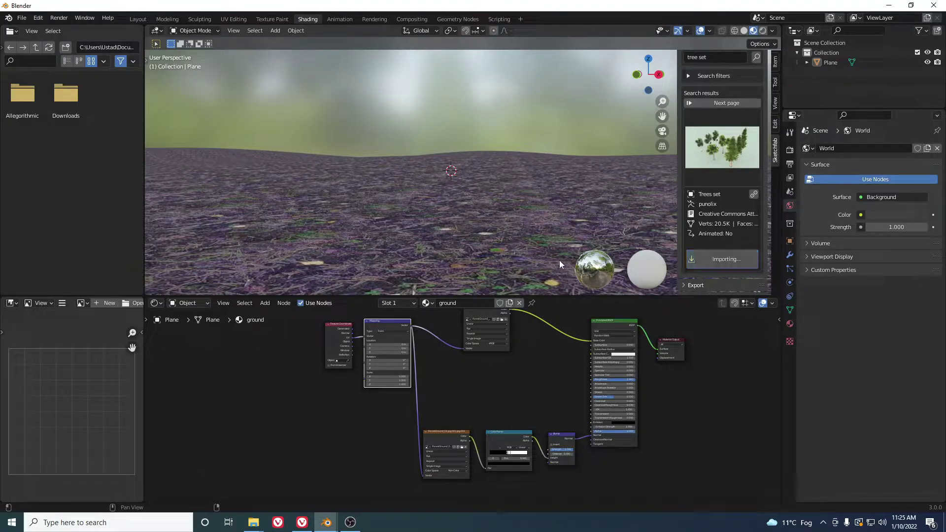
# Scale the whole imported tree set to suit the ground plane
pyautogui.scroll(-12, 421, 122)
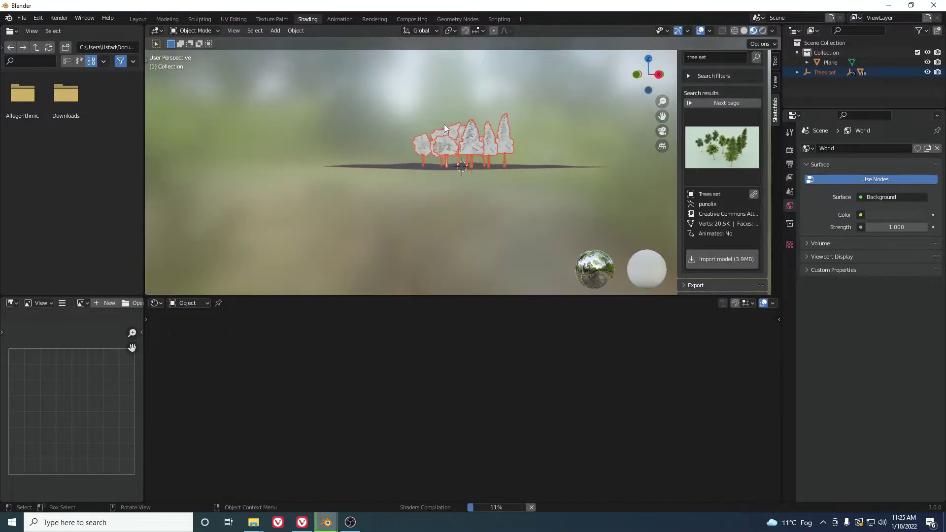
pyautogui.scroll(8, 453, 127)
pyautogui.moveTo(466, 133); pyautogui.dragTo(469, 176, button='middle')
pyautogui.scroll(-2, 469, 181)
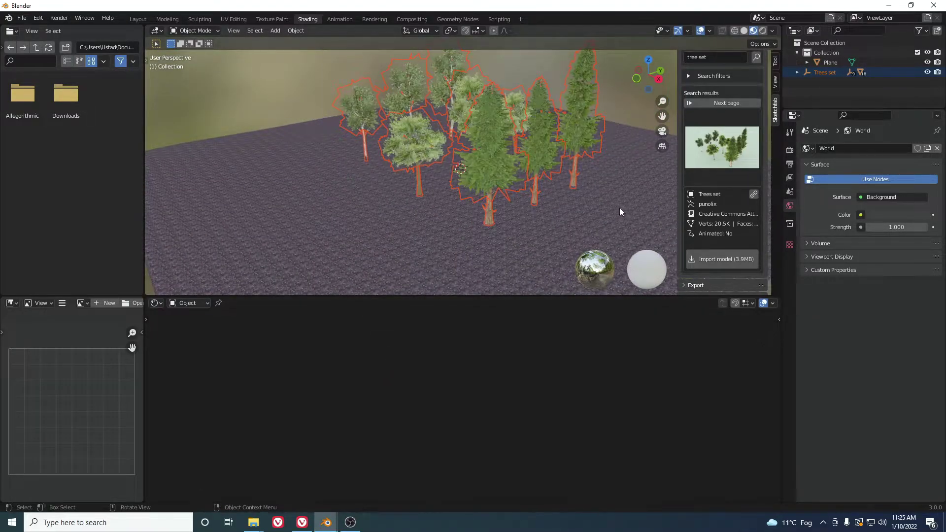
pyautogui.press('s')
pyautogui.click(519, 203)
# Exclude the pine at the far end of the row from the selection and delete all the other trees
pyautogui.moveTo(502, 158)
pyautogui.mouseDown(button='middle')
pyautogui.moveTo(566, 163)
pyautogui.moveTo(492, 151)
pyautogui.mouseUp(button='middle')
pyautogui.scroll(6, 492, 151)
pyautogui.moveTo(497, 188); pyautogui.dragTo(538, 115, button='middle')
pyautogui.scroll(1, 537, 124)
pyautogui.scroll(-4, 558, 148)
pyautogui.keyDown('ctrl'); pyautogui.moveTo(533, 79); pyautogui.dragTo(554, 108); pyautogui.keyUp('ctrl')
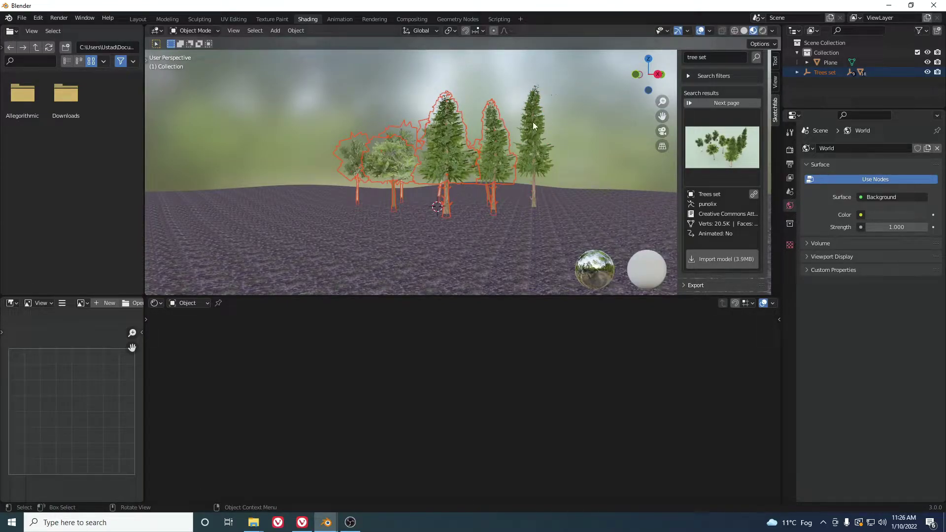
pyautogui.press('Delete')
# Try to move only the remaining pine's foliage down along Z, and undo that move
pyautogui.moveTo(397, 173); pyautogui.dragTo(430, 150, button='middle')
pyautogui.click(398, 203)
pyautogui.press('g')
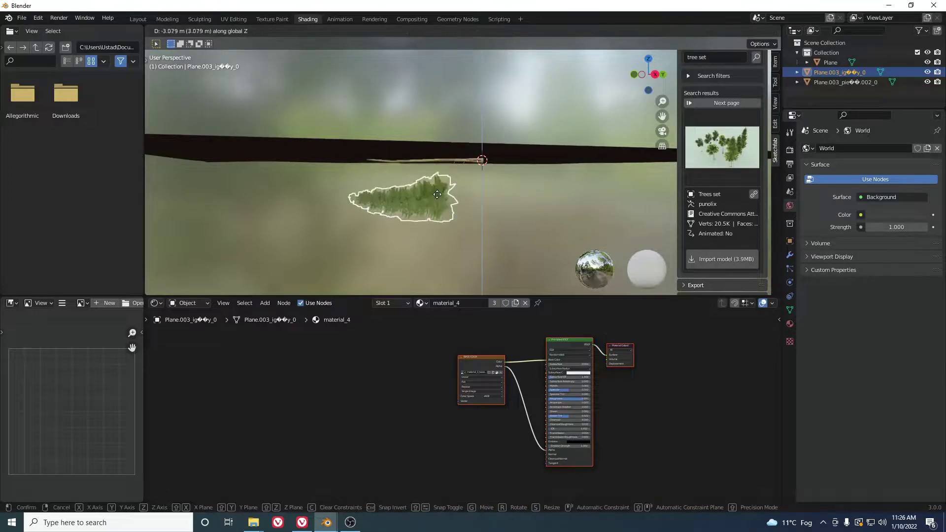
pyautogui.click(469, 168)
pyautogui.hotkey('ctrl', 'z')
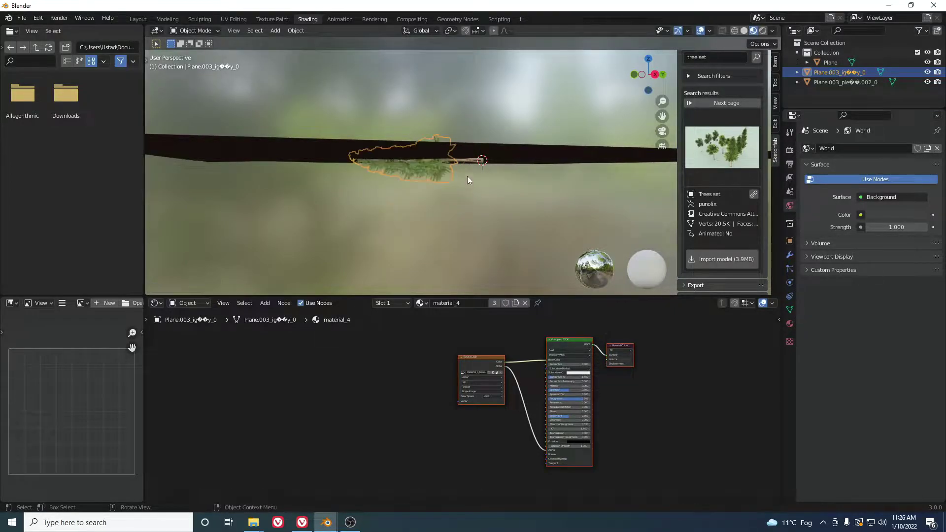
# Join the pine's foliage and trunk into one object and move it below the ground plane
pyautogui.scroll(3, 467, 176)
pyautogui.keyDown('shift'); pyautogui.click(477, 155); pyautogui.keyUp('shift')
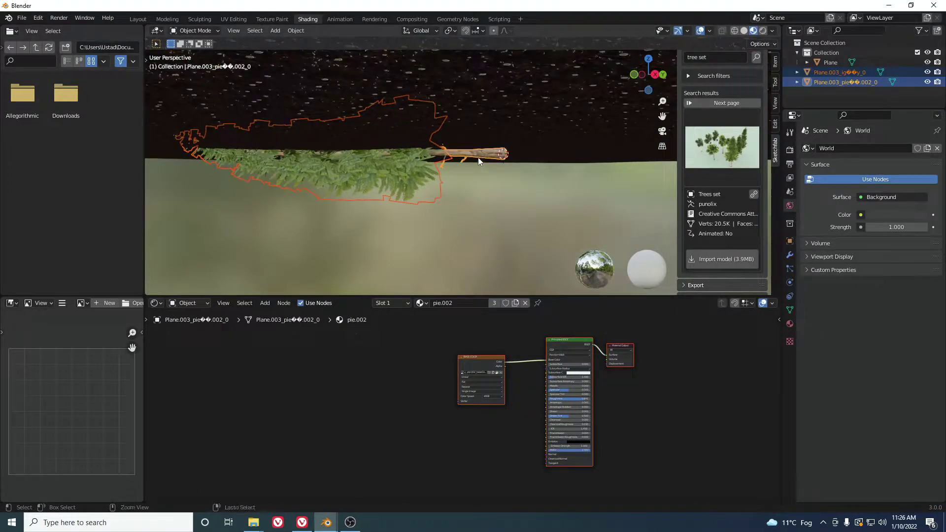
pyautogui.hotkey('ctrl', 'j')
pyautogui.scroll(-5, 467, 168)
pyautogui.moveTo(454, 165); pyautogui.dragTo(454, 210)
pyautogui.moveTo(509, 231); pyautogui.dragTo(452, 219, button='middle')
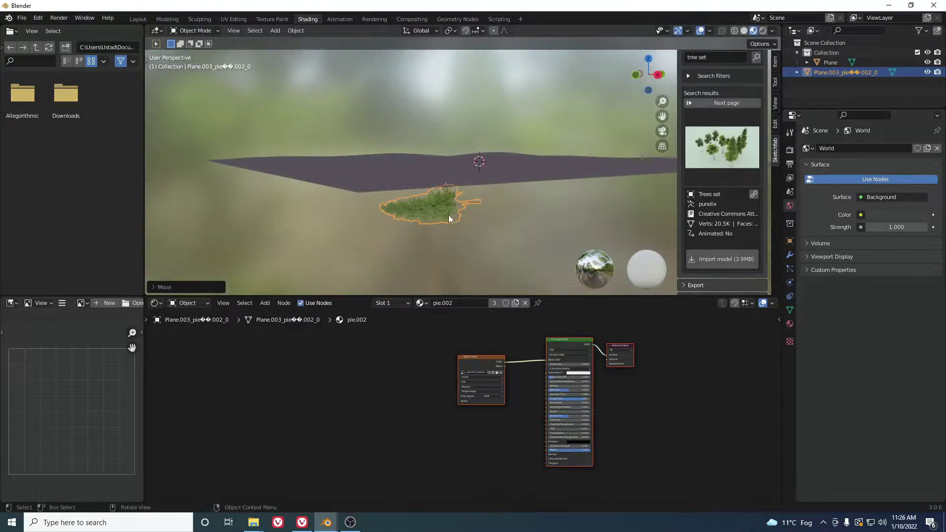
# Add a particle system to the ground plane, set its type to Hair and enable Advanced
pyautogui.moveTo(497, 163); pyautogui.dragTo(433, 190, button='middle')
pyautogui.moveTo(494, 220); pyautogui.dragTo(502, 175, button='middle')
pyautogui.click(380, 200)
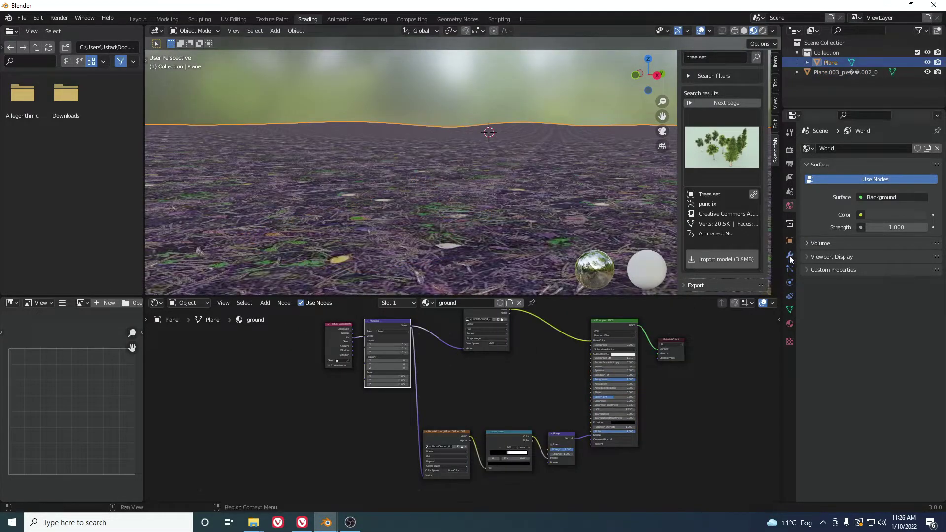
pyautogui.click(791, 282)
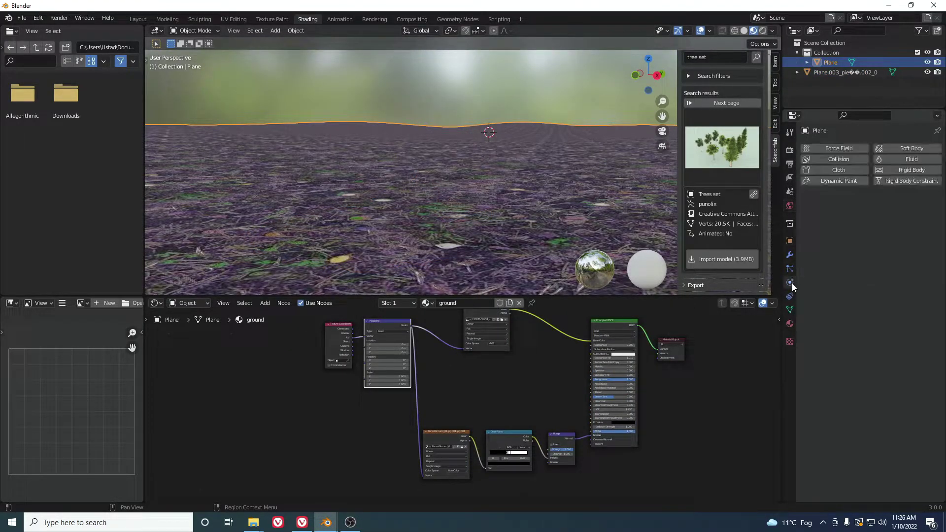
pyautogui.click(792, 268)
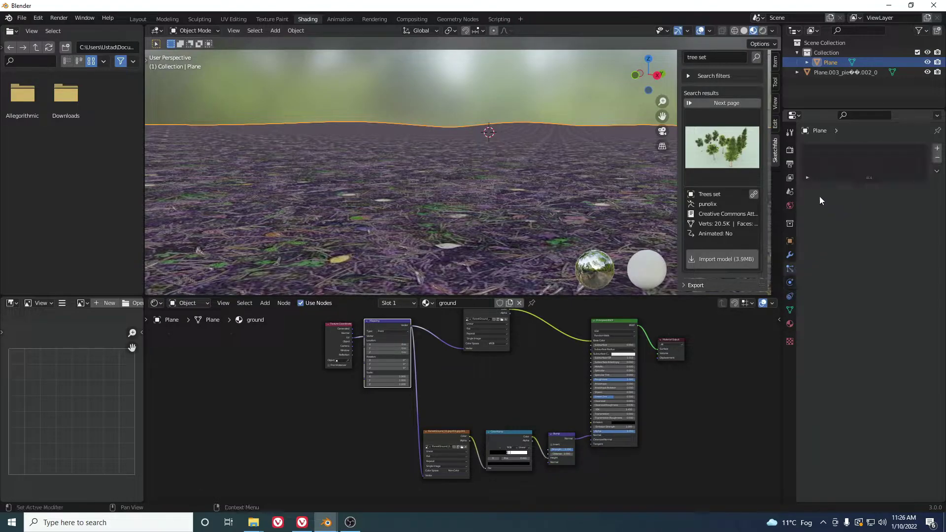
pyautogui.click(937, 149)
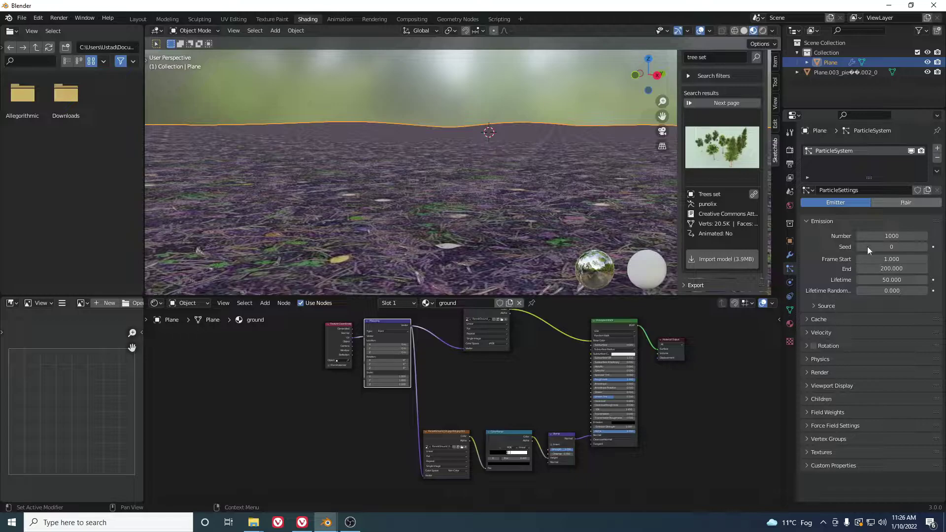
pyautogui.click(894, 202)
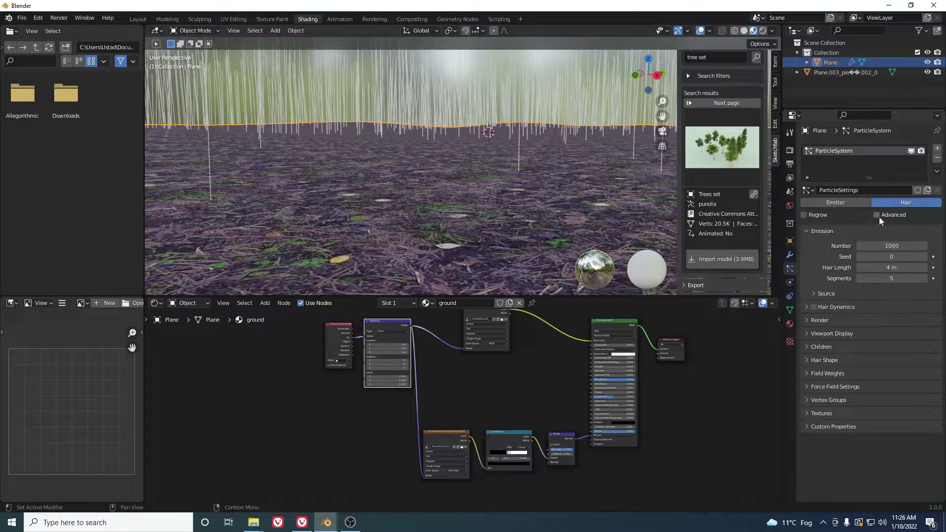
pyautogui.click(878, 216)
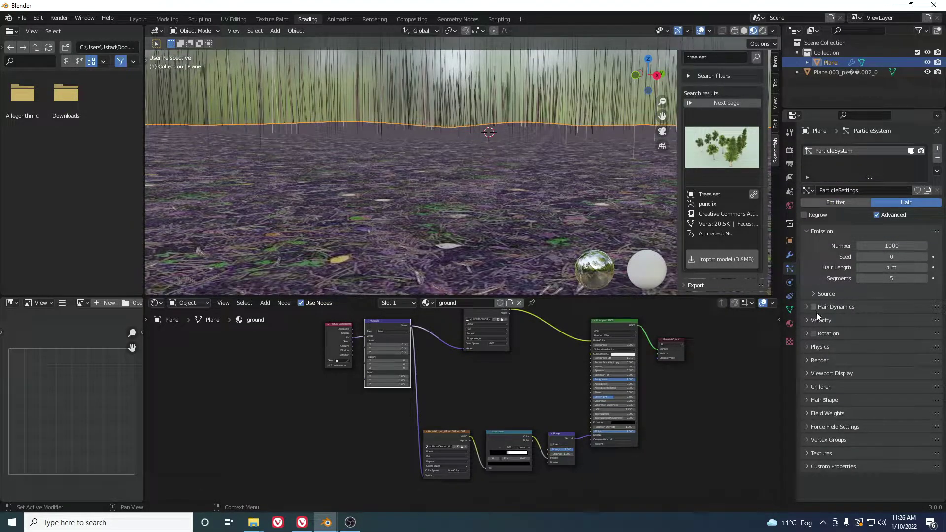
# Render the plane's particles as Object and pick the joined pine as the instance object
pyautogui.click(828, 364)
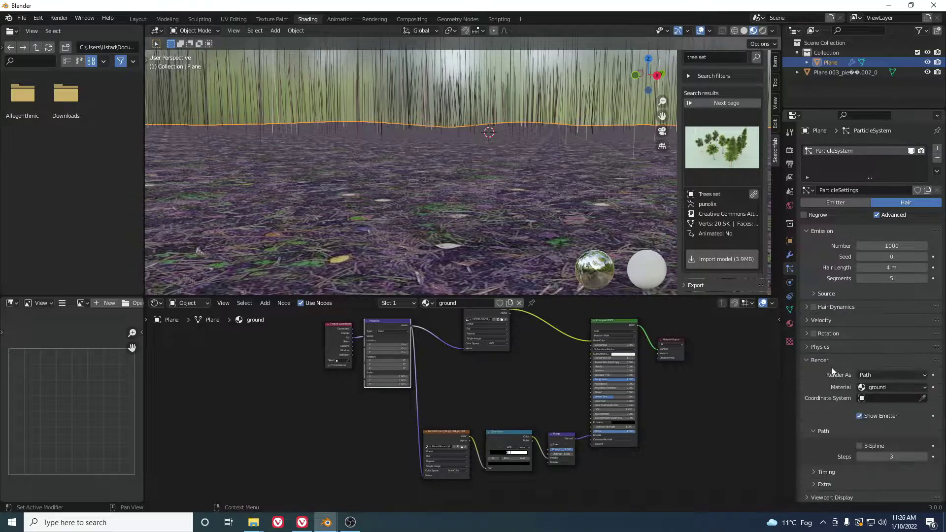
pyautogui.click(880, 375)
pyautogui.click(869, 408)
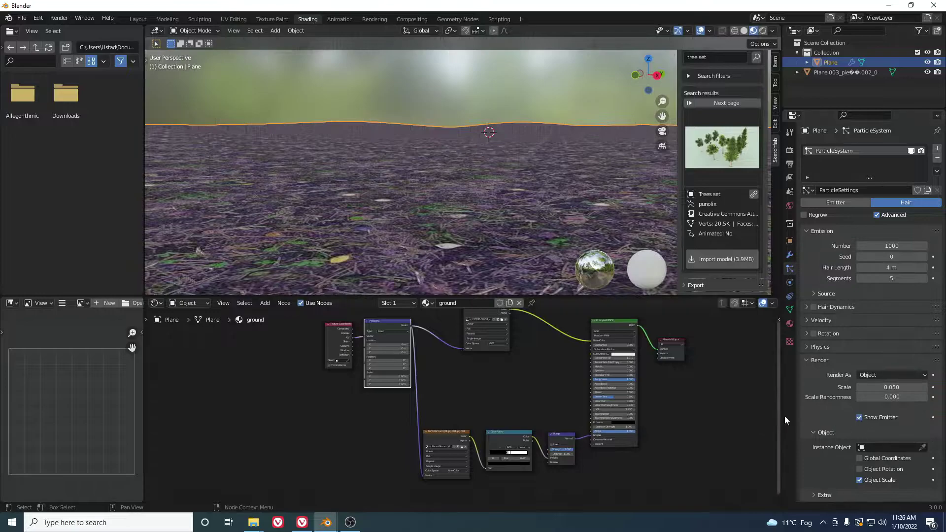
pyautogui.scroll(-5, 522, 242)
pyautogui.scroll(5, 551, 182)
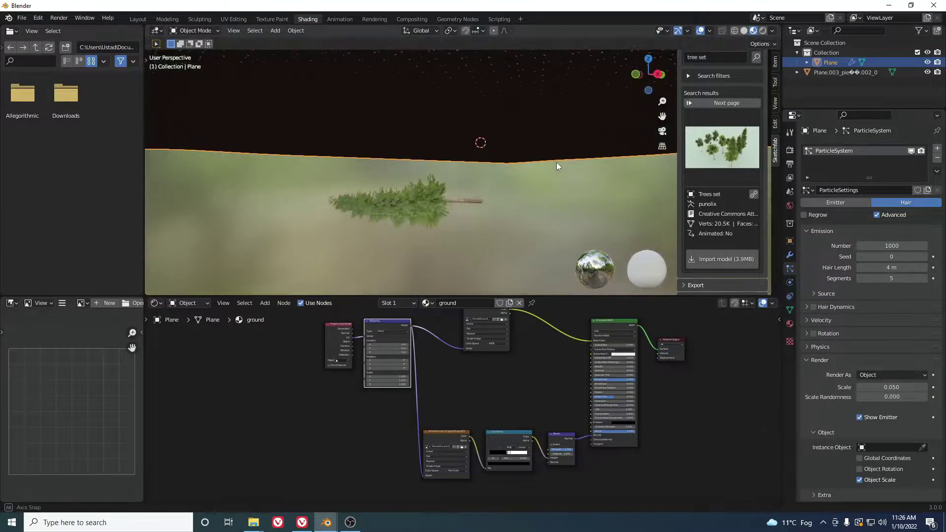
pyautogui.click(923, 447)
pyautogui.click(430, 196)
# Rotate the pine's mesh 180° about the global X axis in Edit Mode
pyautogui.moveTo(433, 211); pyautogui.dragTo(466, 195, button='middle')
pyautogui.click(447, 183)
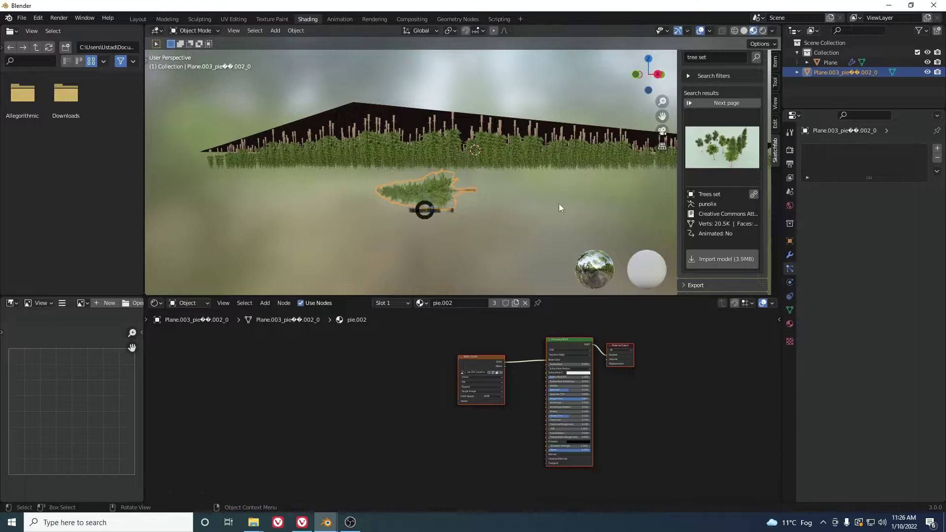
pyautogui.press('Tab')
pyautogui.press('r')
pyautogui.press('x')
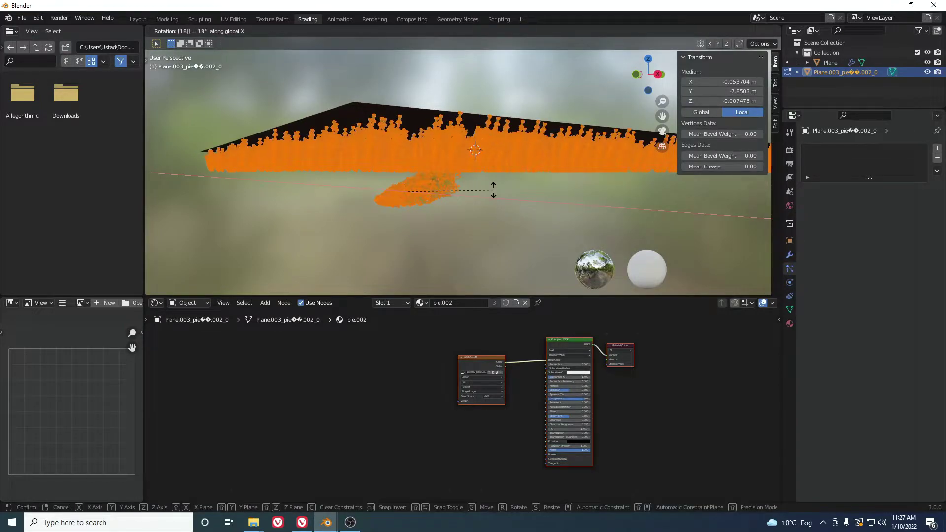
pyautogui.click(494, 190)
# Move the pine's mesh about 15.5 m along Y so the particle trees stand on the ground, and return to Object Mode
pyautogui.press('g')
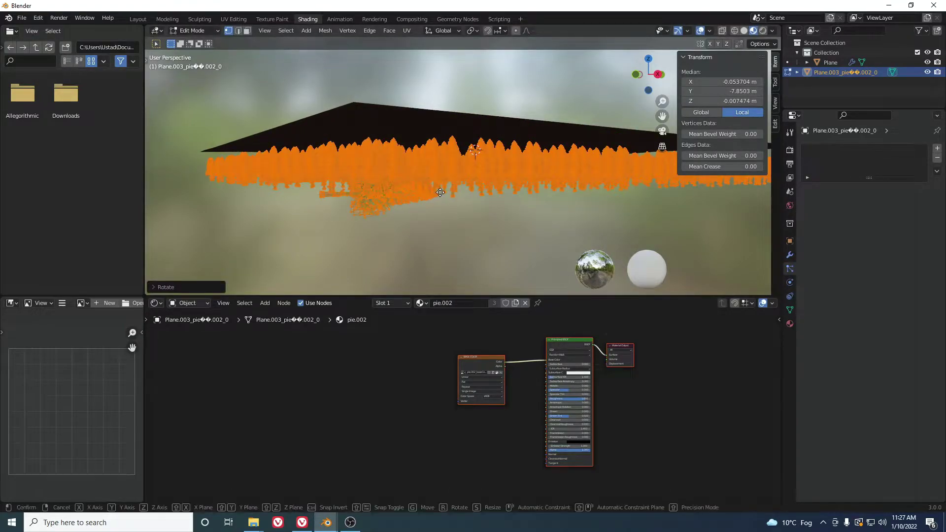
pyautogui.press('z')
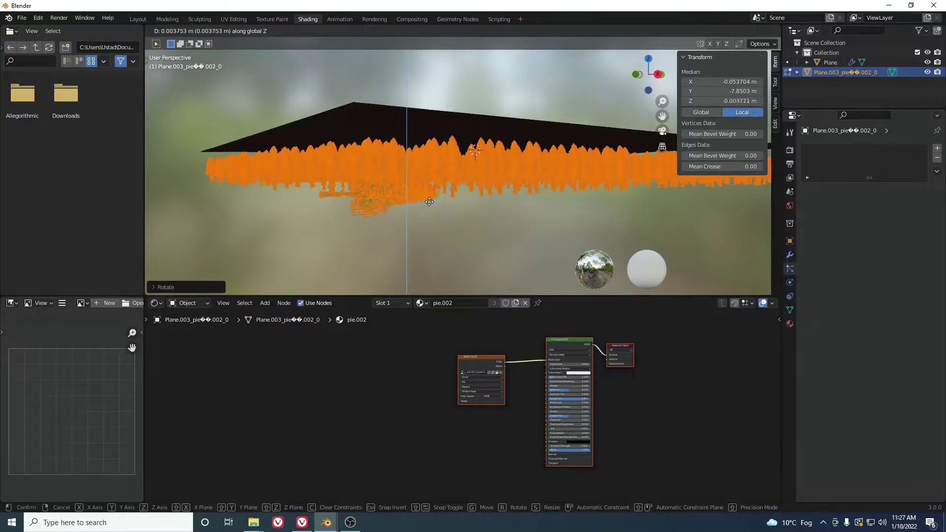
pyautogui.press('y')
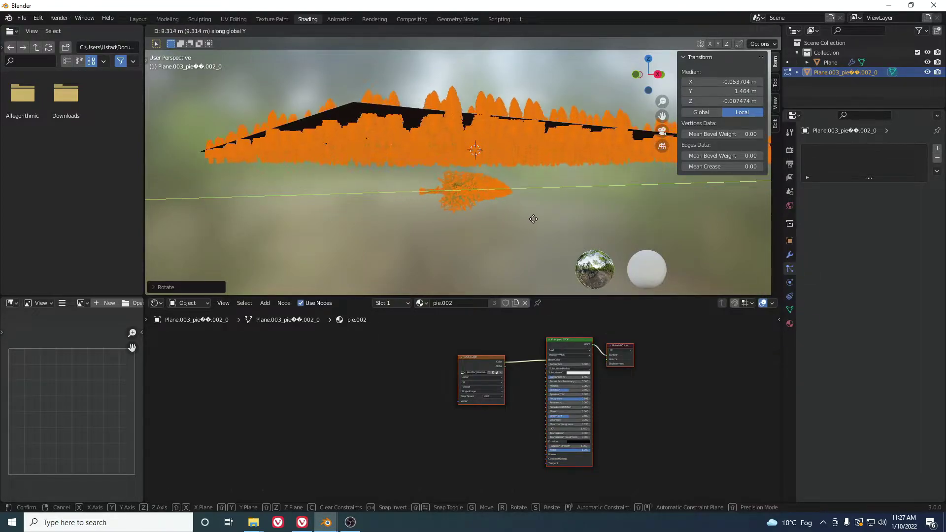
pyautogui.click(564, 230)
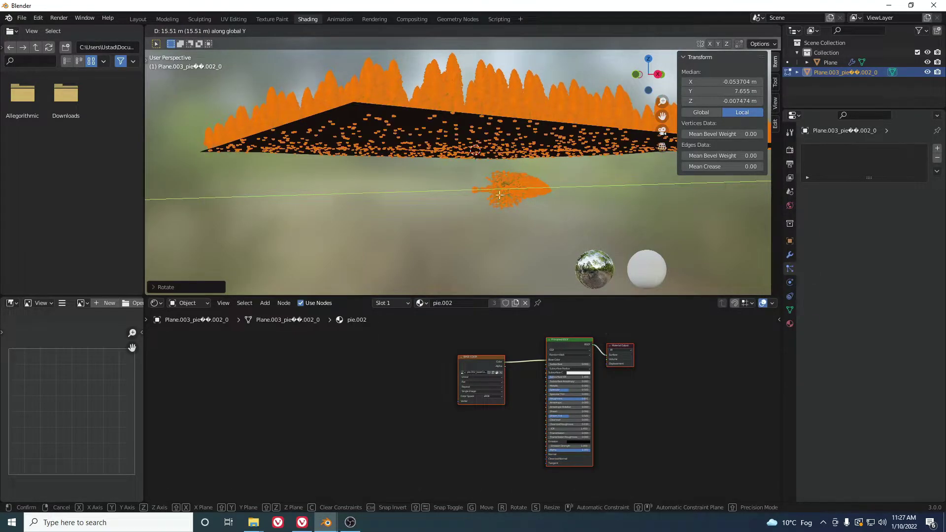
pyautogui.moveTo(439, 178); pyautogui.dragTo(439, 202, button='middle')
pyautogui.scroll(2, 380, 191)
pyautogui.press('Tab')
# Select the ground plane and set the particle render scale to 0.150
pyautogui.scroll(-5, 413, 188)
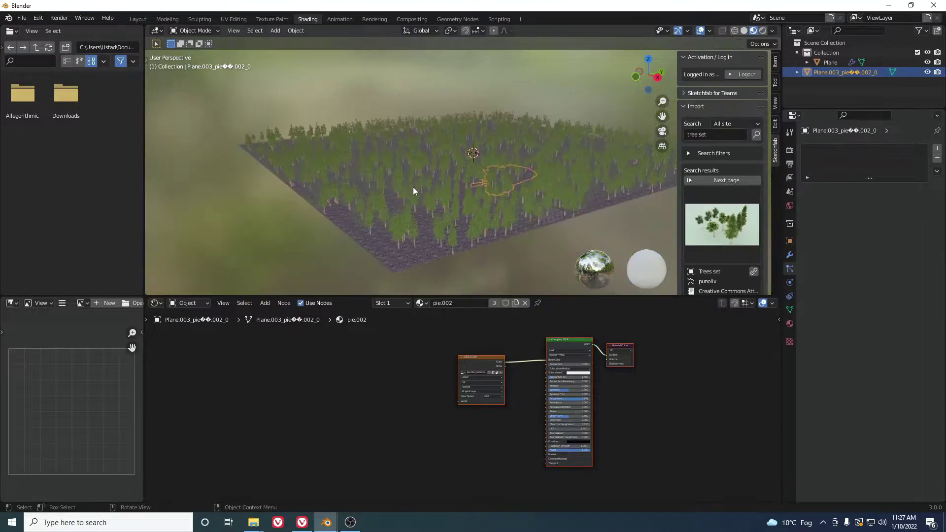
pyautogui.scroll(3, 432, 190)
pyautogui.click(425, 182)
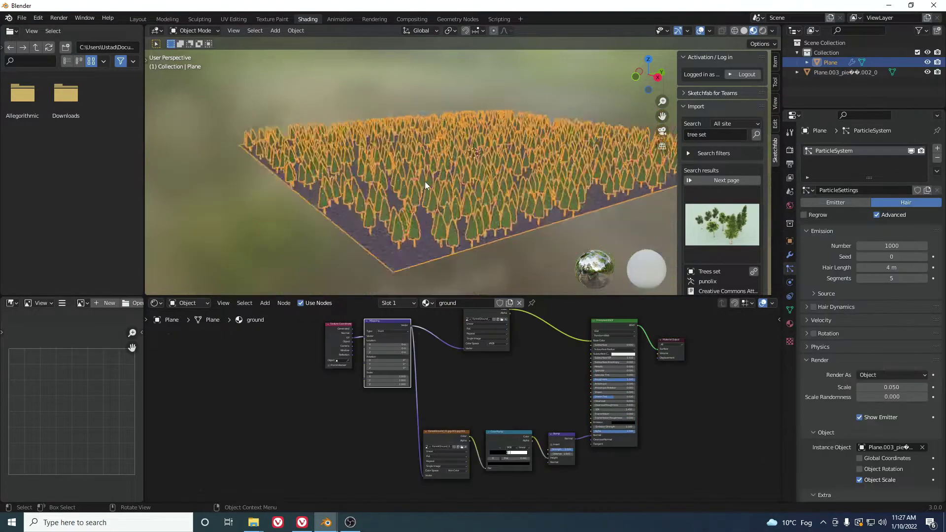
pyautogui.scroll(-3, 449, 216)
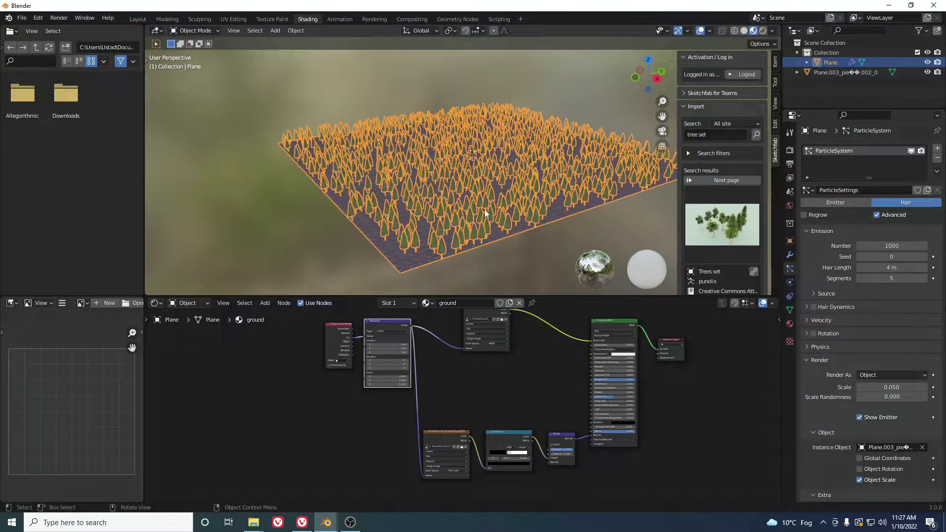
pyautogui.scroll(3, 537, 230)
pyautogui.scroll(-4, 518, 191)
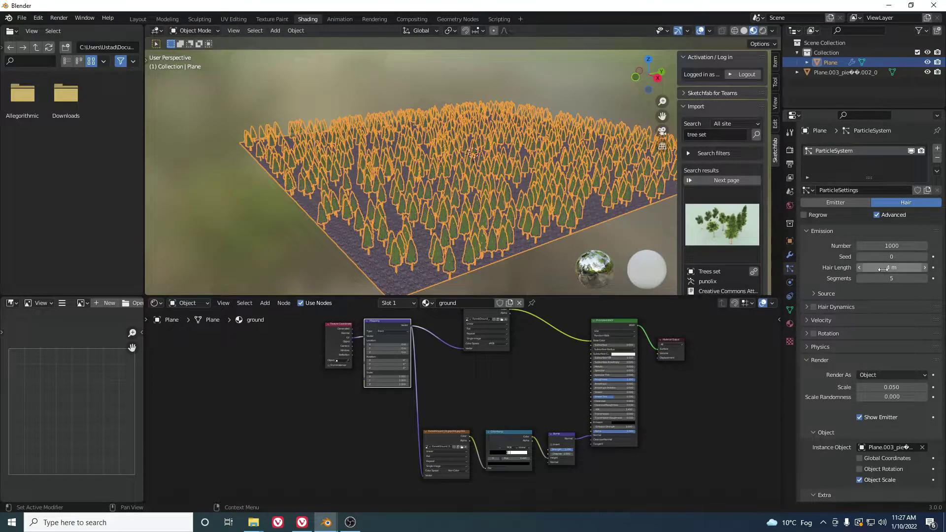
pyautogui.moveTo(876, 387); pyautogui.dragTo(925, 387)
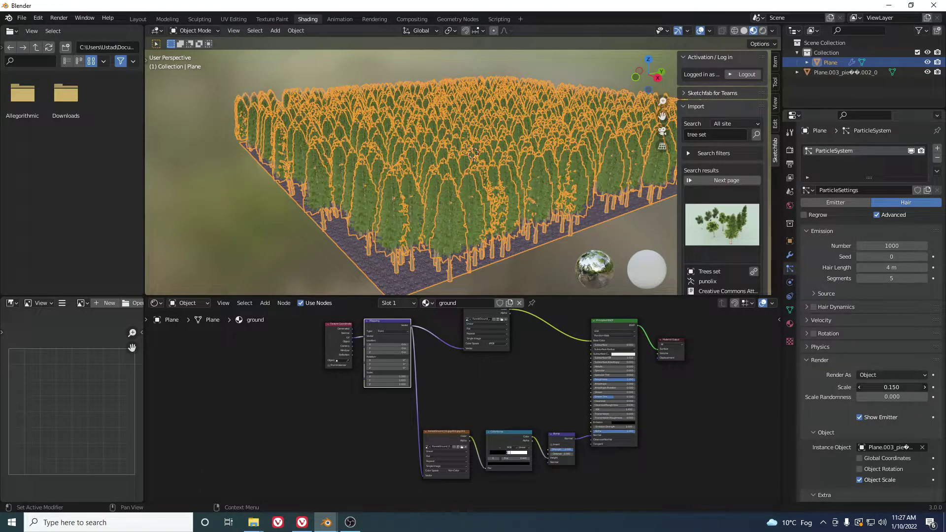
# Set the particle system's emission number to 100
pyautogui.click(885, 246)
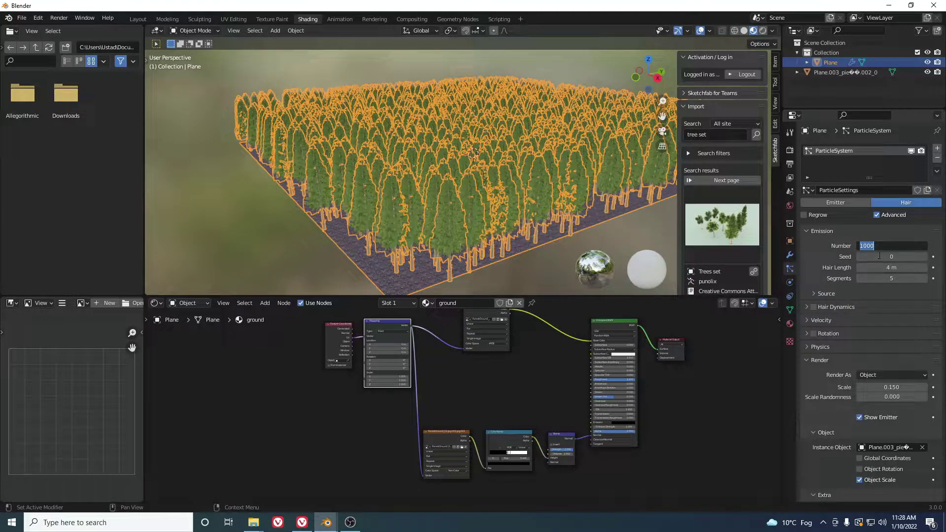
pyautogui.click(876, 298)
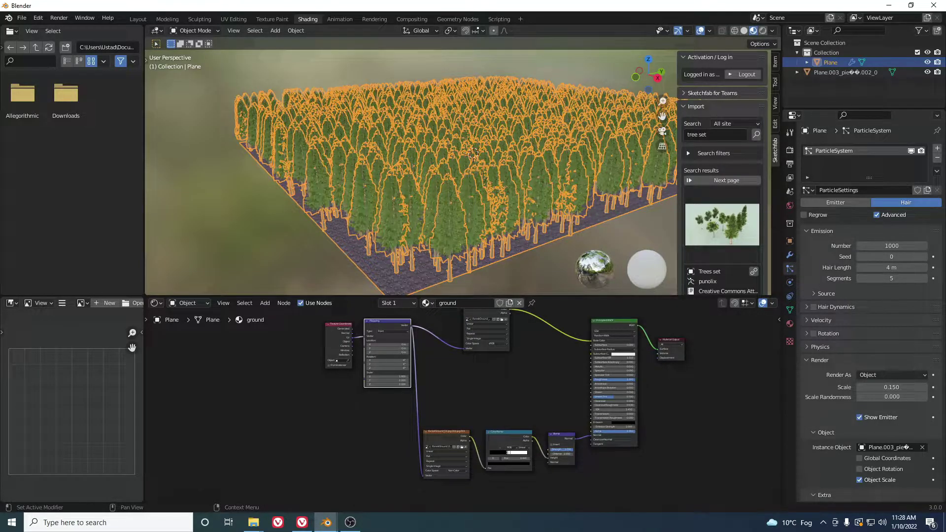
pyautogui.click(888, 245)
pyautogui.write('100')
pyautogui.press('Return')
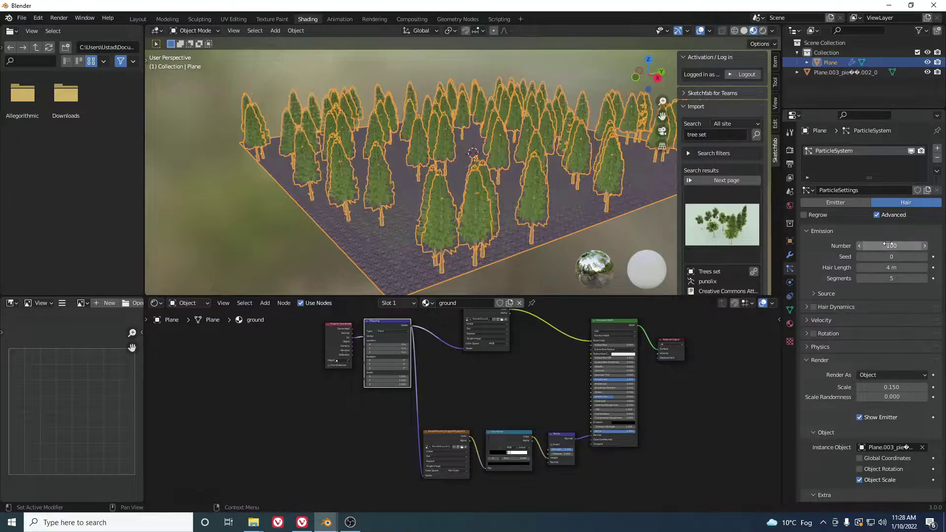
# Set the particle system's hair length to 5.4 m
pyautogui.click(889, 268)
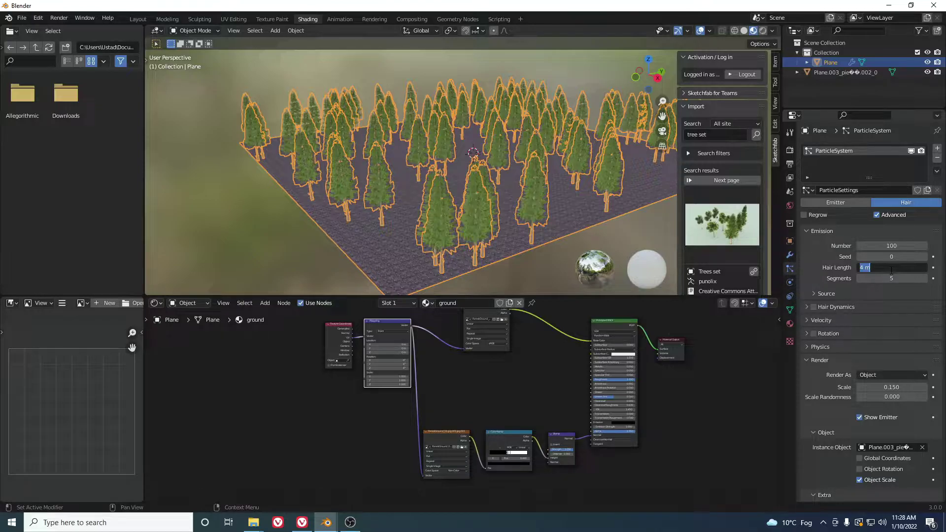
pyautogui.write('5.4')
pyautogui.press('Return')
pyautogui.moveTo(513, 153); pyautogui.dragTo(520, 164, button='middle')
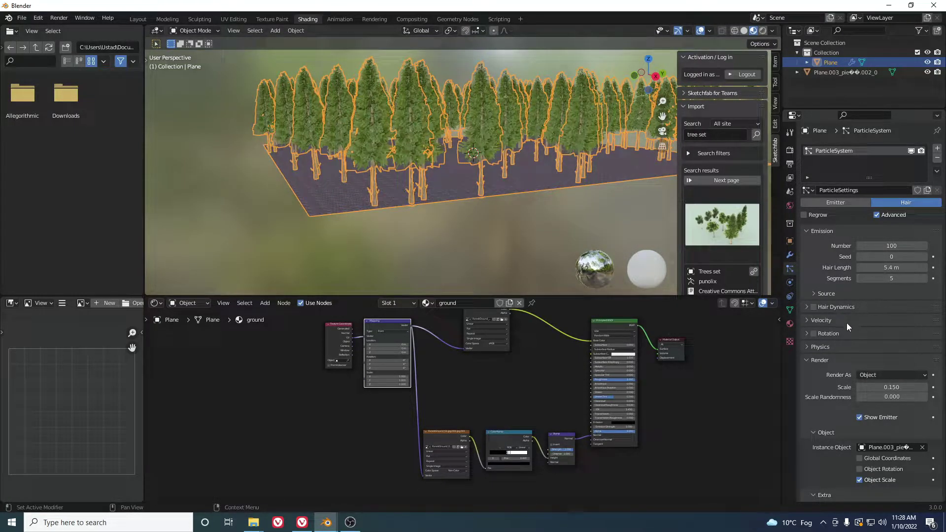
# Enable rotation for the ground plane's hair particles and check the remaining render and display settings
pyautogui.click(809, 333)
pyautogui.scroll(-5, 828, 392)
pyautogui.scroll(-10, 844, 403)
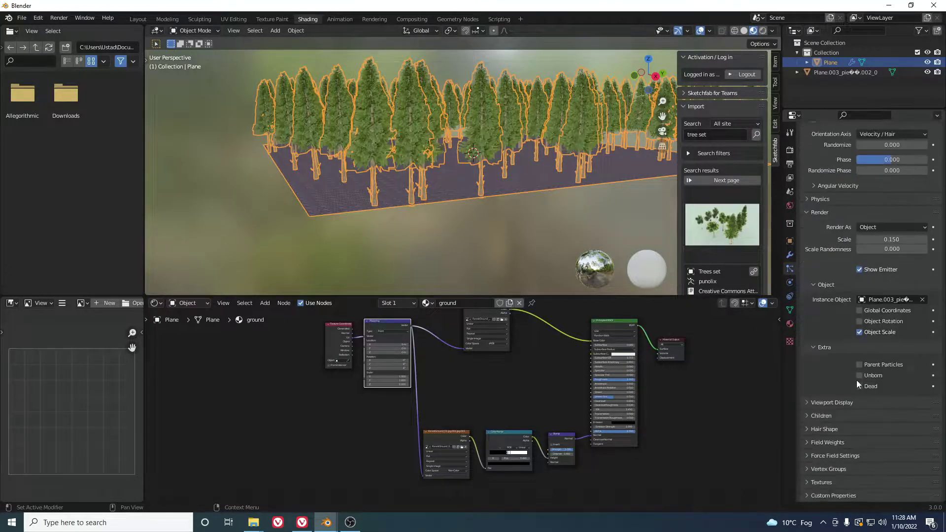
pyautogui.moveTo(516, 191); pyautogui.dragTo(536, 57, button='middle')
pyautogui.scroll(-4, 492, 241)
pyautogui.scroll(5, 493, 242)
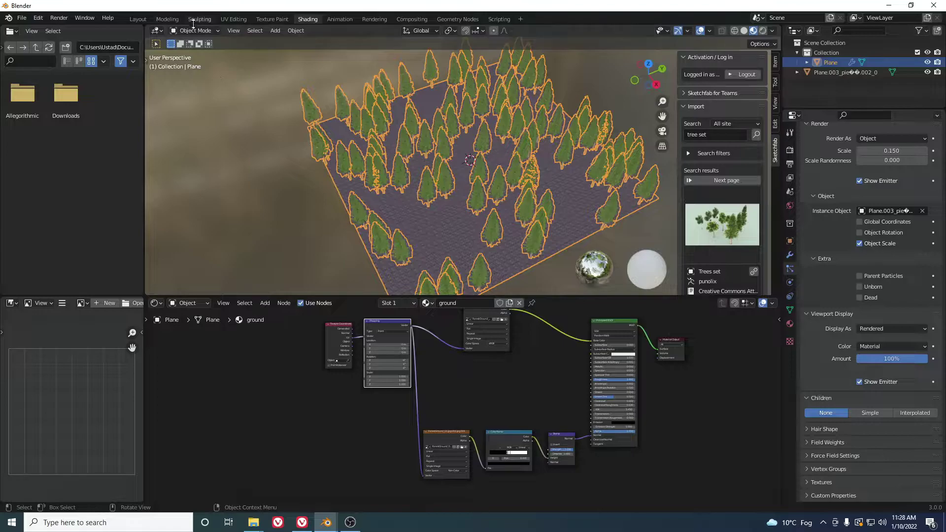
# Switch to the Layout workspace and put the ground plane into Weight Paint mode
pyautogui.click(144, 21)
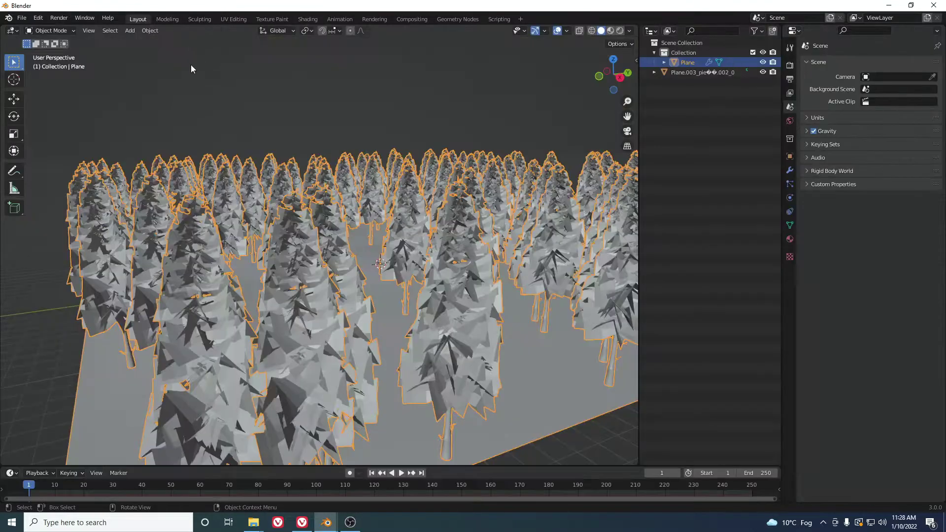
pyautogui.click(55, 30)
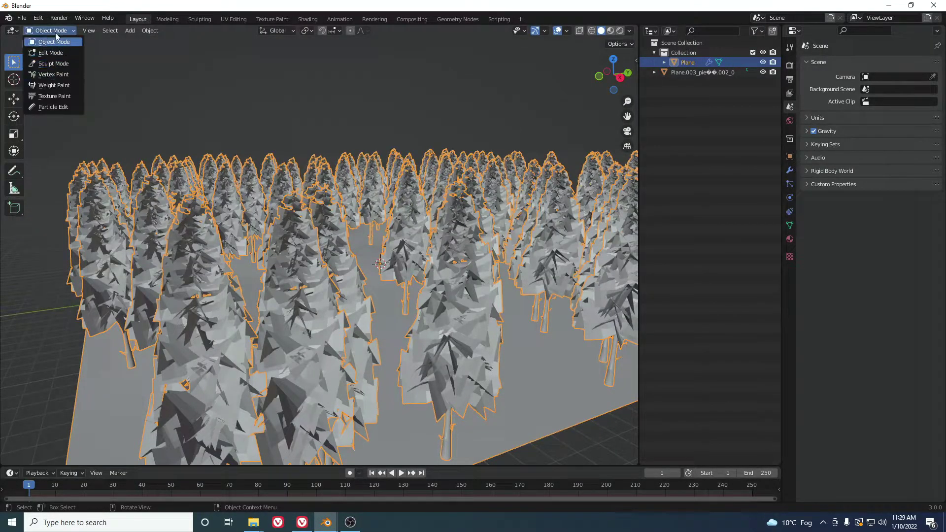
pyautogui.click(57, 85)
pyautogui.scroll(-9, 482, 275)
pyautogui.moveTo(481, 275); pyautogui.dragTo(482, 334, button='middle')
pyautogui.scroll(4, 419, 335)
# Undo a trial dab at full weight, lower the brush weight and paint a broad area across the middle of the ground plane
pyautogui.click(348, 330)
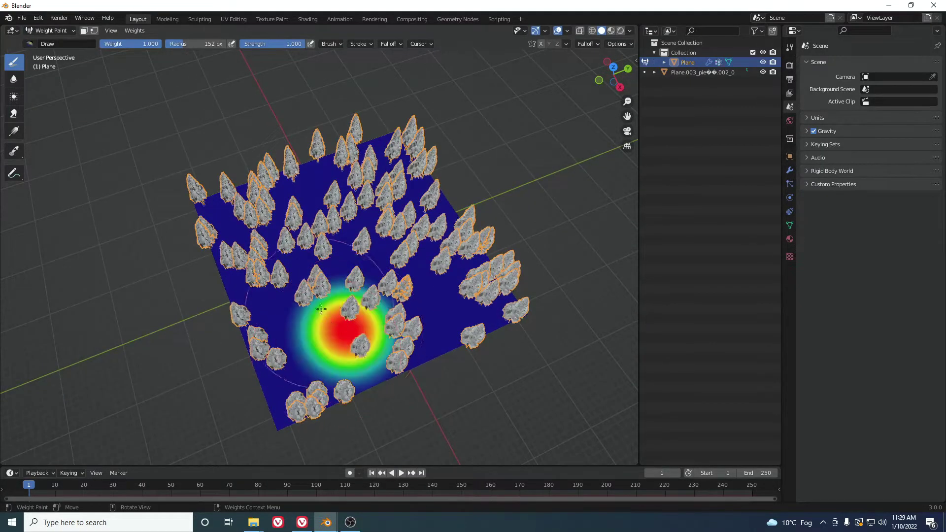
pyautogui.hotkey('ctrl', 'z')
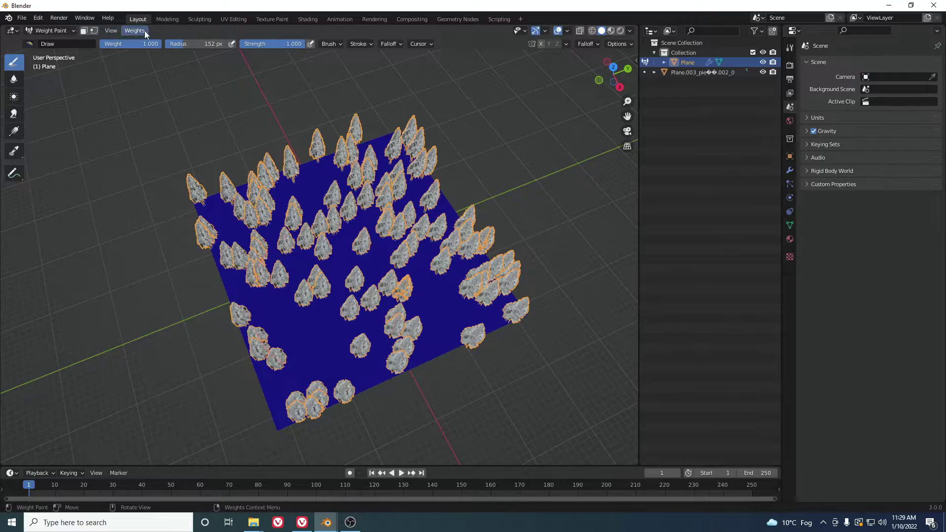
pyautogui.moveTo(141, 44); pyautogui.dragTo(115, 44)
pyautogui.moveTo(276, 320)
pyautogui.mouseDown()
pyautogui.moveTo(355, 315)
pyautogui.moveTo(426, 270)
pyautogui.moveTo(396, 254)
pyautogui.moveTo(349, 250)
pyautogui.moveTo(375, 296)
pyautogui.mouseUp()
pyautogui.moveTo(374, 296); pyautogui.dragTo(385, 271, button='middle')
pyautogui.moveTo(370, 310)
pyautogui.mouseDown()
pyautogui.moveTo(311, 367)
pyautogui.moveTo(409, 345)
pyautogui.moveTo(481, 293)
pyautogui.mouseUp()
# Paint the central area with the brush weight at 0.758, then lower the weight and add another stroke toward the far side
pyautogui.moveTo(118, 45); pyautogui.dragTo(151, 45)
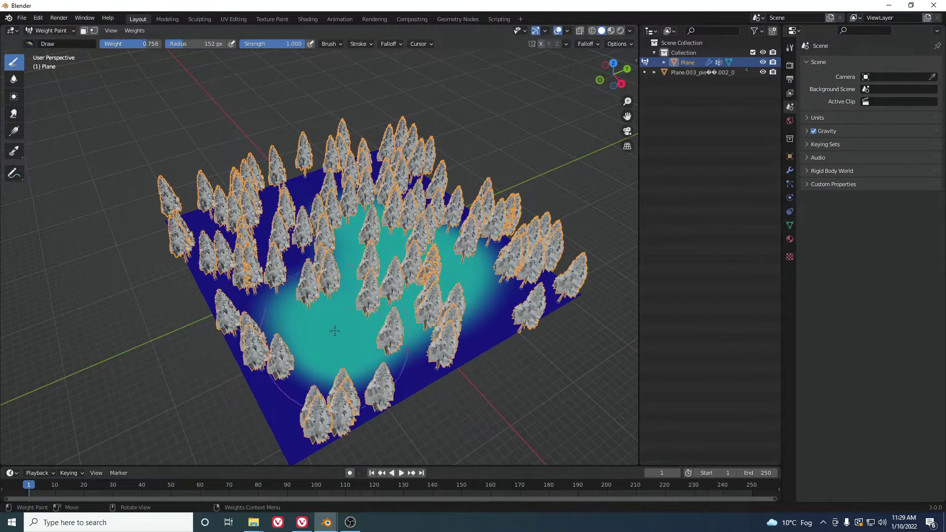
pyautogui.press('[')
pyautogui.moveTo(336, 332)
pyautogui.mouseDown()
pyautogui.moveTo(321, 339)
pyautogui.moveTo(456, 279)
pyautogui.moveTo(493, 289)
pyautogui.moveTo(360, 311)
pyautogui.moveTo(316, 301)
pyautogui.moveTo(392, 249)
pyautogui.mouseUp()
pyautogui.moveTo(147, 44); pyautogui.dragTo(129, 44)
pyautogui.moveTo(324, 255)
pyautogui.mouseDown()
pyautogui.moveTo(301, 254)
pyautogui.moveTo(316, 266)
pyautogui.moveTo(363, 214)
pyautogui.mouseUp()
# Finish the weight painting and return the ground plane to Object Mode
pyautogui.scroll(-3, 379, 217)
pyautogui.moveTo(394, 232); pyautogui.dragTo(420, 207, button='middle')
pyautogui.scroll(4, 421, 207)
pyautogui.scroll(1, 420, 208)
pyautogui.click(52, 32)
pyautogui.click(57, 47)
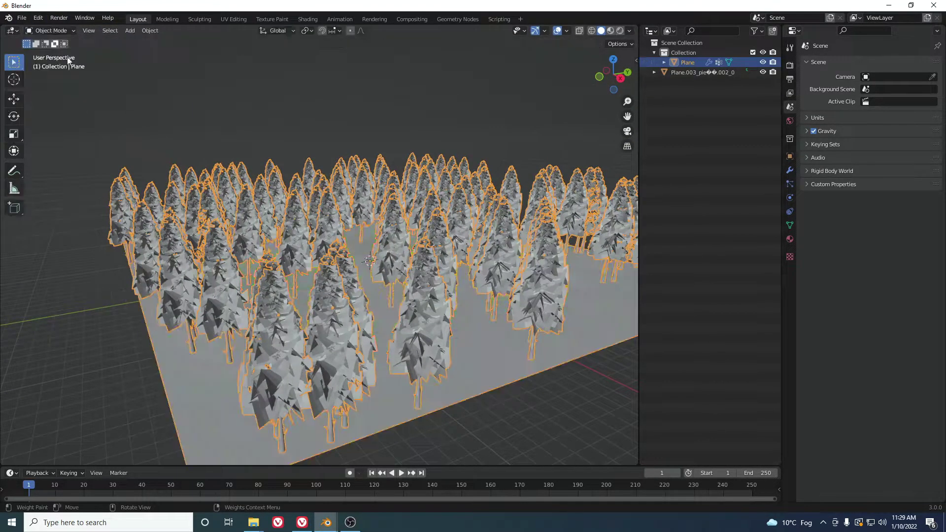
# Assign the painted vertex group "Group" as the density group of the plane's particle system
pyautogui.click(791, 226)
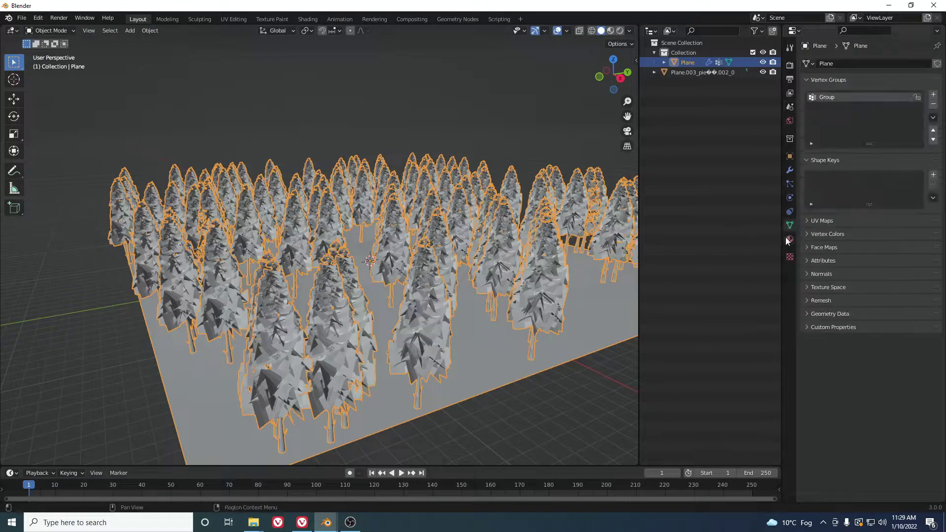
pyautogui.click(790, 197)
pyautogui.click(789, 213)
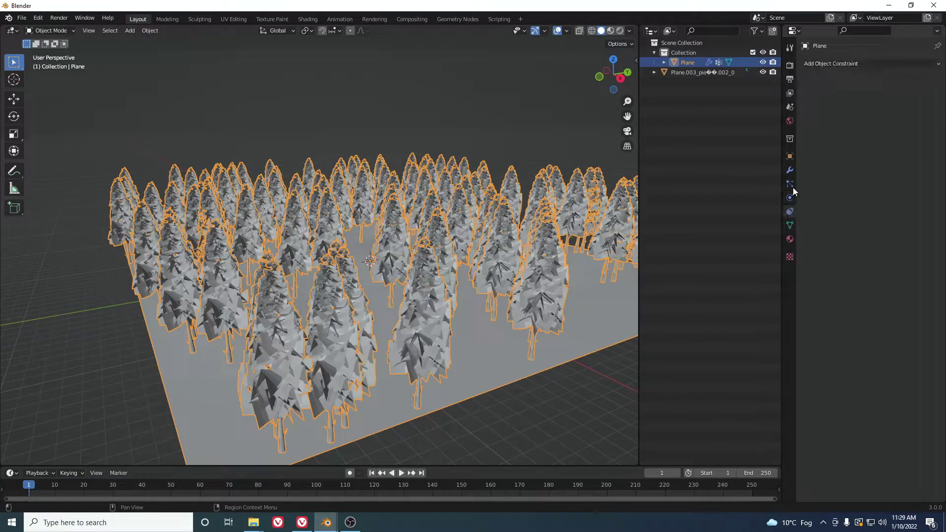
pyautogui.click(791, 184)
pyautogui.click(790, 198)
pyautogui.click(790, 184)
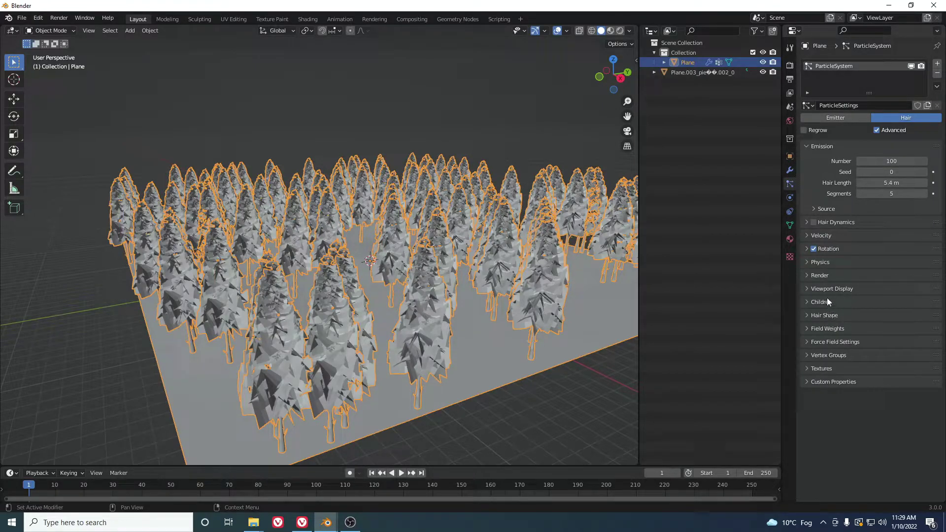
pyautogui.click(828, 355)
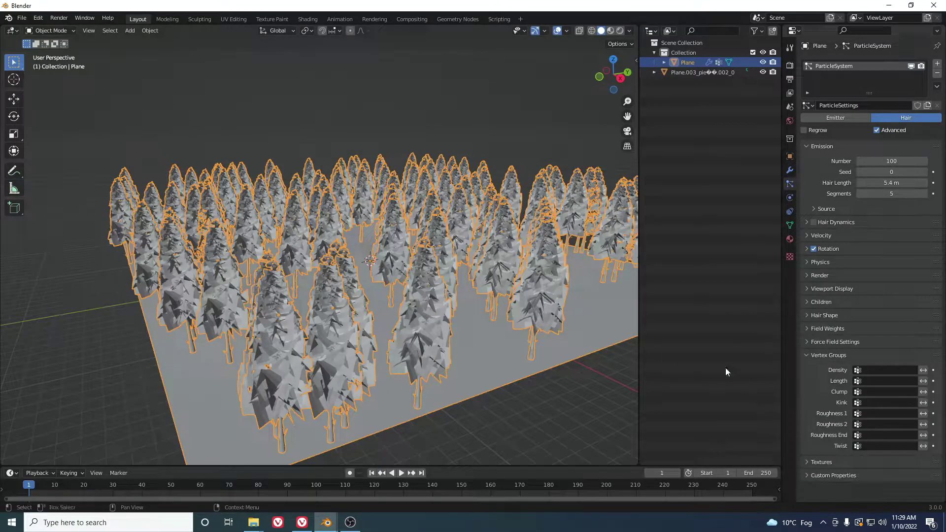
pyautogui.click(860, 371)
pyautogui.click(850, 387)
pyautogui.scroll(-3, 464, 397)
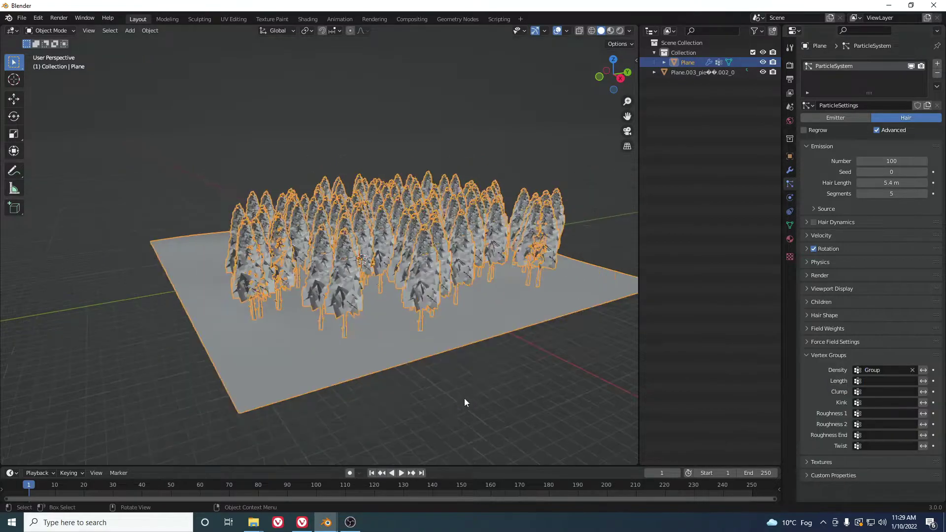
# Set the tree particles' scale randomness to 0.531 and inspect the size variation from near and far
pyautogui.click(464, 397)
pyautogui.moveTo(454, 273)
pyautogui.mouseDown(button='middle')
pyautogui.moveTo(472, 318)
pyautogui.moveTo(441, 270)
pyautogui.mouseUp(button='middle')
pyautogui.scroll(3, 442, 270)
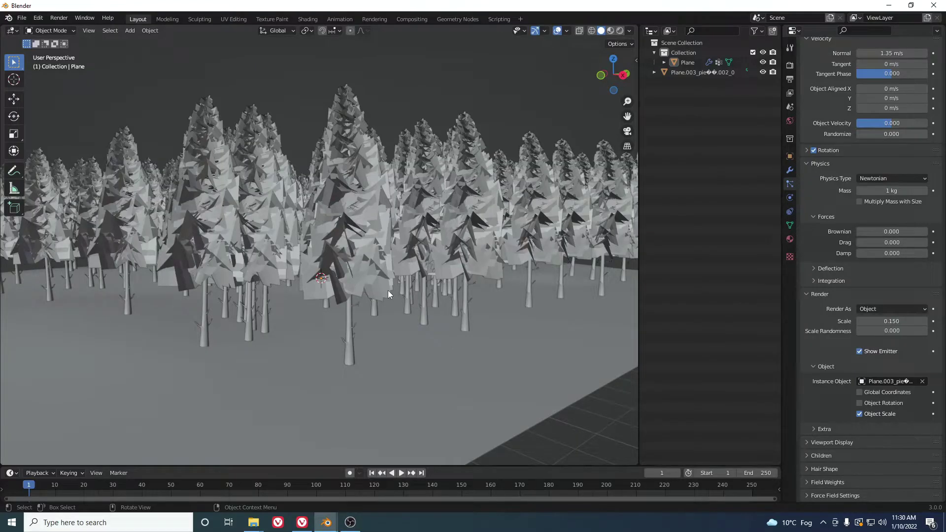
pyautogui.moveTo(388, 291); pyautogui.dragTo(402, 252, button='middle')
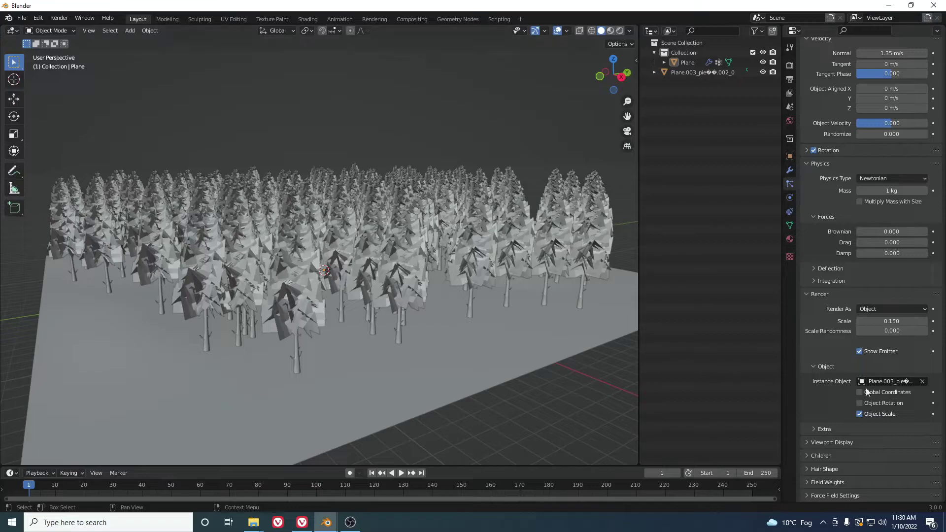
pyautogui.moveTo(877, 330); pyautogui.dragTo(915, 330)
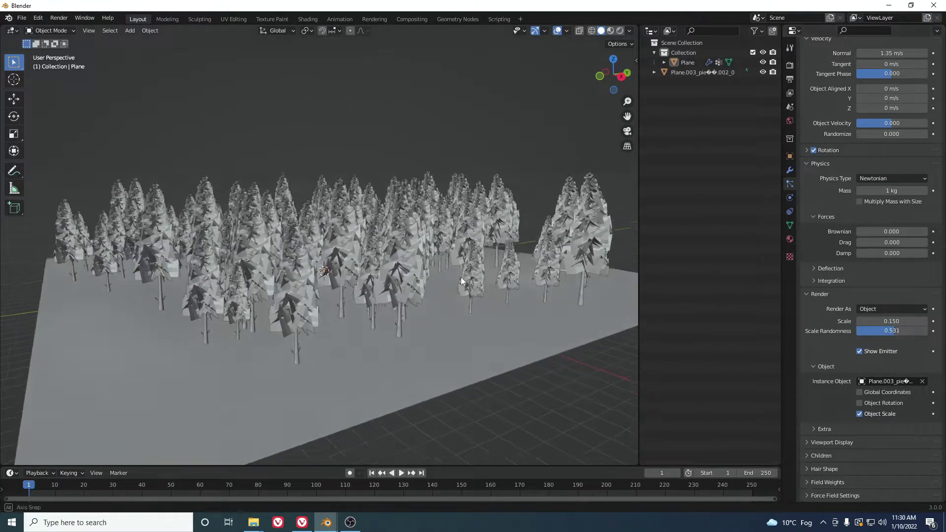
pyautogui.scroll(6, 461, 276)
pyautogui.moveTo(442, 261); pyautogui.dragTo(442, 268, button='middle')
pyautogui.scroll(-3, 441, 271)
pyautogui.scroll(3, 439, 273)
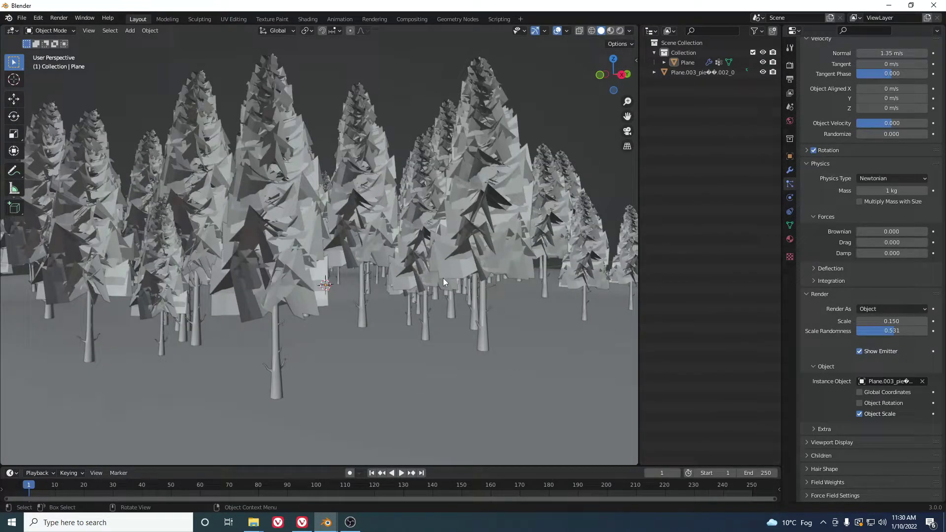
pyautogui.scroll(3, 444, 279)
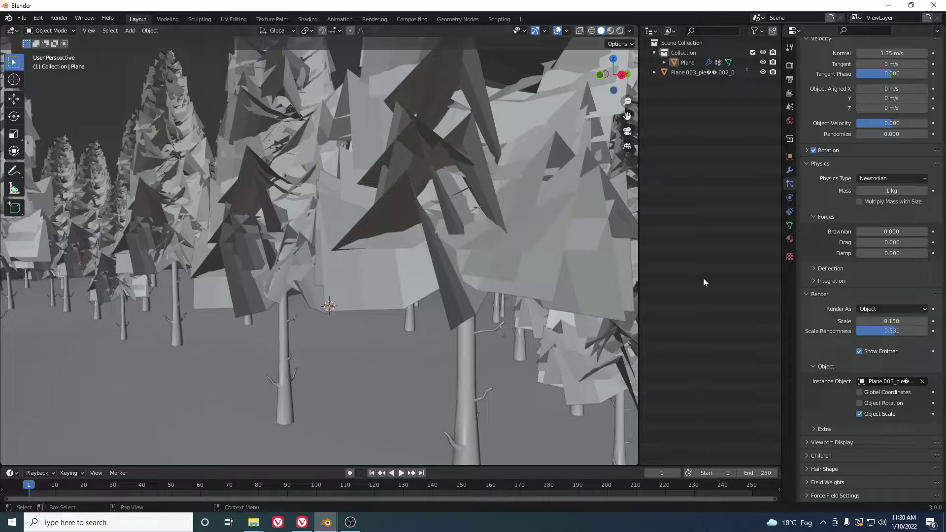
pyautogui.scroll(-8, 439, 171)
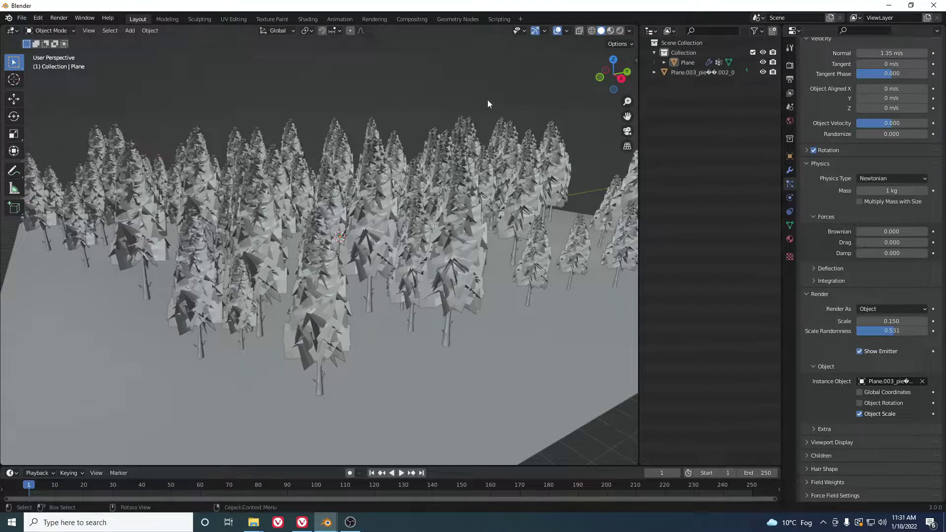
# Search Sketchfab for "bush" and import the model named "bush" by Thunder
pyautogui.press('n')
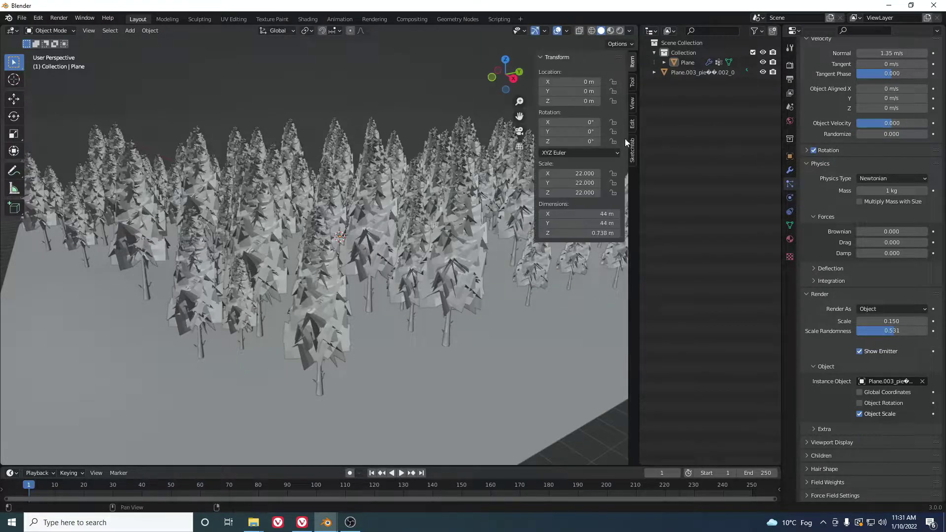
pyautogui.click(633, 148)
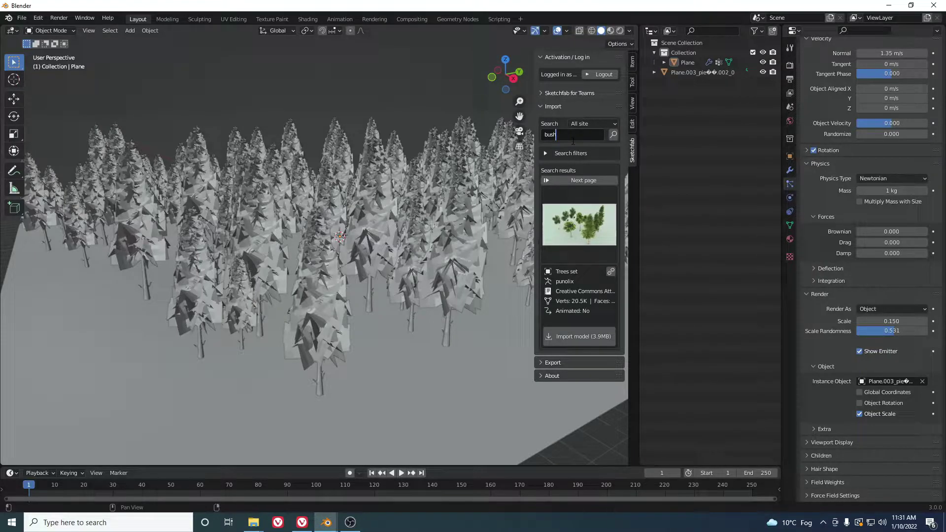
pyautogui.press('Return')
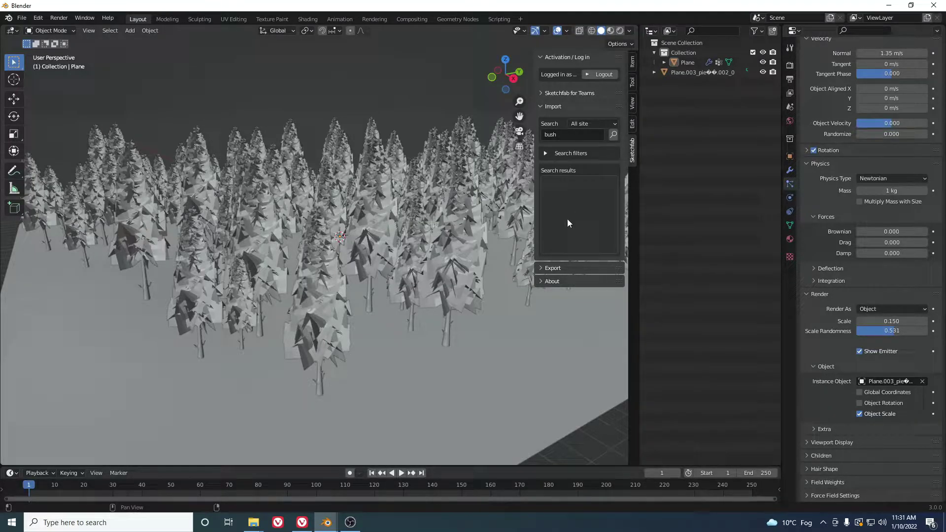
pyautogui.click(569, 241)
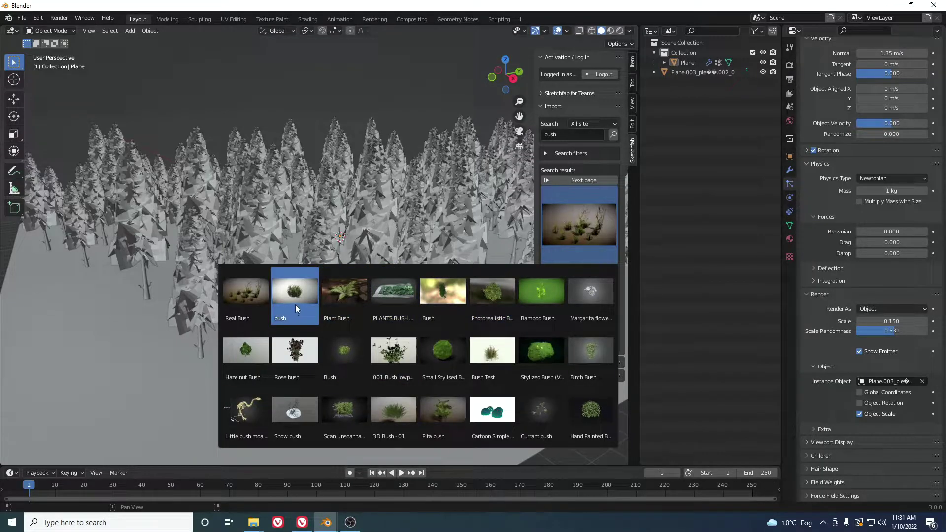
pyautogui.click(295, 306)
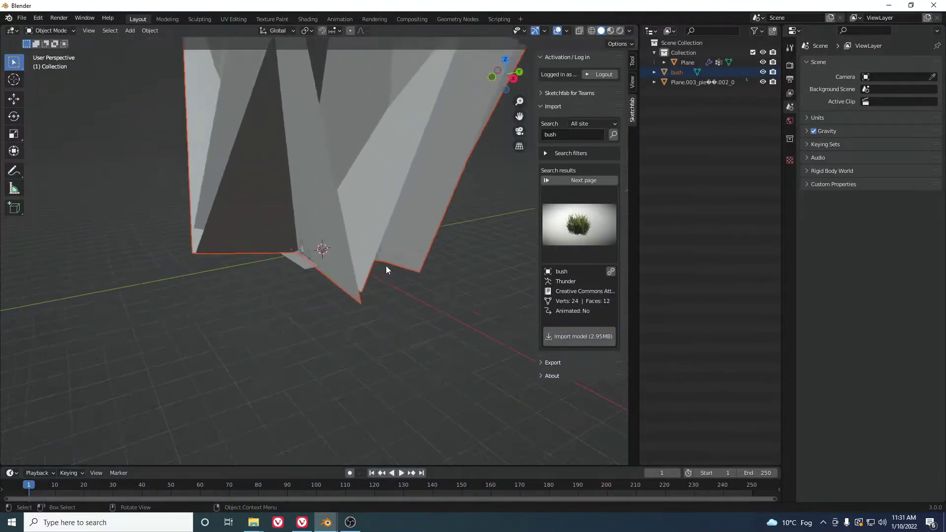
# Scale the imported bush down in three passes, first by 0.101 and last by 0.859, to a size below the pine's
pyautogui.scroll(5, 395, 291)
pyautogui.press('s')
pyautogui.click(334, 254)
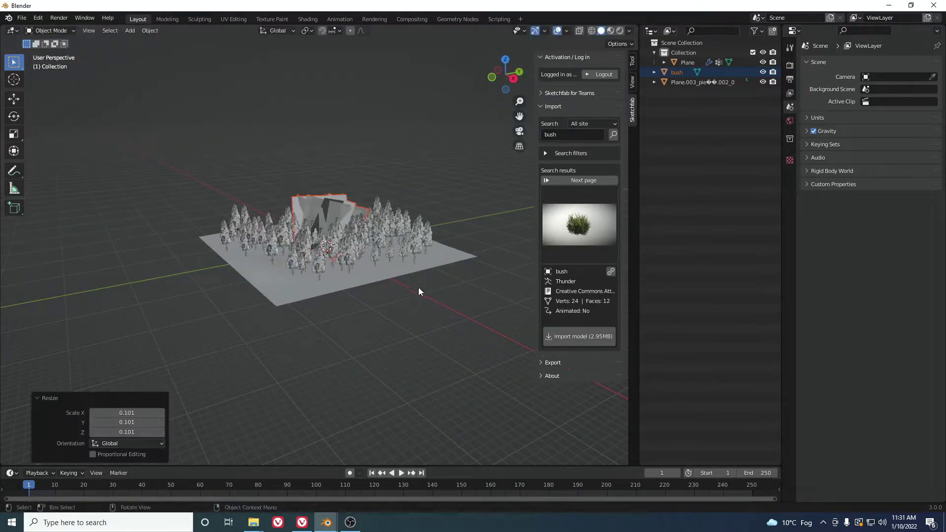
pyautogui.scroll(6, 412, 282)
pyautogui.press('s')
pyautogui.click(363, 270)
pyautogui.scroll(7, 417, 324)
pyautogui.moveTo(443, 320); pyautogui.dragTo(386, 253, button='middle')
pyautogui.press('s')
pyautogui.click(445, 304)
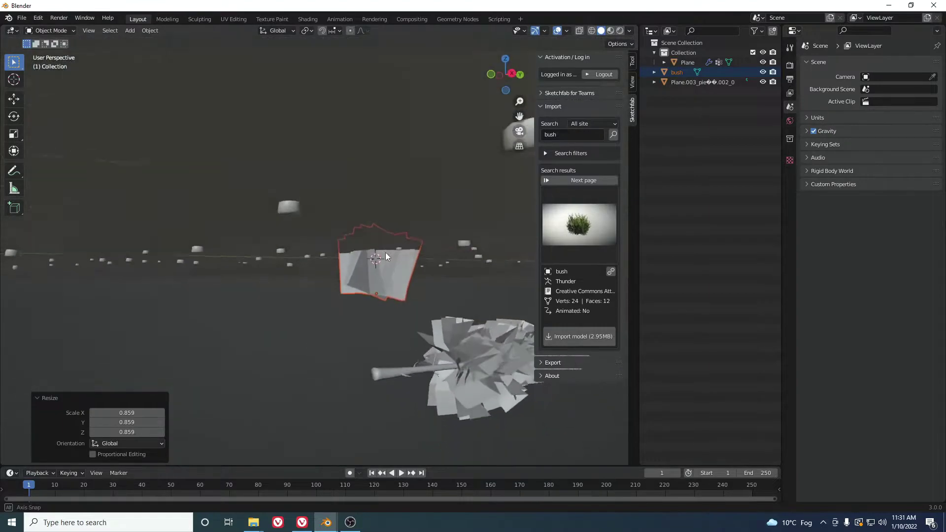
# Move the bush down along the Z axis so it sits beneath the ground plane
pyautogui.scroll(1, 385, 257)
pyautogui.press('g')
pyautogui.press('z')
pyautogui.click(363, 384)
# Select the ground plane and rename its existing particle settings to Trees
pyautogui.keyDown('shift'); pyautogui.moveTo(362, 313); pyautogui.dragTo(310, 222, button='middle'); pyautogui.keyUp('shift')
pyautogui.click(324, 319)
pyautogui.moveTo(323, 319); pyautogui.dragTo(339, 278, button='middle')
pyautogui.click(339, 278)
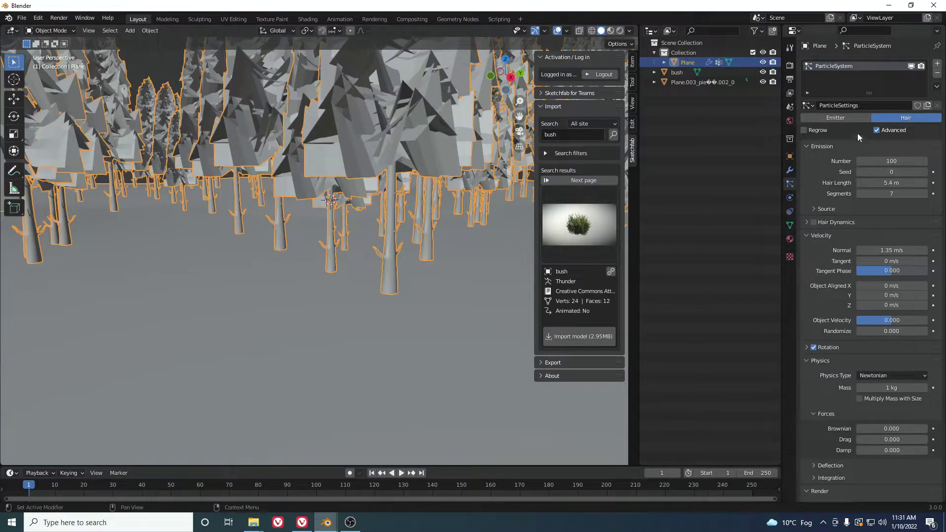
pyautogui.click(860, 106)
pyautogui.write('Trees')
pyautogui.press('Return')
# Add a second particle system to the ground plane and name it Bushes
pyautogui.click(938, 65)
pyautogui.doubleClick(853, 76)
pyautogui.write('Bushes')
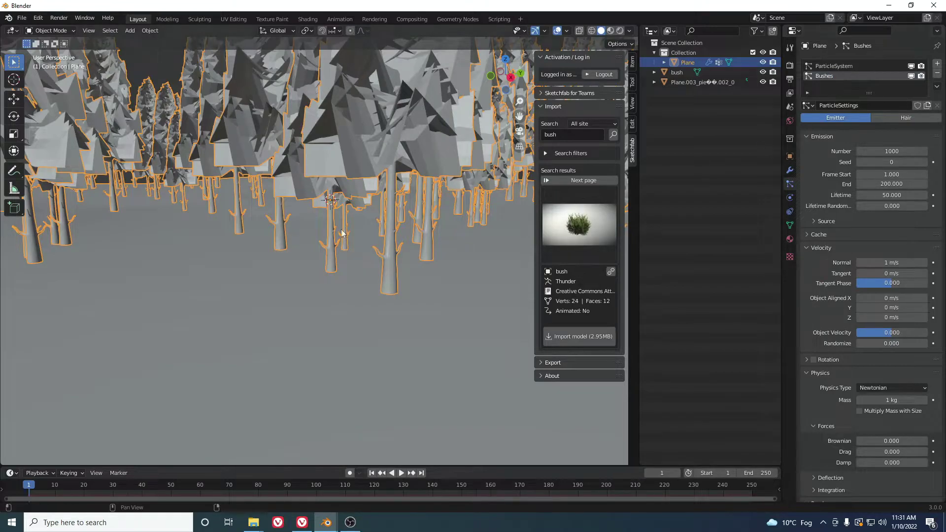
# Set the Bushes system's emission number to 100 and change its type to Hair
pyautogui.scroll(-6, 342, 232)
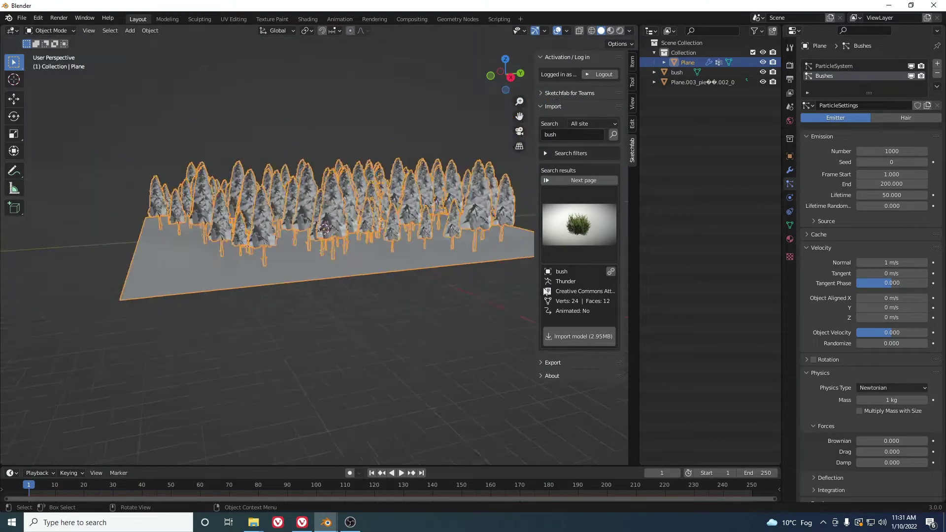
pyautogui.click(890, 151)
pyautogui.write('100')
pyautogui.press('Return')
pyautogui.click(895, 120)
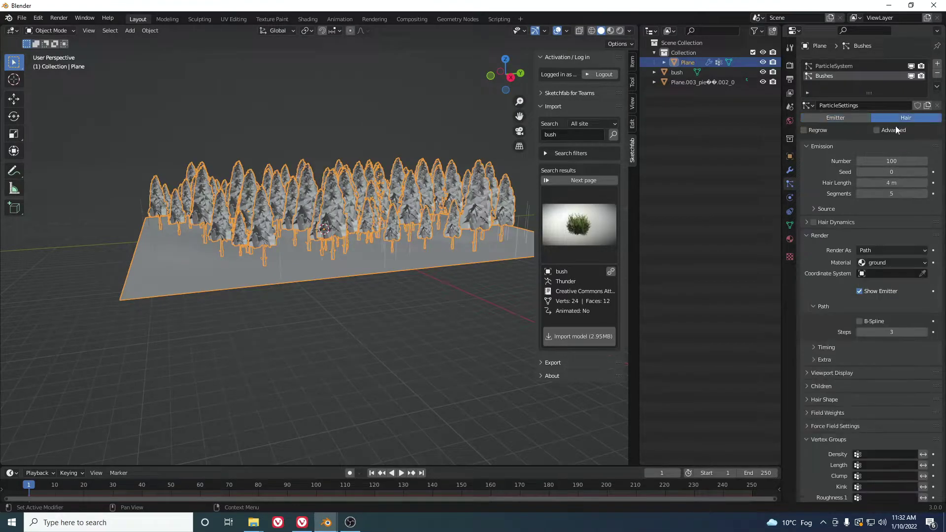
# Render the Bushes particles as Object and pick the bush beneath the ground as their instance object
pyautogui.click(877, 251)
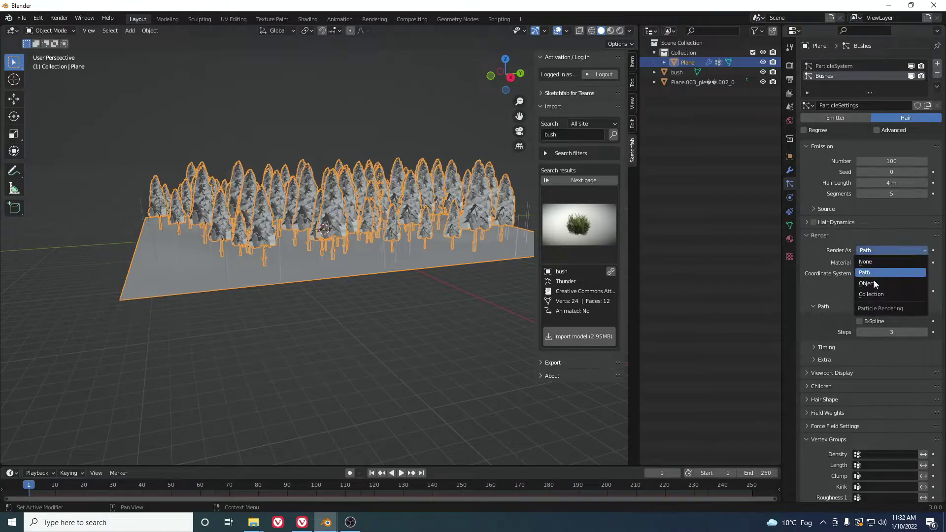
pyautogui.click(876, 282)
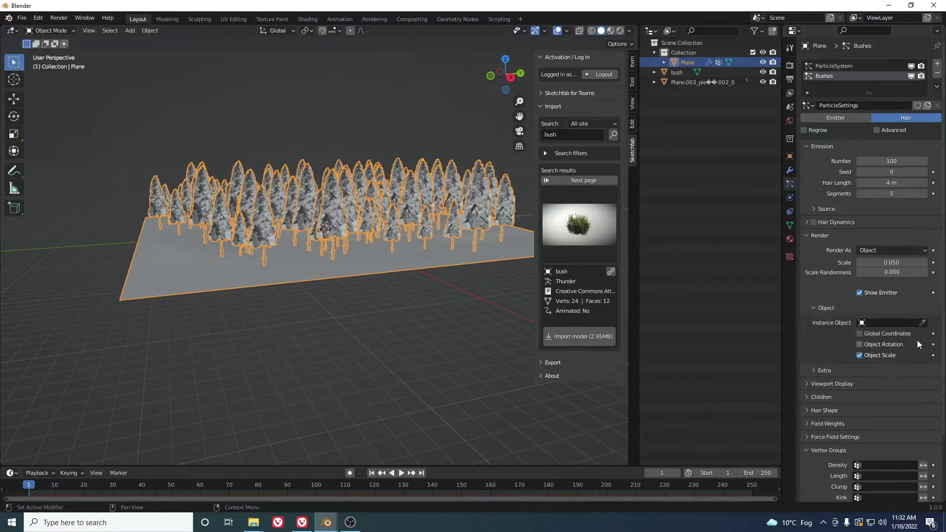
pyautogui.scroll(5, 386, 268)
pyautogui.click(923, 322)
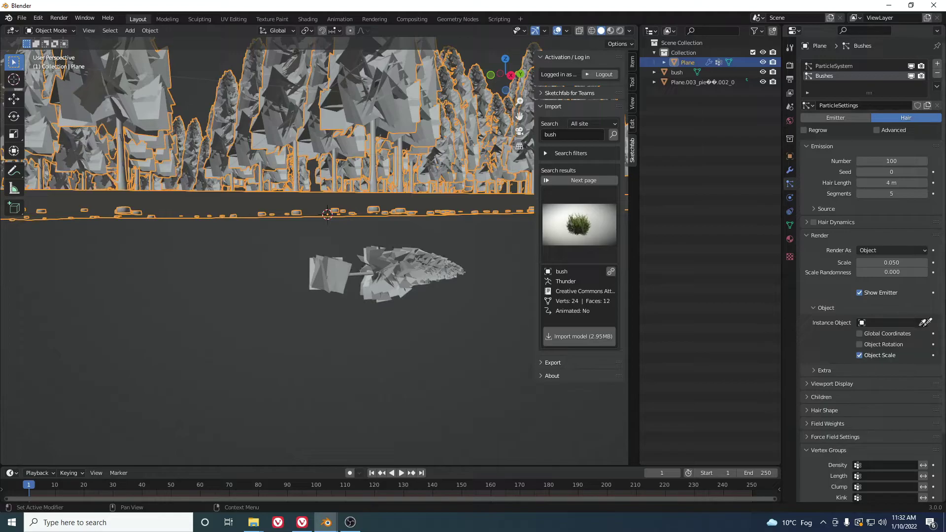
pyautogui.click(320, 271)
# In Edit Mode, rotate the bush's mesh 188° about the X axis and shift it along the Z axis
pyautogui.scroll(-4, 321, 267)
pyautogui.moveTo(339, 238); pyautogui.dragTo(402, 225, button='middle')
pyautogui.click(324, 279)
pyautogui.press('Tab')
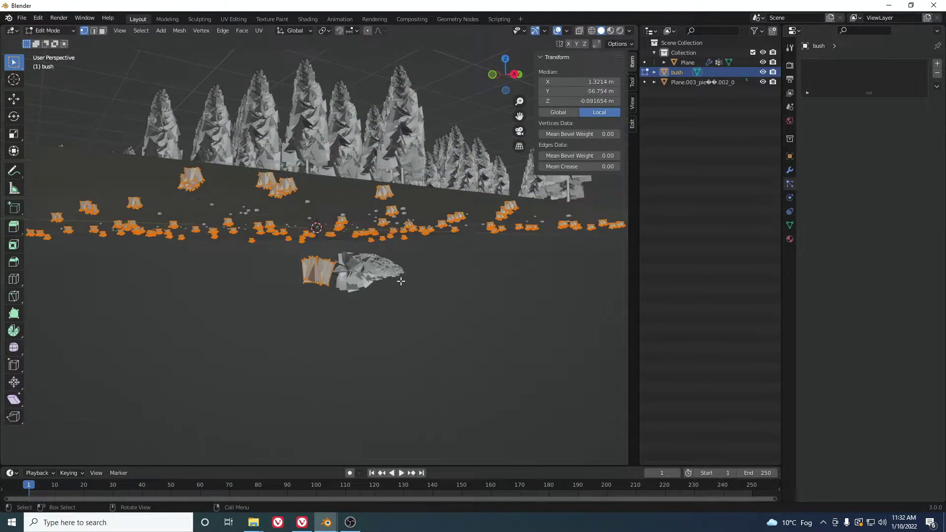
pyautogui.moveTo(396, 284); pyautogui.dragTo(406, 261, button='middle')
pyautogui.press('g')
pyautogui.press('y')
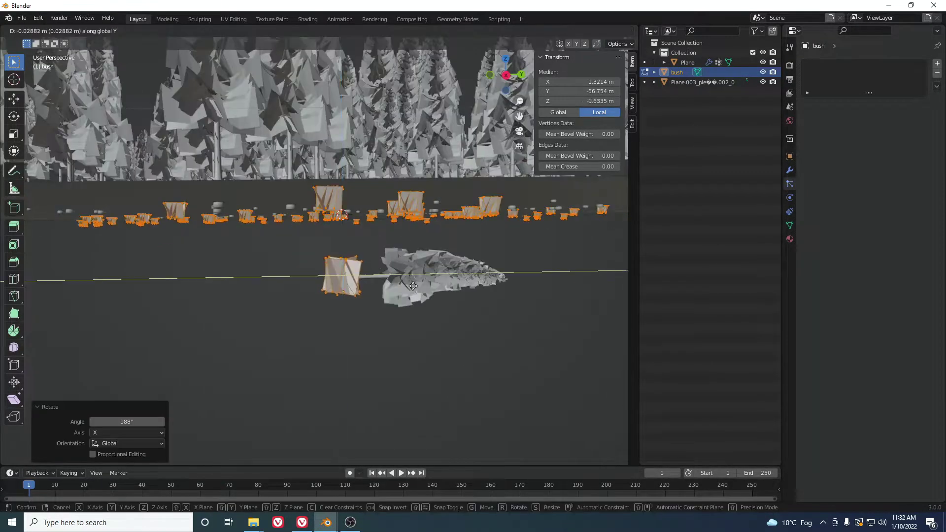
pyautogui.press('x')
pyautogui.press('z')
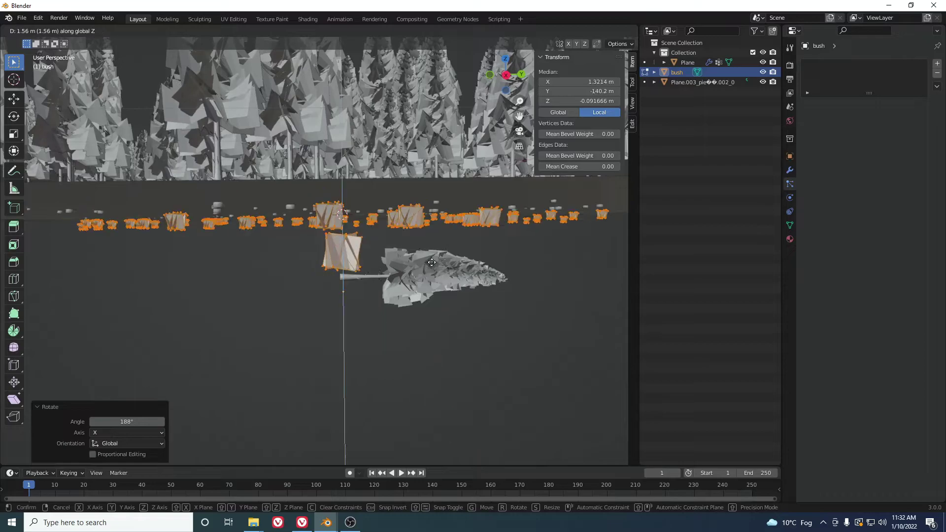
pyautogui.click(416, 324)
pyautogui.moveTo(416, 323); pyautogui.dragTo(369, 227, button='middle')
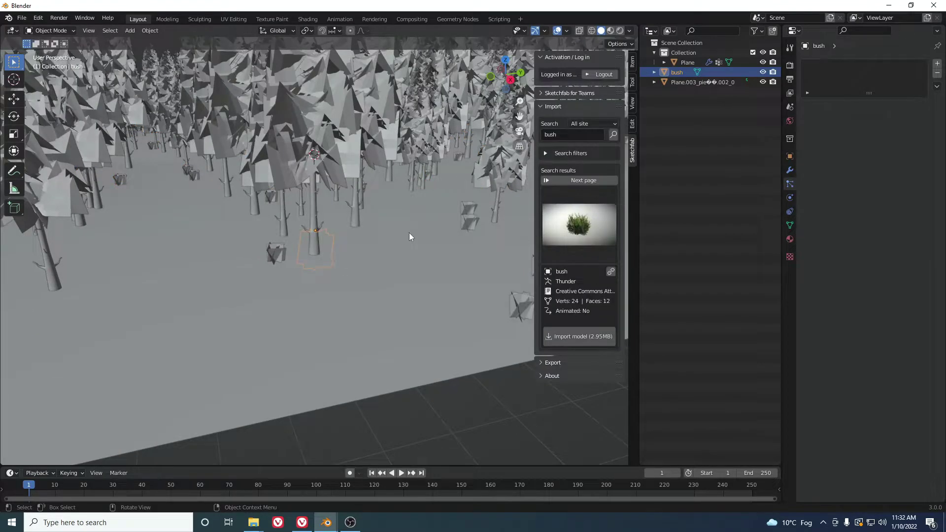
# Set the hair length of the ground plane's Bushes particle system to 8.95 m
pyautogui.moveTo(409, 237)
pyautogui.mouseDown(button='middle')
pyautogui.moveTo(426, 231)
pyautogui.moveTo(401, 239)
pyautogui.moveTo(415, 254)
pyautogui.moveTo(365, 254)
pyautogui.moveTo(468, 252)
pyautogui.mouseUp(button='middle')
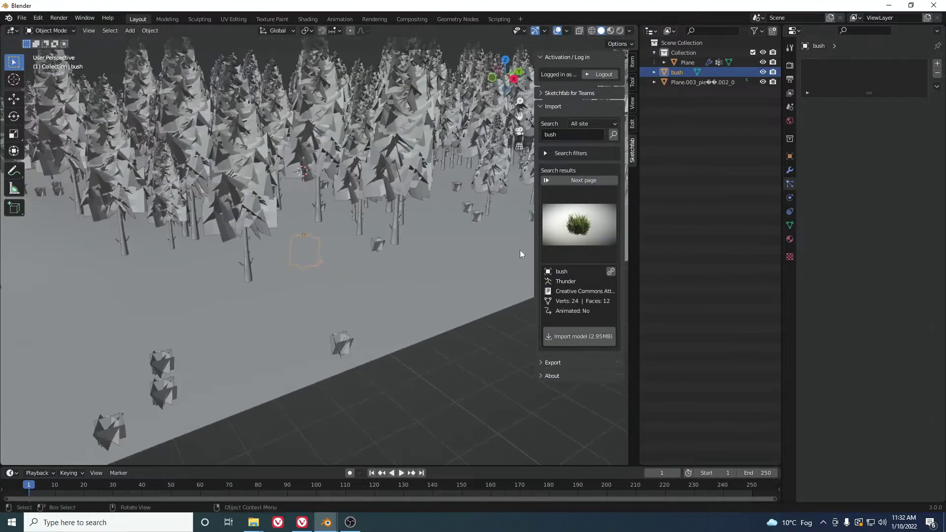
pyautogui.press('n')
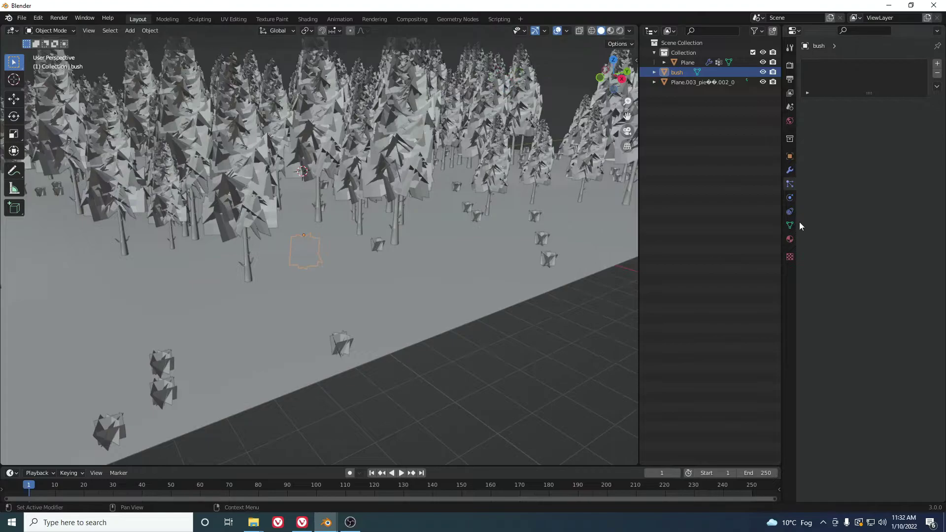
pyautogui.click(789, 225)
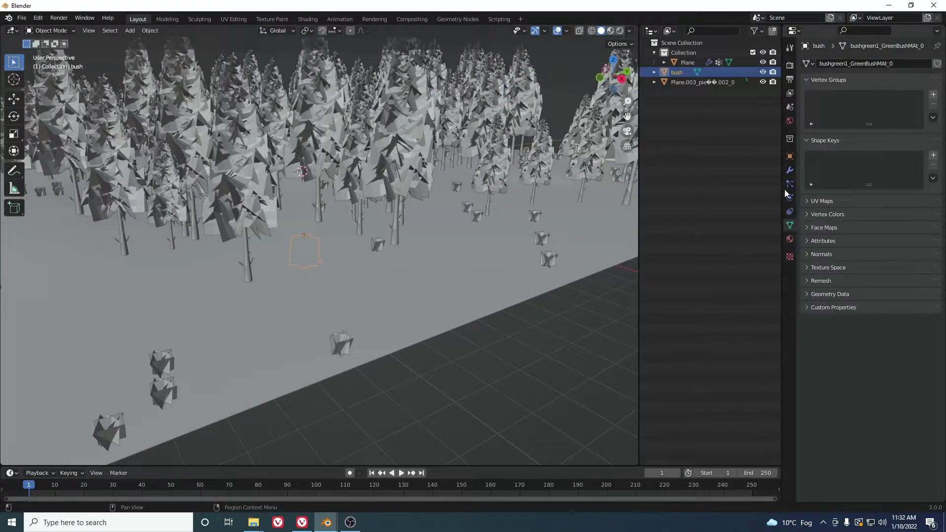
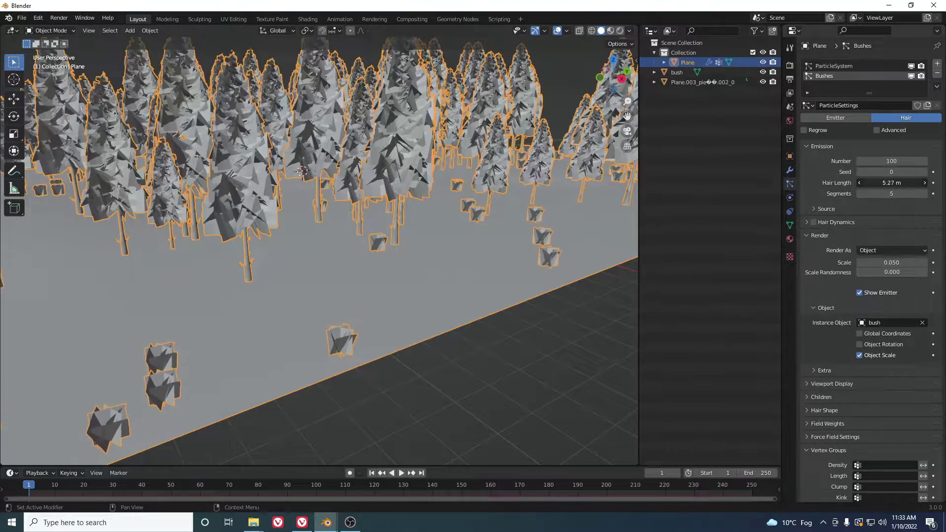
pyautogui.click(553, 365)
pyautogui.scroll(-5, 553, 365)
pyautogui.moveTo(419, 294); pyautogui.dragTo(351, 276, button='middle')
pyautogui.click(351, 276)
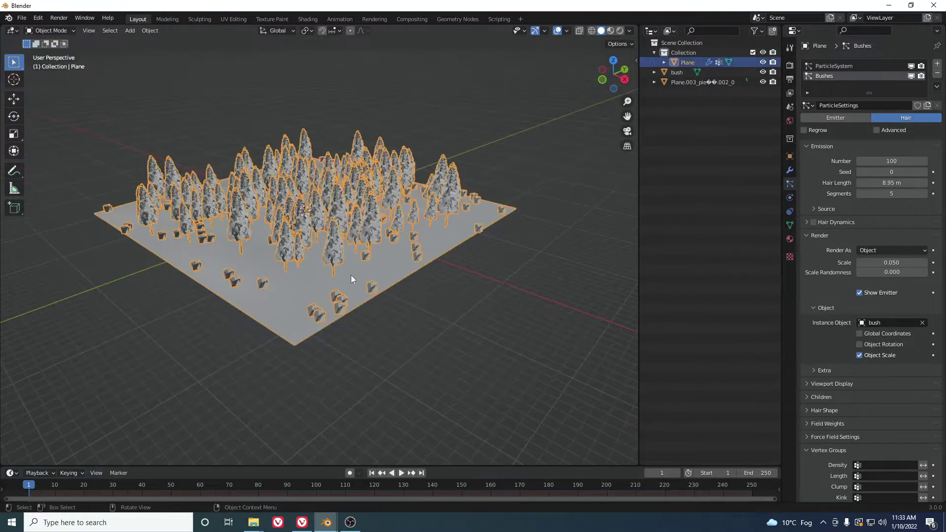
pyautogui.scroll(-4, 877, 345)
pyautogui.click(50, 31)
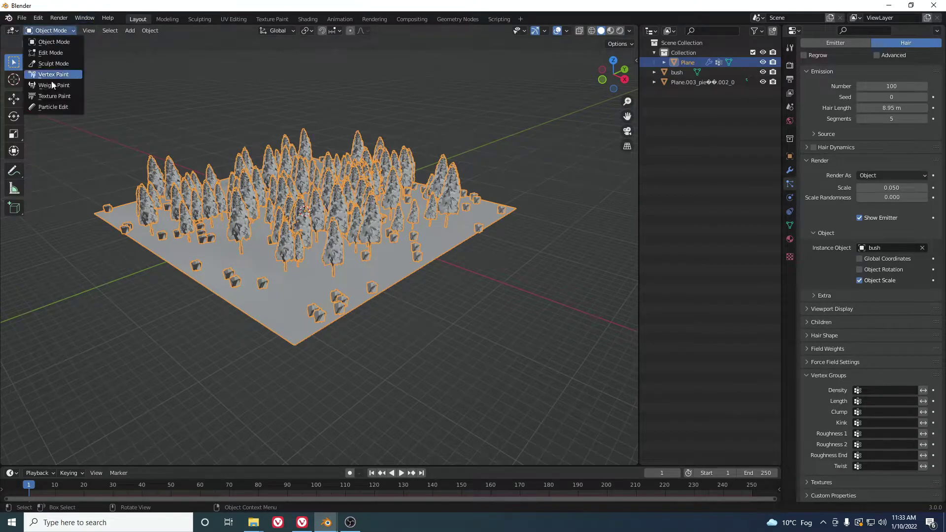
pyautogui.click(47, 84)
pyautogui.scroll(3, 325, 316)
pyautogui.moveTo(309, 317); pyautogui.dragTo(384, 291)
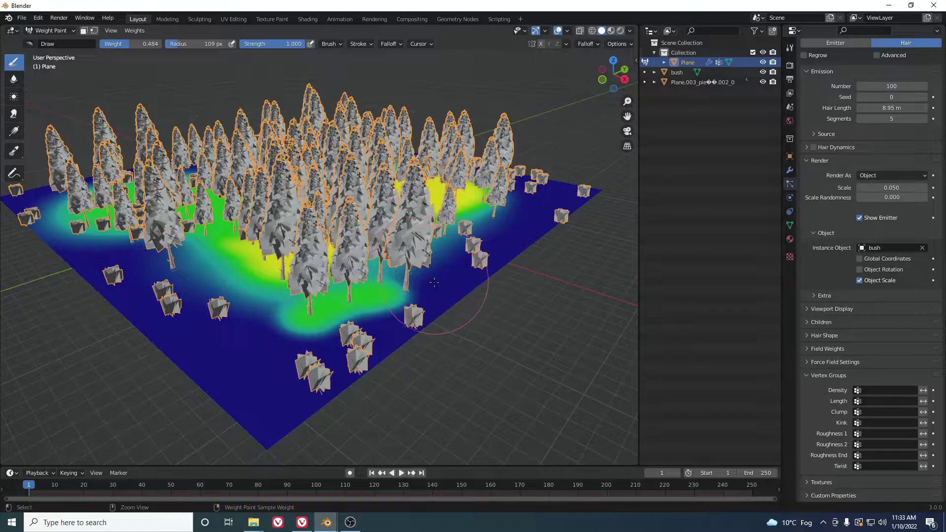
pyautogui.hotkey('ctrl', 'z')
pyautogui.hotkey('ctrl', 'z')
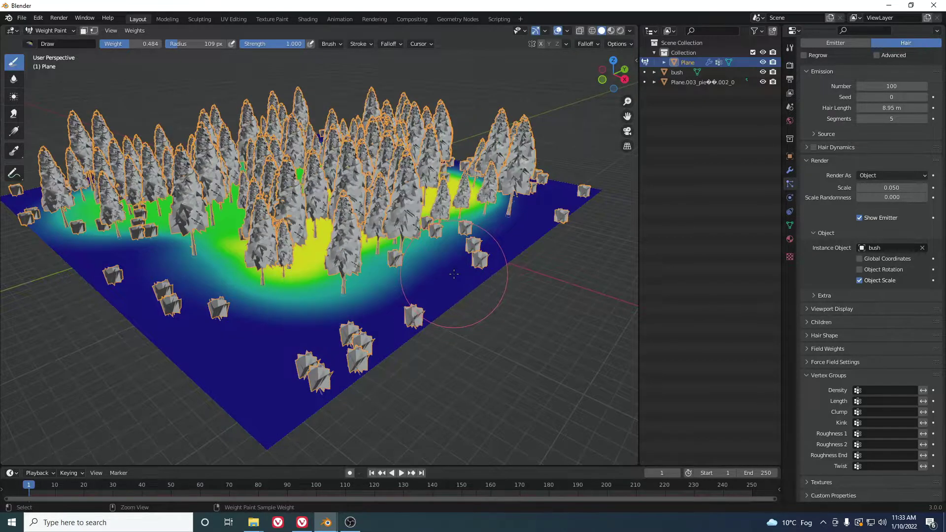
# Return to Object Mode, add a second vertex group to the ground plane and name it Bushees
pyautogui.click(790, 225)
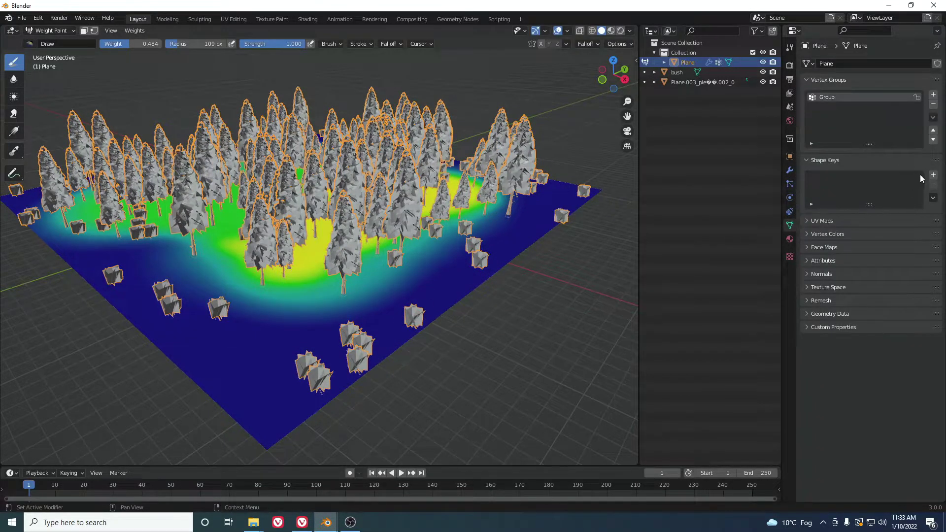
pyautogui.hotkey('ctrl', 'Tab')
pyautogui.click(934, 94)
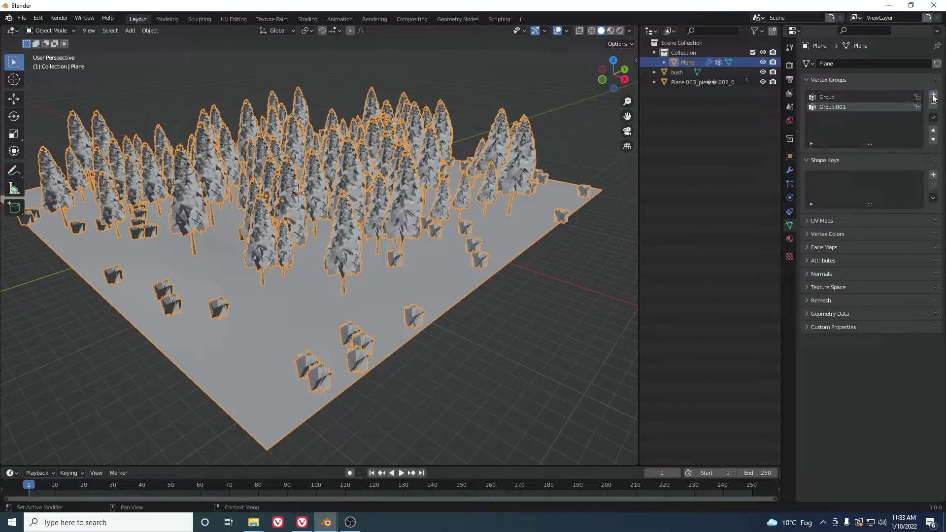
pyautogui.write('Bushees')
pyautogui.press('Return')
# Weight-paint scattered patches among the trees into the Bushees group at weight 0.484, and return to Object Mode
pyautogui.click(49, 30)
pyautogui.click(46, 85)
pyautogui.moveTo(277, 278)
pyautogui.mouseDown()
pyautogui.moveTo(446, 249)
pyautogui.moveTo(517, 212)
pyautogui.mouseUp()
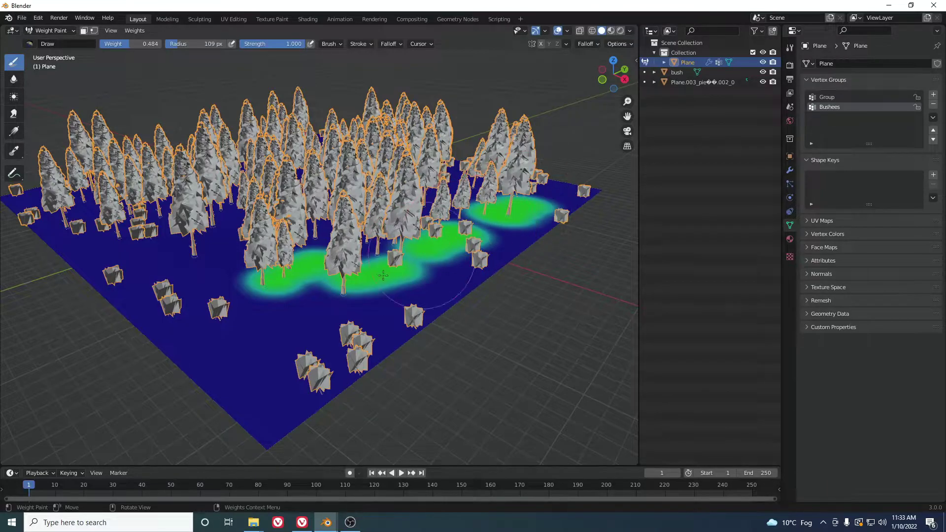
pyautogui.moveTo(337, 316); pyautogui.dragTo(283, 331)
pyautogui.moveTo(358, 232); pyautogui.dragTo(427, 202)
pyautogui.moveTo(254, 229)
pyautogui.mouseDown()
pyautogui.moveTo(221, 257)
pyautogui.moveTo(377, 198)
pyautogui.mouseUp()
pyautogui.scroll(3, 453, 185)
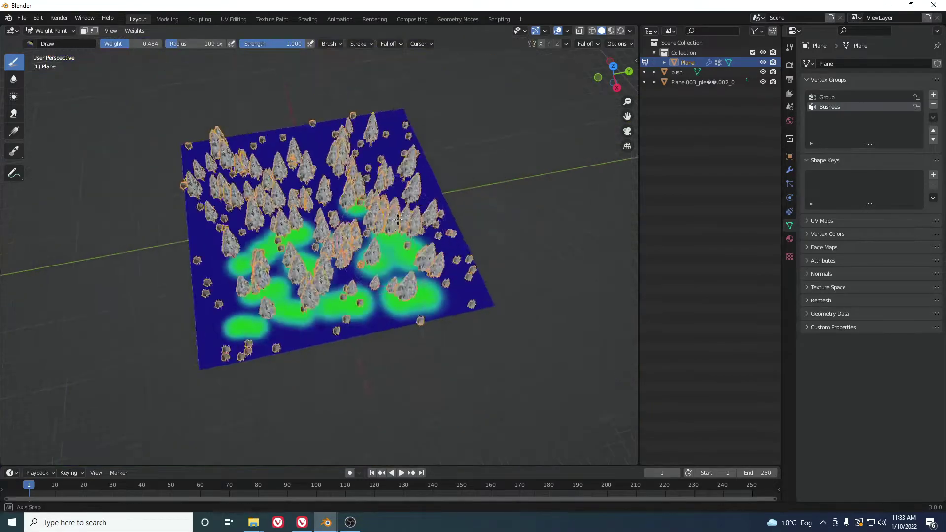
pyautogui.scroll(-5, 400, 201)
pyautogui.click(49, 31)
pyautogui.click(46, 38)
# Assign the Bushees vertex group as the Bushes particle system's density
pyautogui.click(790, 184)
pyautogui.scroll(-5, 865, 391)
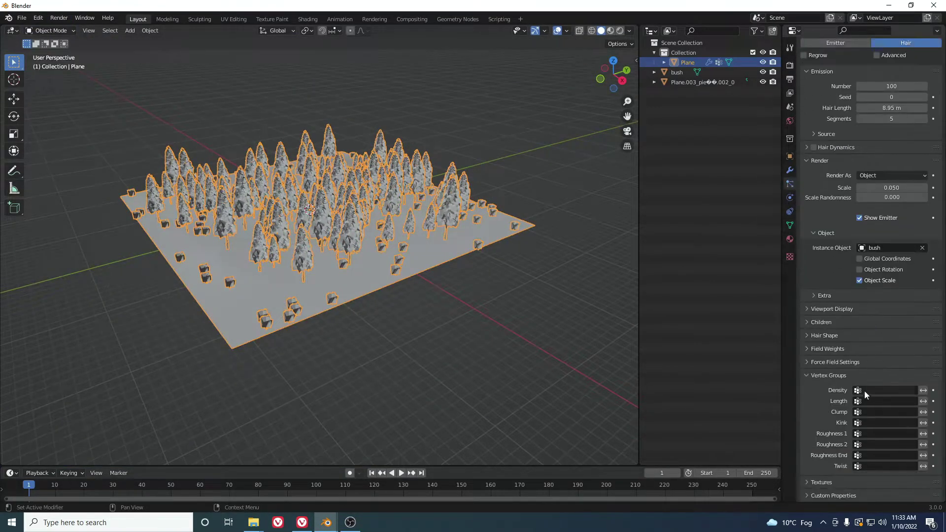
pyautogui.click(870, 391)
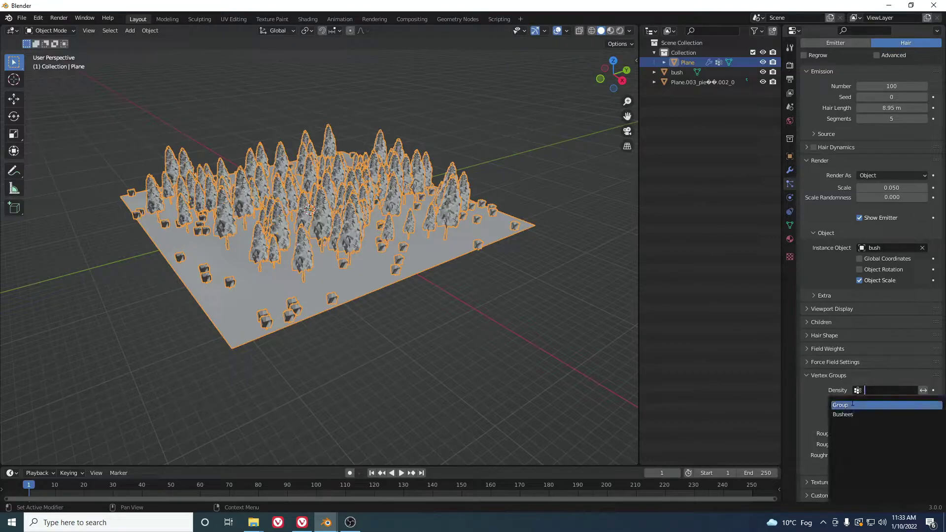
pyautogui.click(856, 415)
pyautogui.click(394, 331)
pyautogui.scroll(6, 383, 313)
pyautogui.moveTo(371, 279); pyautogui.dragTo(433, 239, button='middle')
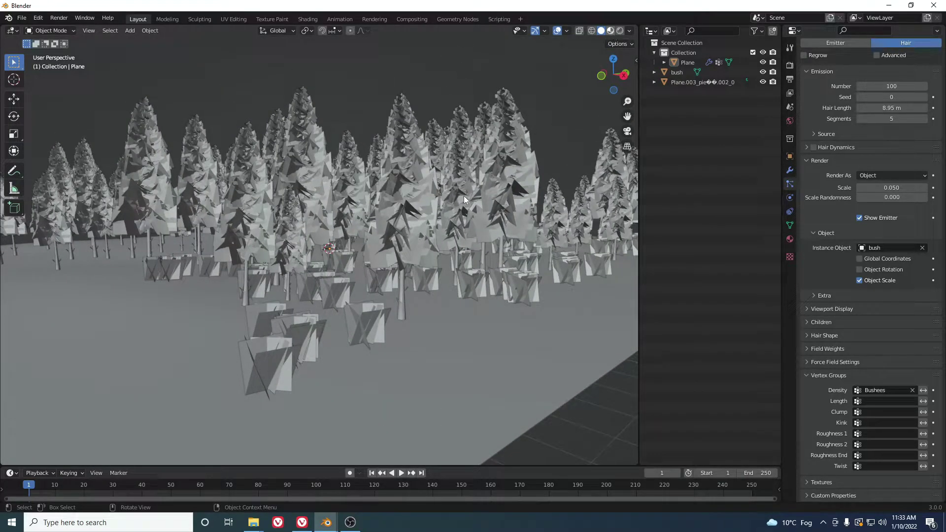
# Show the scene in Material Preview shading and examine the trees, bushes and ground from several distances and angles
pyautogui.press('z')
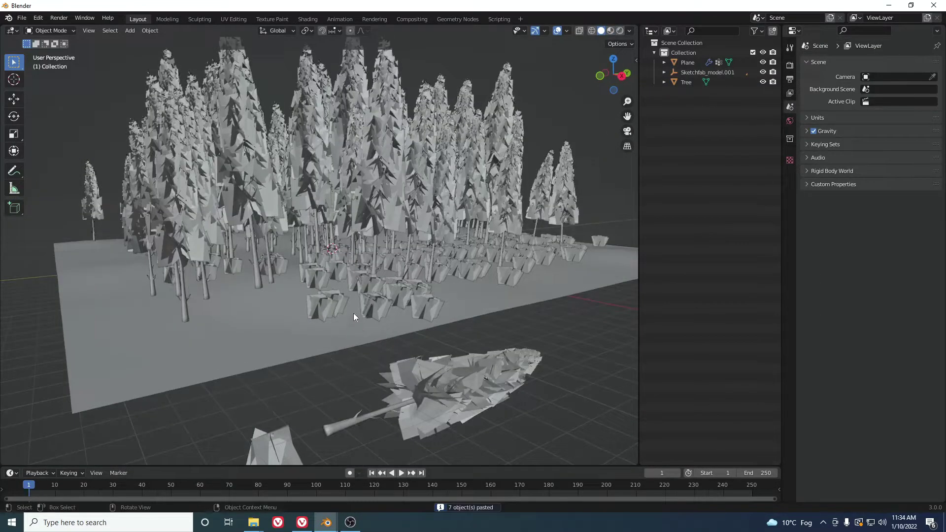
pyautogui.press('z')
pyautogui.press('2')
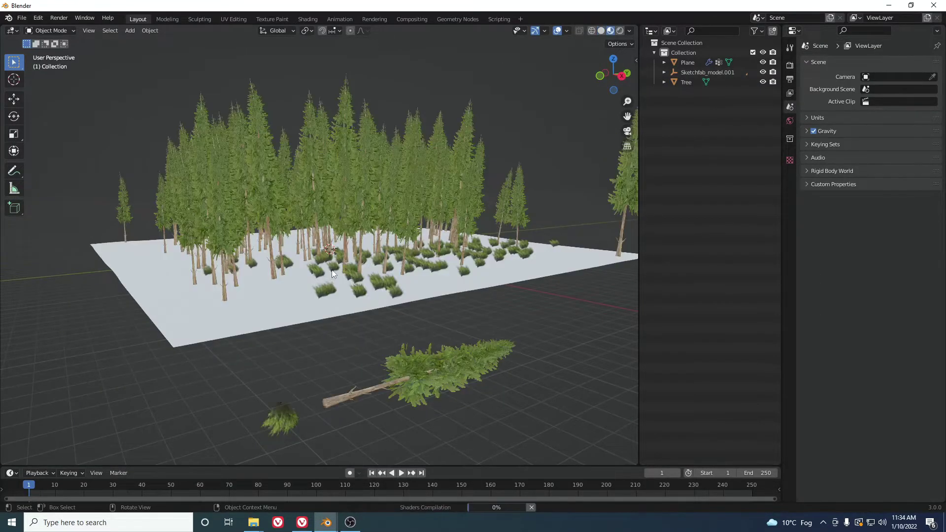
pyautogui.scroll(6, 365, 261)
pyautogui.scroll(-8, 362, 256)
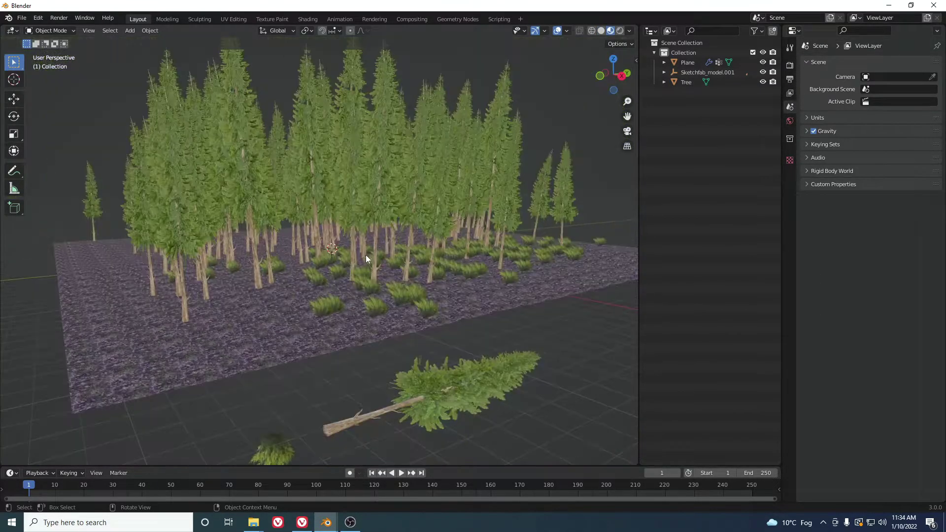
pyautogui.scroll(9, 365, 255)
pyautogui.scroll(-10, 375, 251)
pyautogui.moveTo(375, 252); pyautogui.dragTo(396, 262, button='middle')
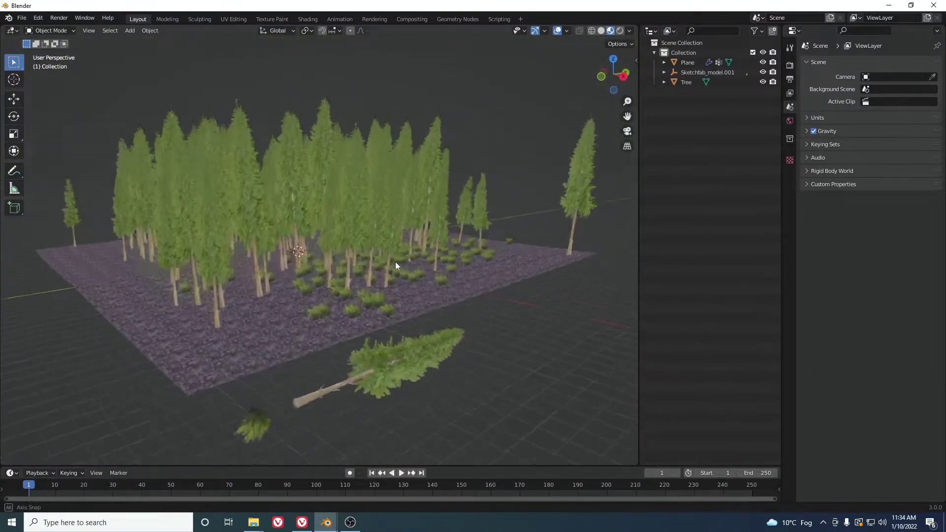
pyautogui.scroll(8, 390, 291)
pyautogui.scroll(-10, 404, 271)
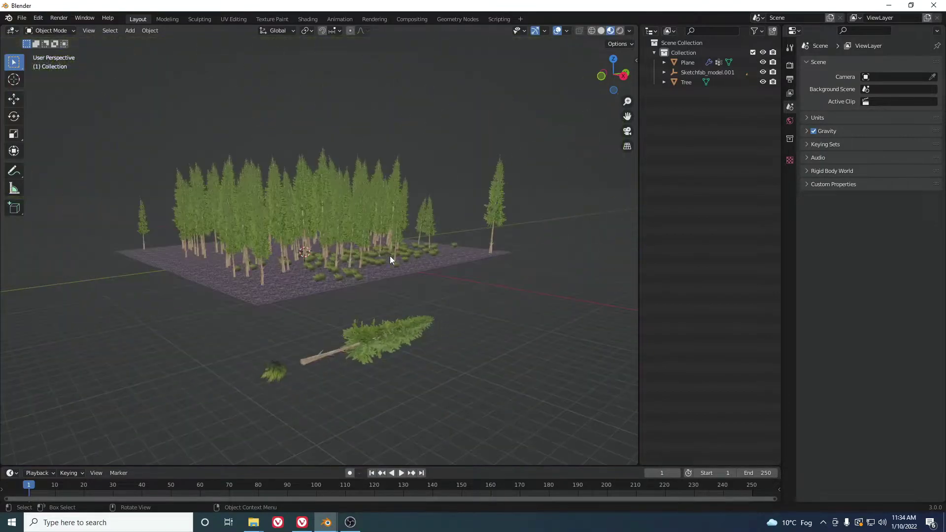
pyautogui.scroll(7, 389, 256)
pyautogui.moveTo(383, 289); pyautogui.dragTo(350, 235, button='middle')
pyautogui.scroll(-3, 395, 275)
pyautogui.scroll(4, 356, 247)
# Add a camera to the scene and align it to the current view of the forest
pyautogui.hotkey('shift', 'a')
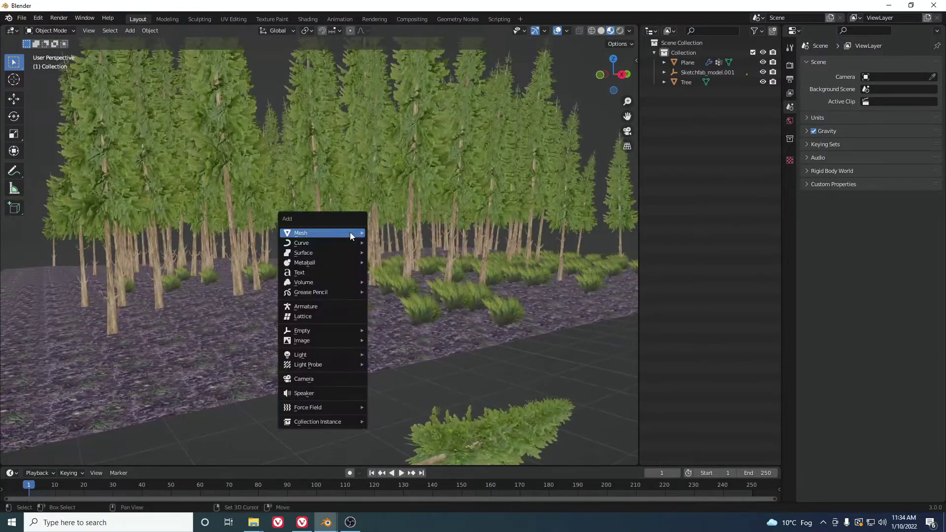
pyautogui.click(306, 380)
pyautogui.scroll(-6, 377, 265)
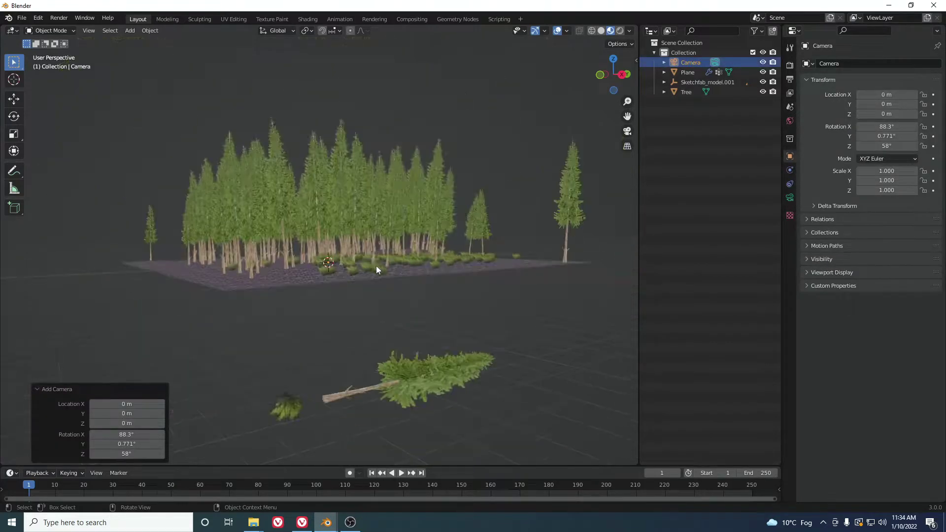
pyautogui.scroll(2, 372, 244)
pyautogui.press('ctrl+alt+KP_0')
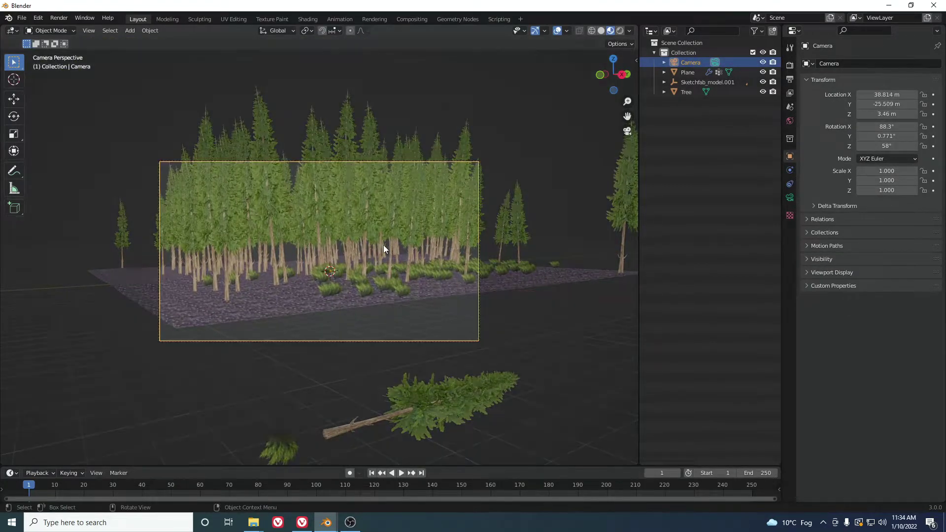
# Fly the camera backward and tilt it up to frame the tree line, at about X 40.4 m, Y -26.6 m, Z 3.3 m
pyautogui.hotkey('shift', '`')
pyautogui.press('s')
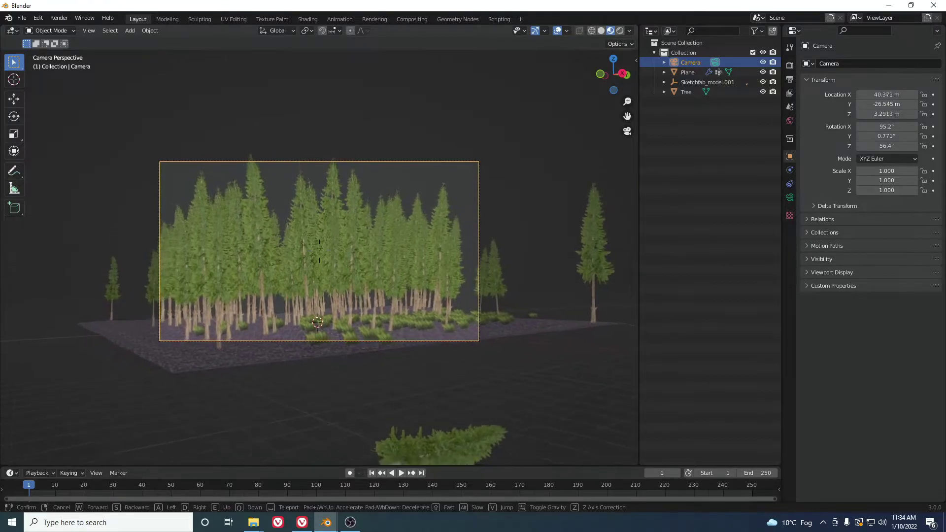
pyautogui.click(309, 270)
pyautogui.scroll(3, 308, 271)
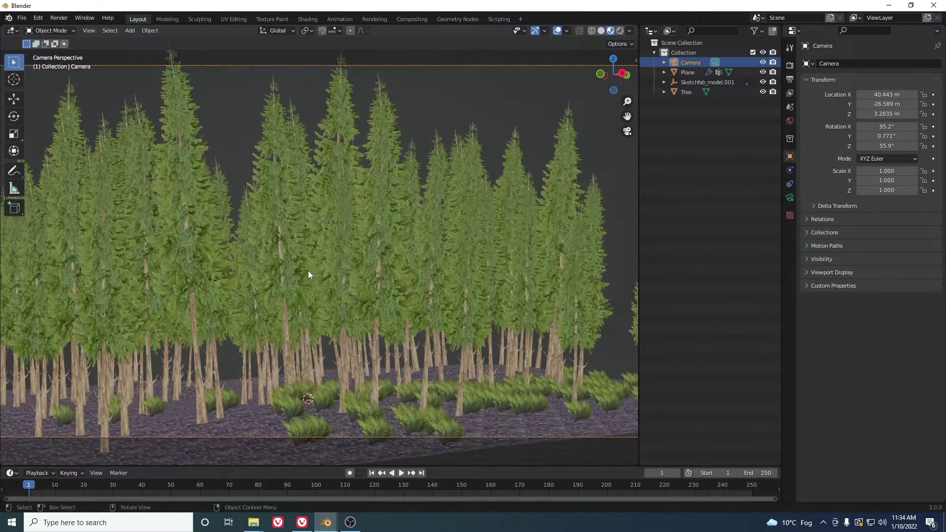
pyautogui.scroll(-4, 310, 269)
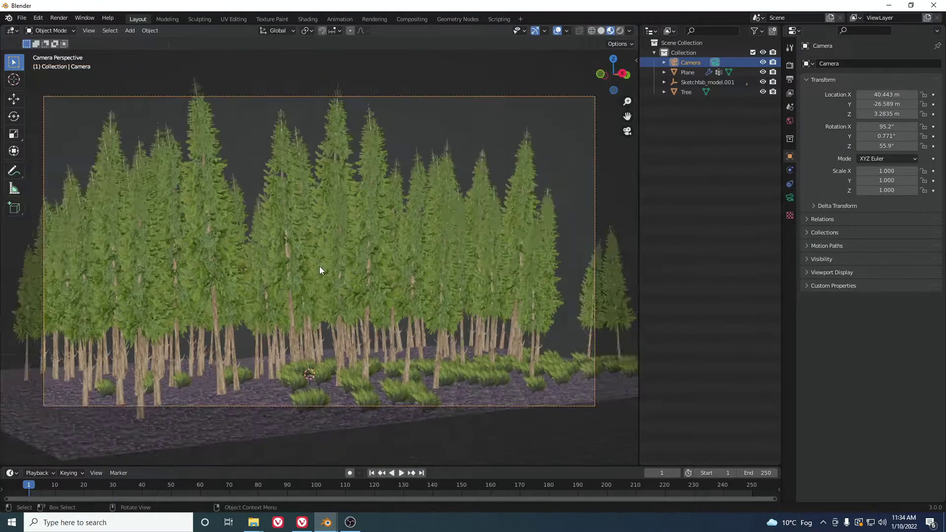
pyautogui.keyDown('shift'); pyautogui.moveTo(312, 263); pyautogui.dragTo(336, 262, button='middle'); pyautogui.keyUp('shift')
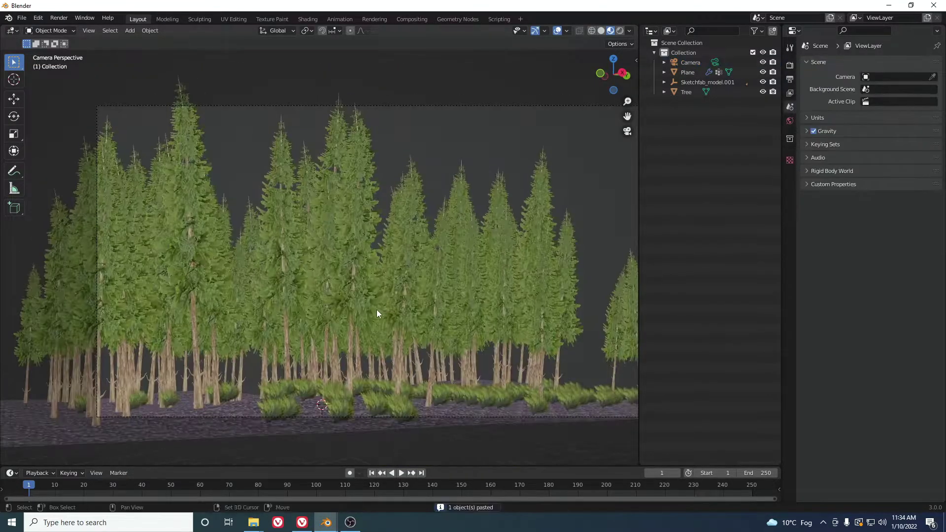
pyautogui.scroll(-1, 373, 297)
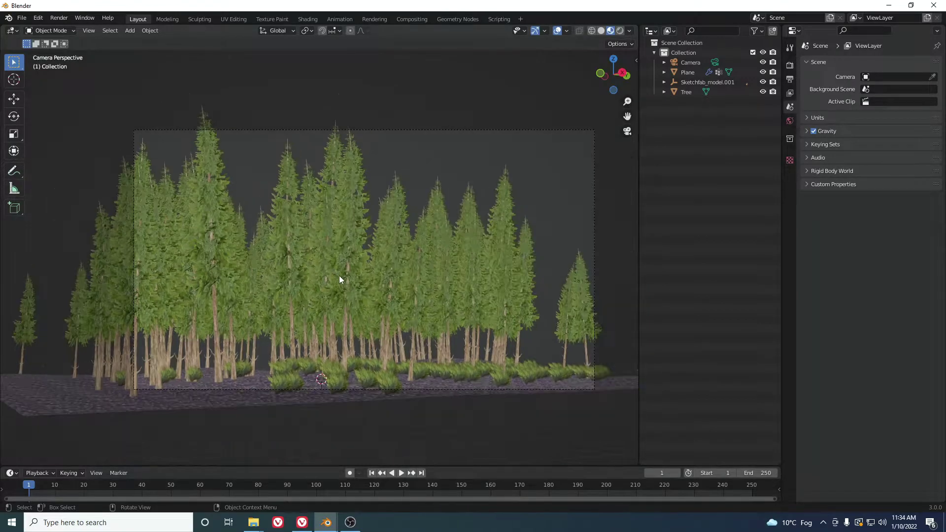
# Add a UV sphere and move it into the sky beside the tallest tree, by about X -1.0 m, Y -5.8 m, Z 15.5 m
pyautogui.scroll(-3, 361, 290)
pyautogui.scroll(3, 350, 292)
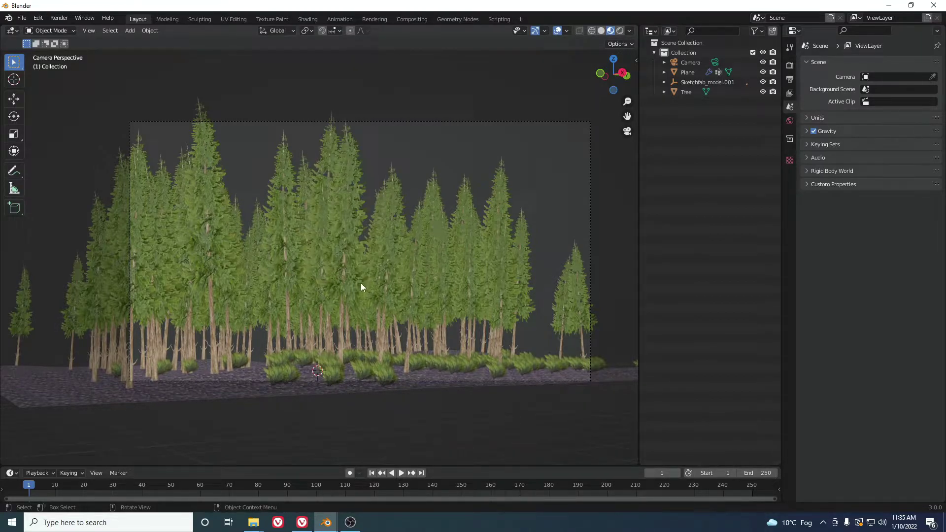
pyautogui.hotkey('shift', 'a')
pyautogui.moveTo(320, 139)
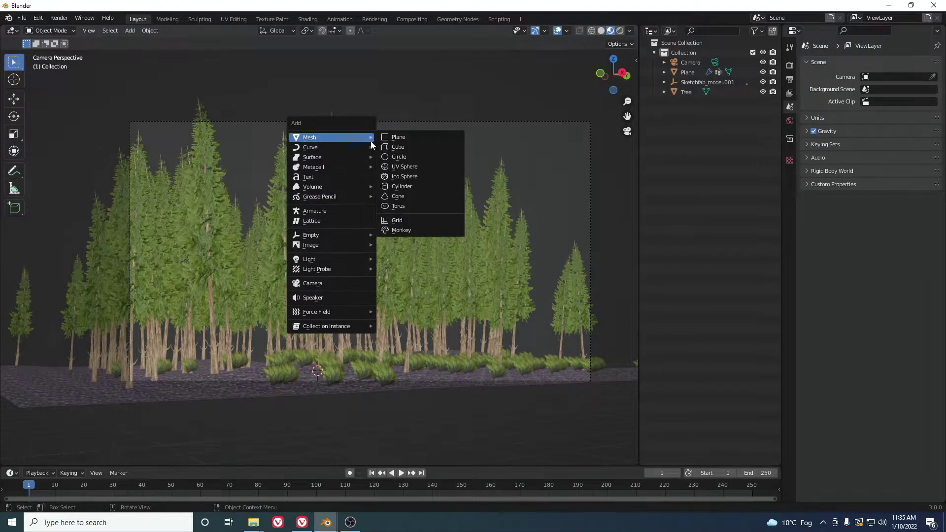
pyautogui.click(404, 166)
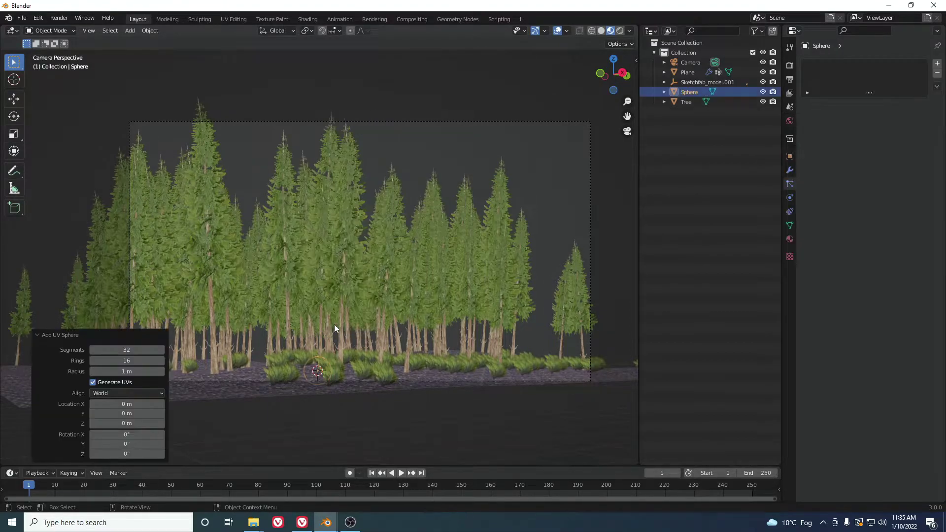
pyautogui.press('g')
pyautogui.click(256, 157)
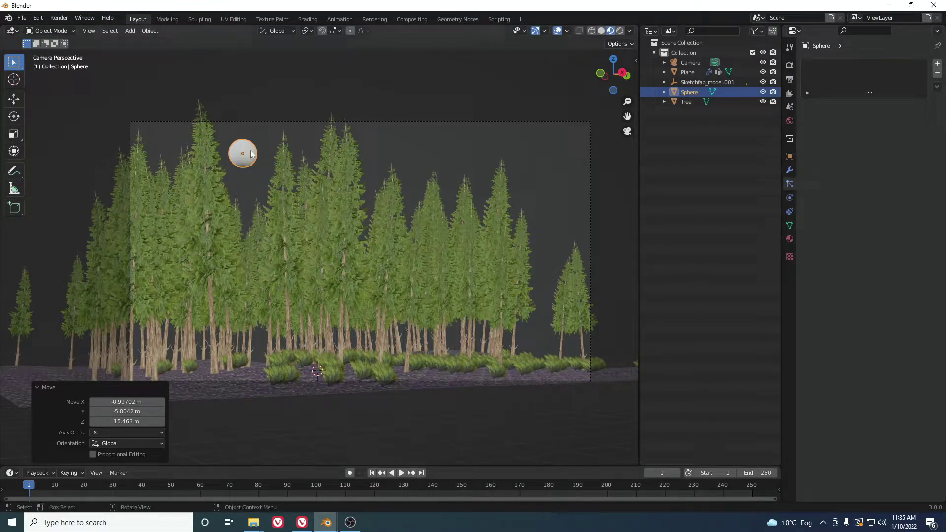
# Reposition the sphere so that it sits partly behind the upper part of the tallest tree in the camera view
pyautogui.press('g')
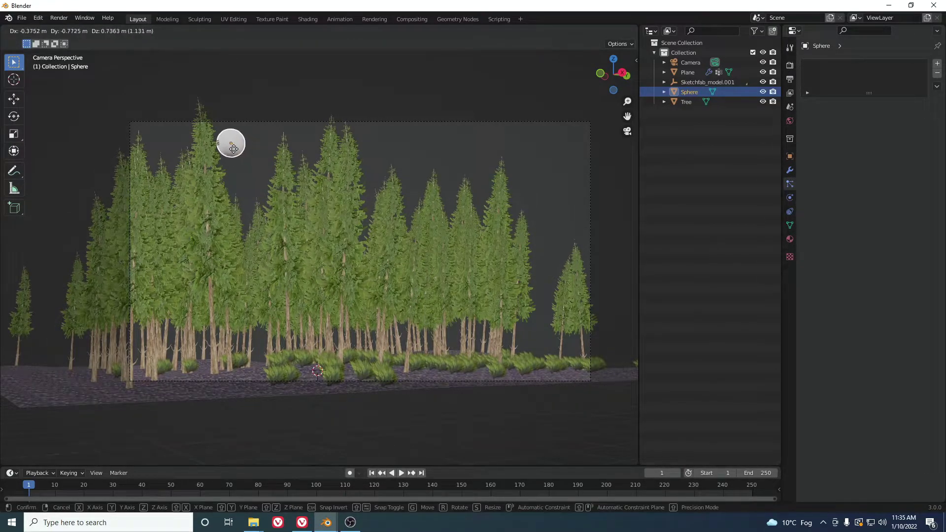
pyautogui.click(230, 143)
pyautogui.rightClick(231, 142)
pyautogui.click(231, 139)
pyautogui.moveTo(231, 143); pyautogui.dragTo(302, 251, button='middle')
pyautogui.scroll(1, 319, 266)
pyautogui.press('g')
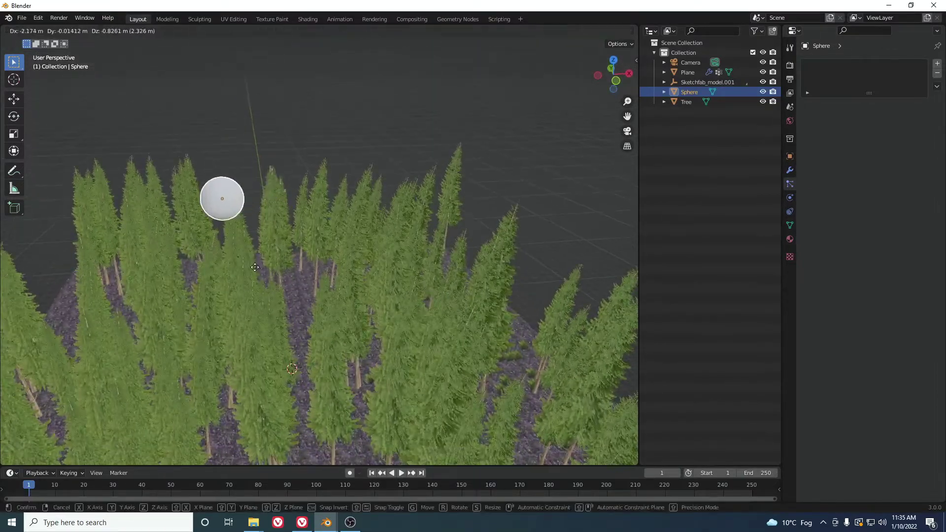
pyautogui.click(255, 269)
pyautogui.press('KP_0')
pyautogui.scroll(4, 255, 267)
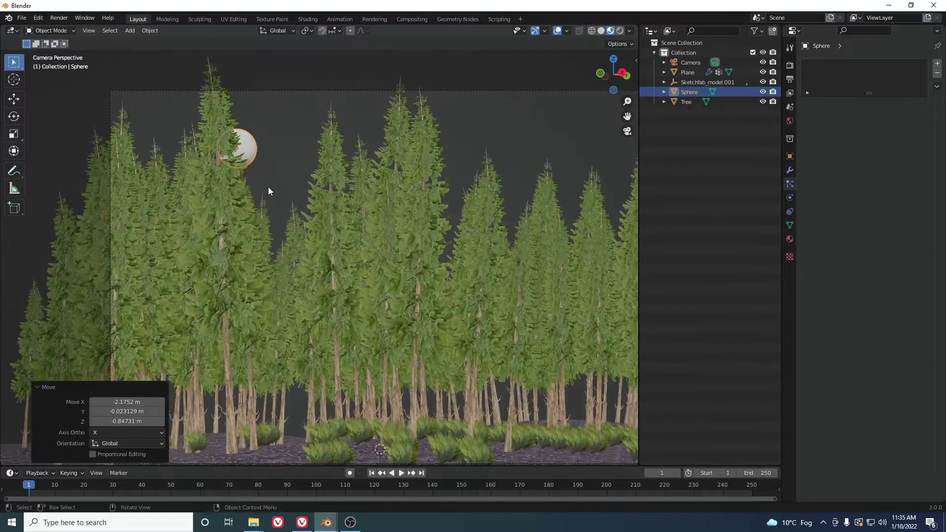
pyautogui.press('g')
pyautogui.click(270, 167)
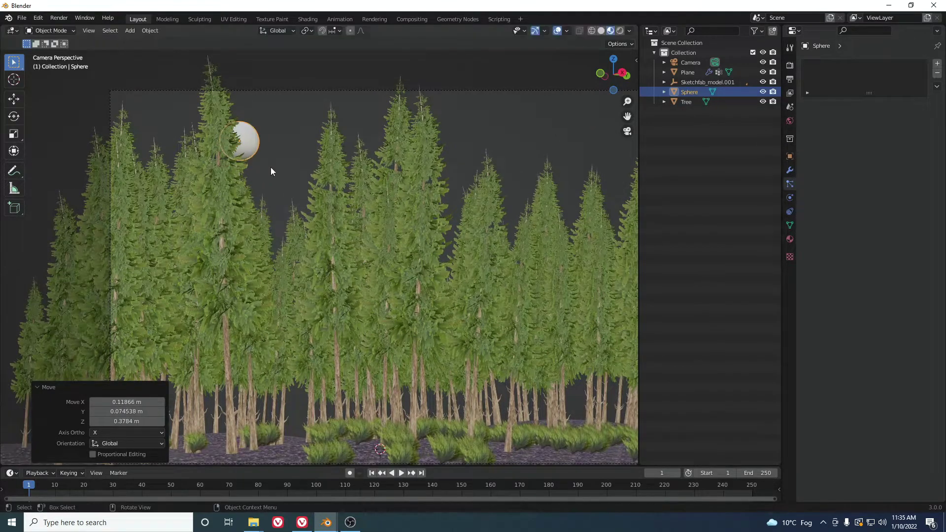
# In the Shading workspace, give the sphere a new material named moon with Emission as its surface shader
pyautogui.keyDown('shift'); pyautogui.moveTo(270, 167); pyautogui.dragTo(294, 143, button='middle'); pyautogui.keyUp('shift')
pyautogui.click(307, 19)
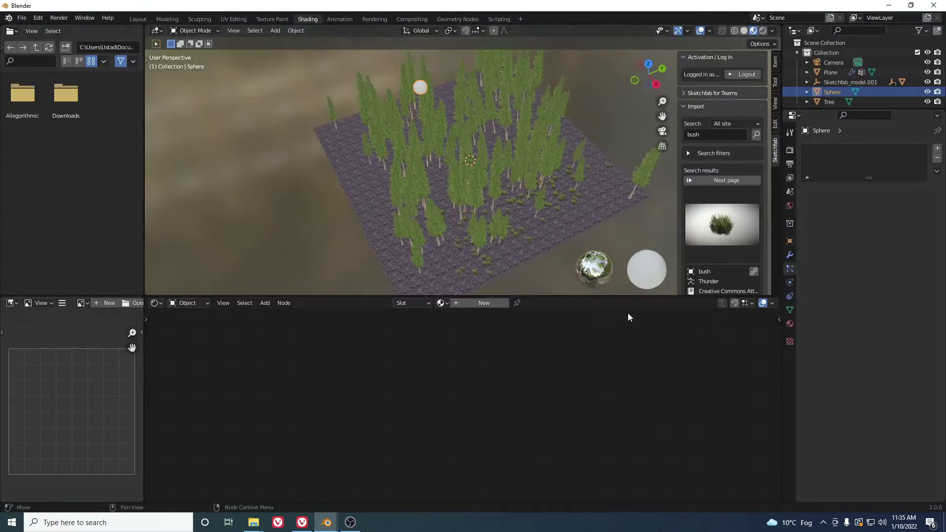
pyautogui.click(489, 302)
pyautogui.click(488, 302)
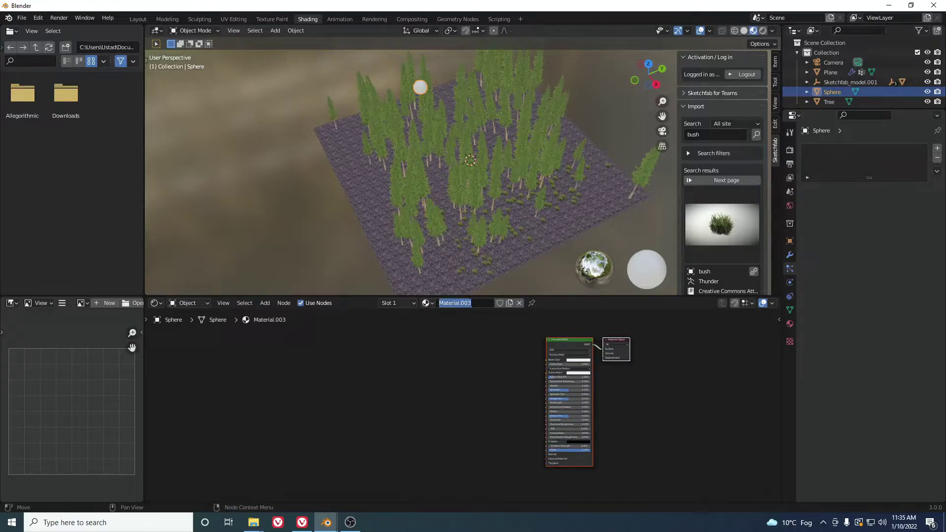
pyautogui.press('Return')
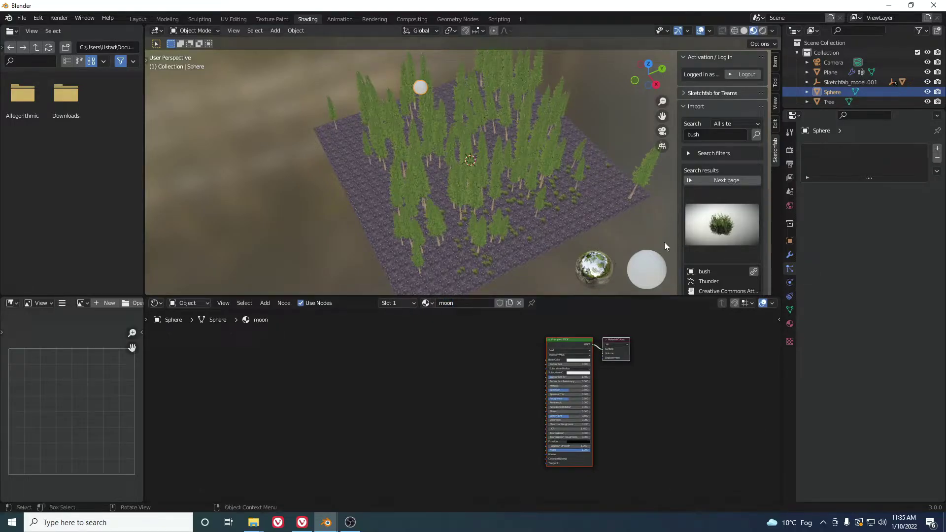
pyautogui.click(791, 323)
pyautogui.click(880, 253)
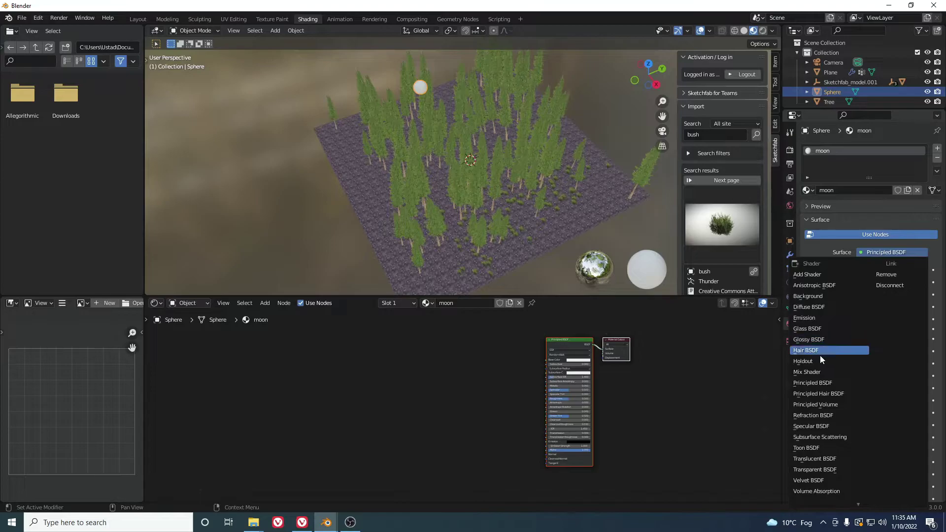
pyautogui.click(800, 319)
# Show the forest through the camera in Rendered shading and hide the viewport's sidebar
pyautogui.scroll(6, 499, 183)
pyautogui.moveTo(499, 182); pyautogui.dragTo(493, 138, button='middle')
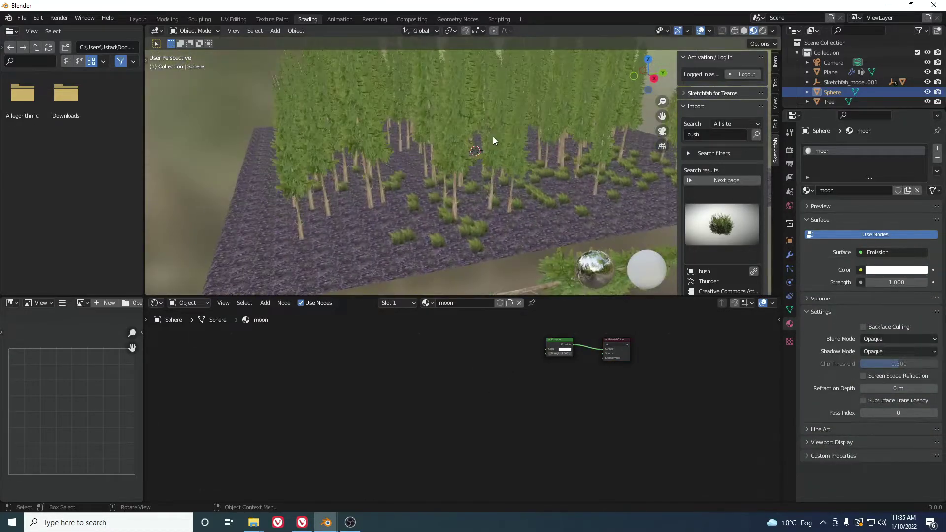
pyautogui.press('KP_0')
pyautogui.click(790, 150)
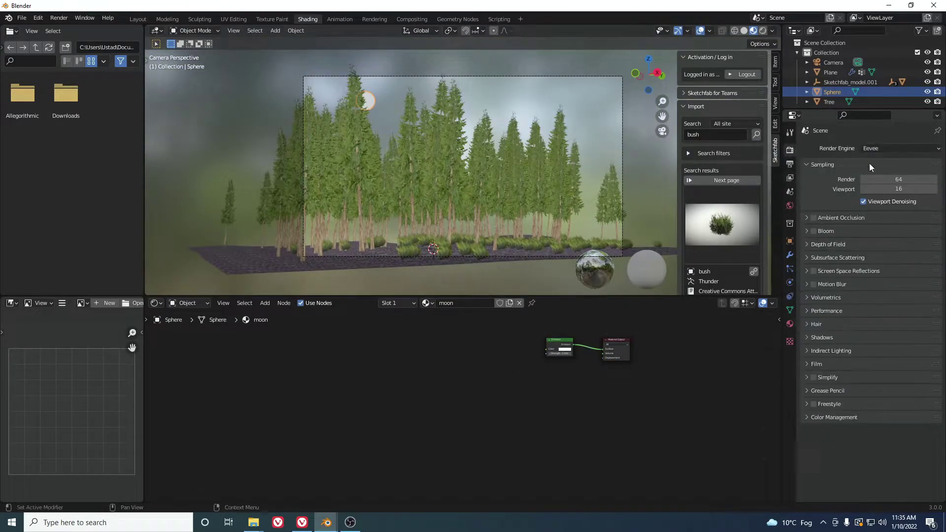
pyautogui.click(764, 32)
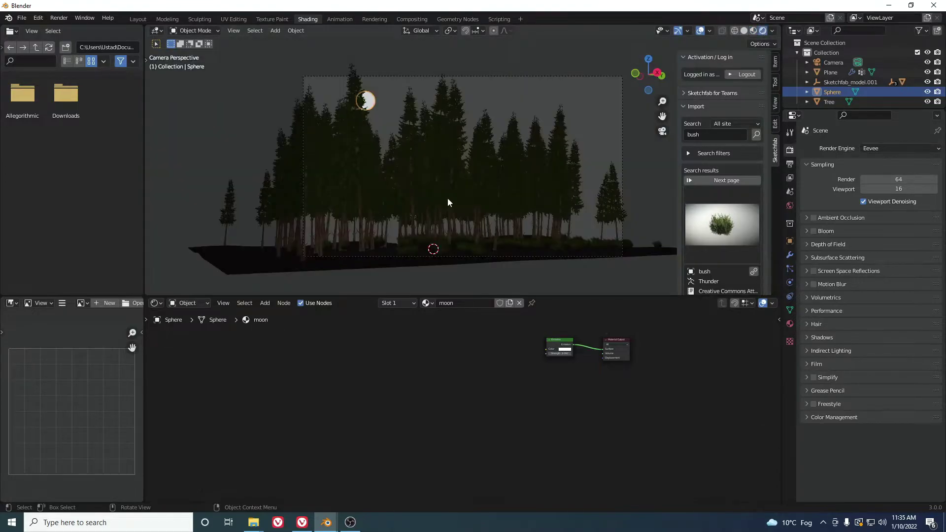
pyautogui.press('n')
# Set the emission strength of the moon material to 18
pyautogui.press('Home')
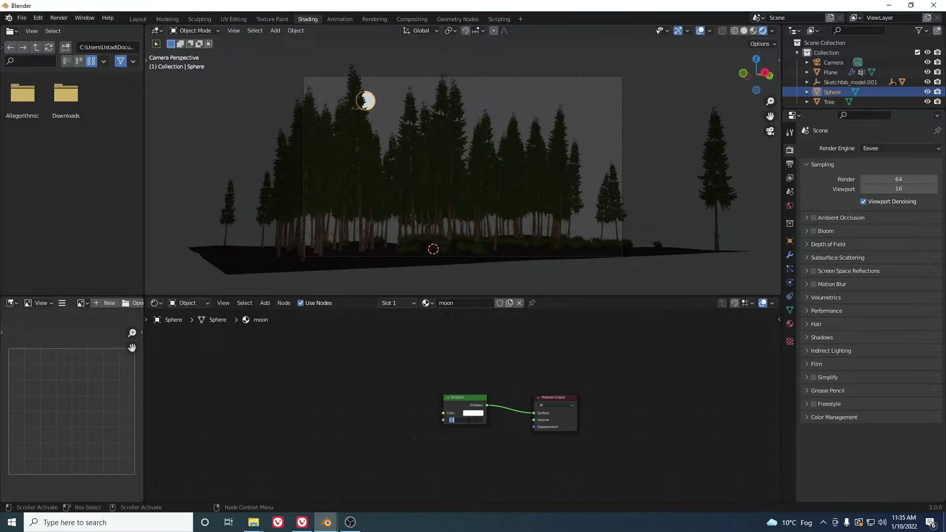
pyautogui.write('8')
pyautogui.press('Return')
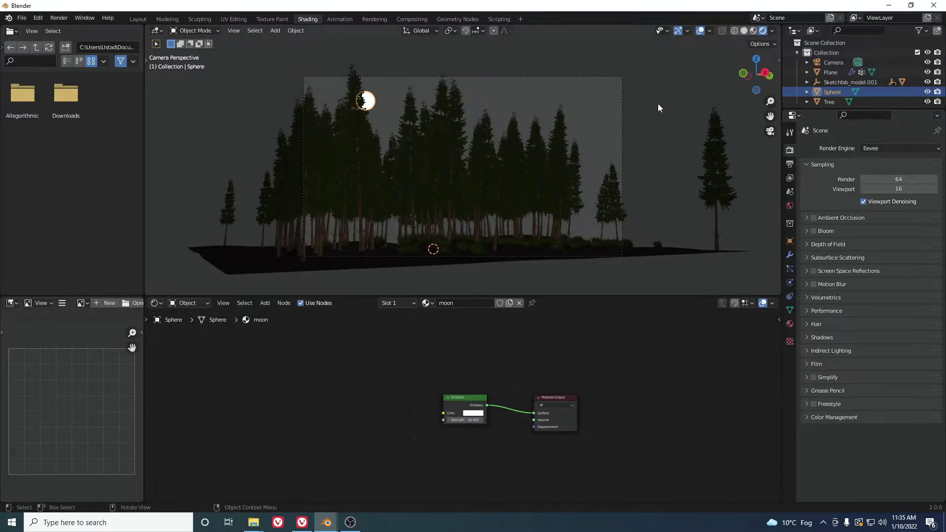
pyautogui.click(659, 108)
pyautogui.keyDown('shift'); pyautogui.moveTo(407, 104); pyautogui.dragTo(463, 129, button='middle'); pyautogui.keyUp('shift')
pyautogui.scroll(3, 444, 133)
pyautogui.keyDown('shift'); pyautogui.moveTo(408, 139); pyautogui.dragTo(435, 185, button='middle'); pyautogui.keyUp('shift')
pyautogui.click(416, 132)
pyautogui.scroll(-3, 414, 180)
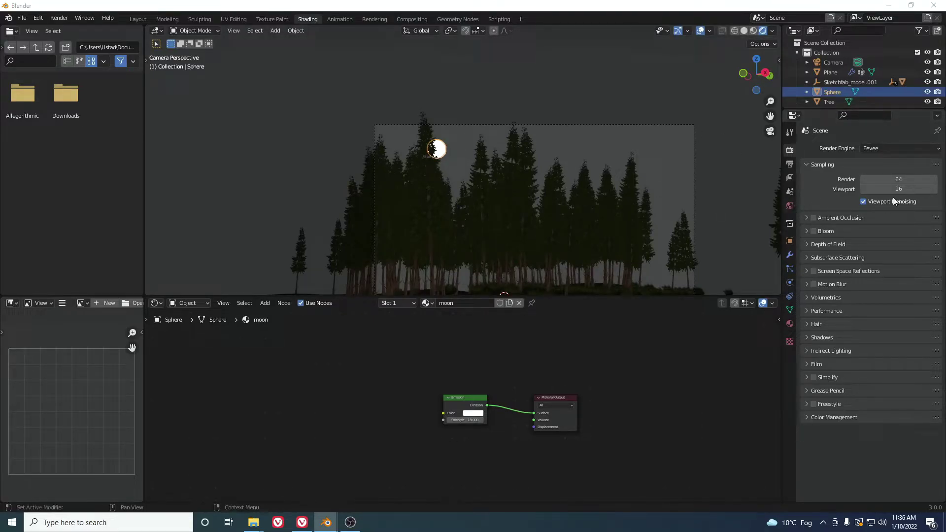
# Darken the world background to a near-black blue with hue 0.667, saturation 0.215 and value 0.002
pyautogui.click(791, 205)
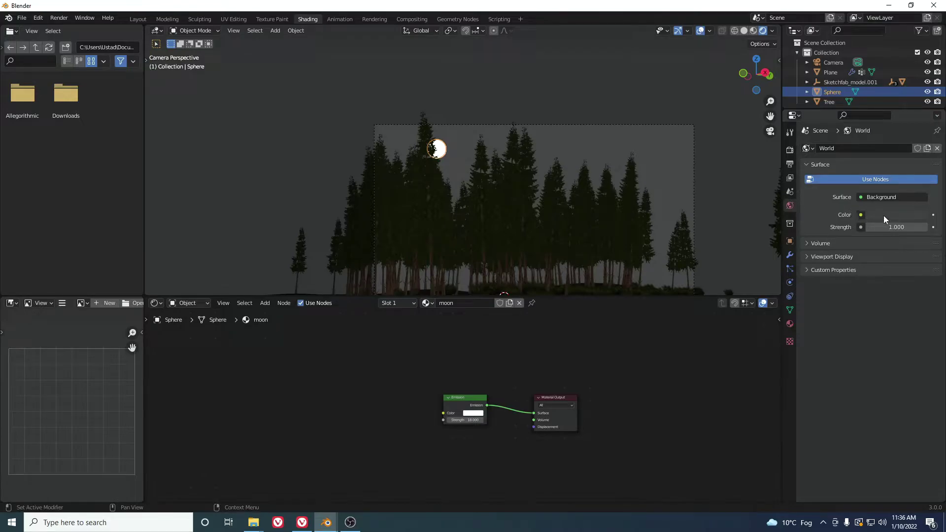
pyautogui.click(885, 217)
pyautogui.moveTo(920, 131); pyautogui.dragTo(920, 144)
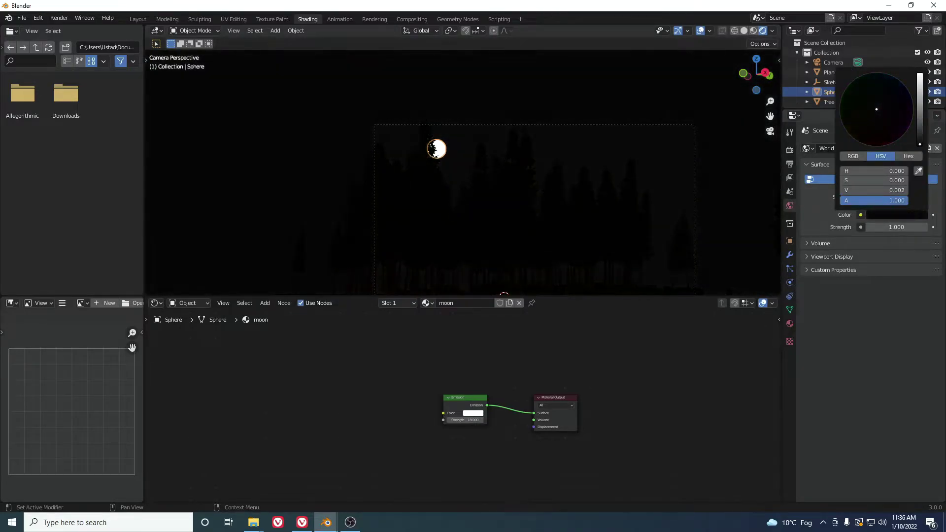
pyautogui.moveTo(877, 113); pyautogui.dragTo(881, 105)
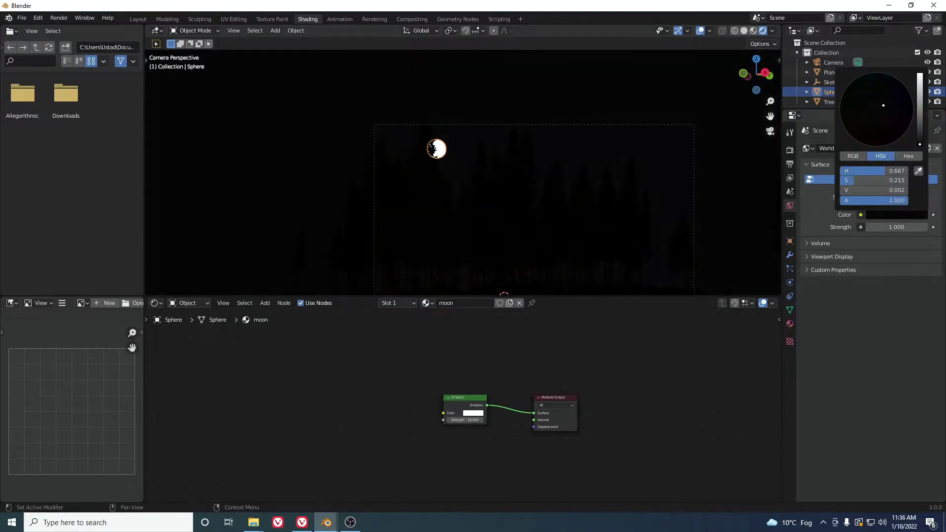
pyautogui.click(555, 91)
# Enlarge the 3D viewport over the node editor and show the scene in Solid shading
pyautogui.keyDown('shift'); pyautogui.moveTo(550, 238); pyautogui.dragTo(527, 207, button='middle'); pyautogui.keyUp('shift')
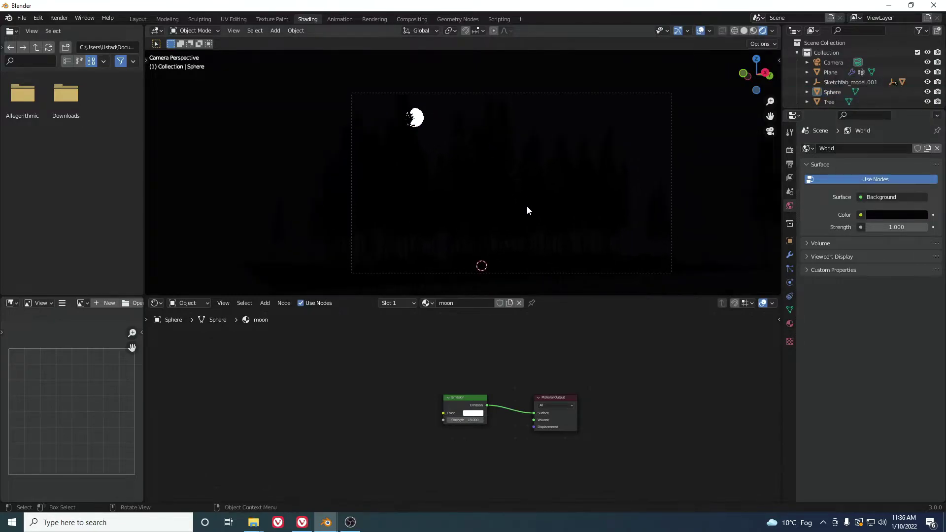
pyautogui.moveTo(569, 295); pyautogui.dragTo(569, 413)
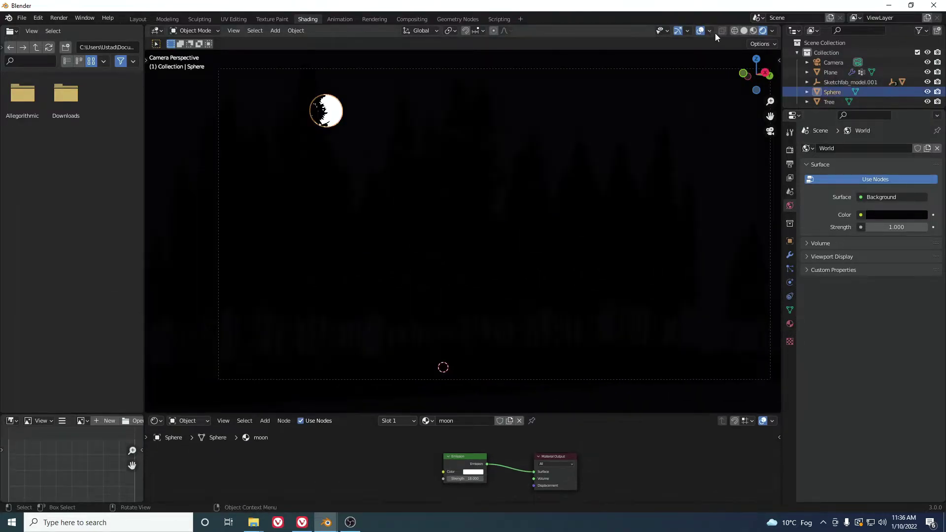
pyautogui.click(745, 31)
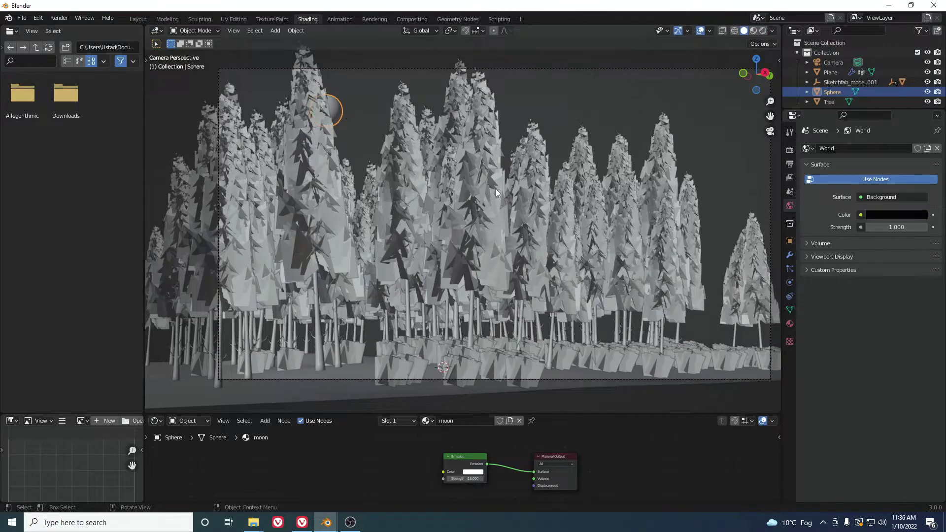
# Snap the 3D cursor to the moon sphere and add a Sun light there
pyautogui.hotkey('shift', 's')
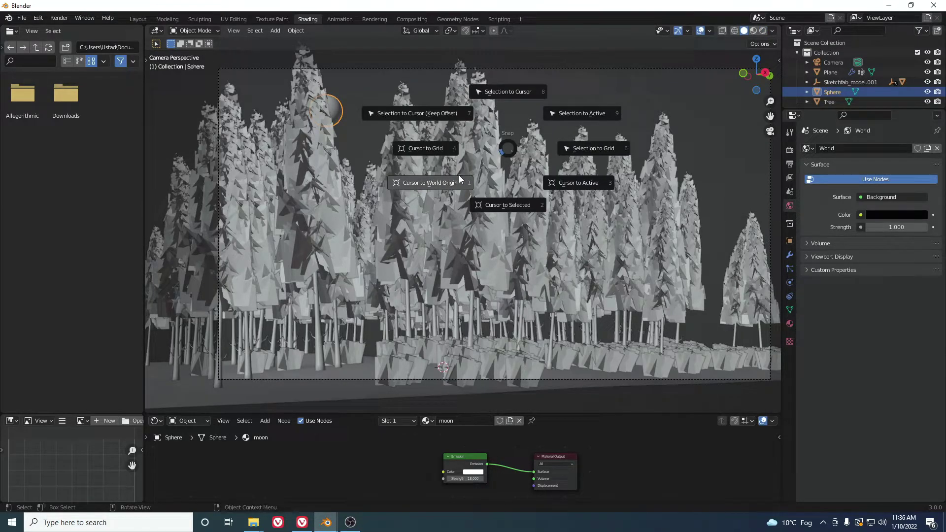
pyautogui.click(499, 205)
pyautogui.moveTo(499, 205); pyautogui.dragTo(376, 161, button='middle')
pyautogui.scroll(3, 310, 141)
pyautogui.hotkey('shift', 'a')
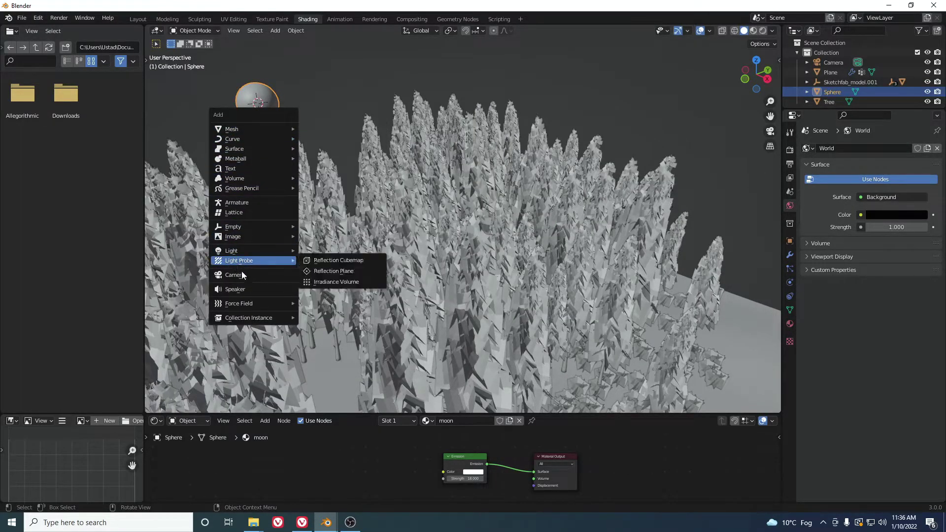
pyautogui.moveTo(262, 252)
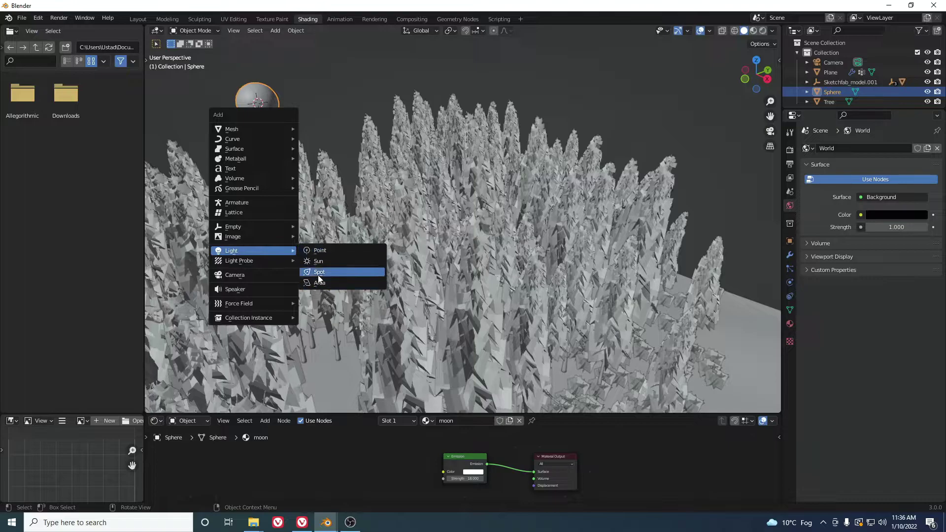
pyautogui.click(326, 261)
# Rotate the Sun light so that its direction line slants down across the forest
pyautogui.scroll(-5, 402, 200)
pyautogui.moveTo(401, 199); pyautogui.dragTo(490, 211, button='middle')
pyautogui.press('r')
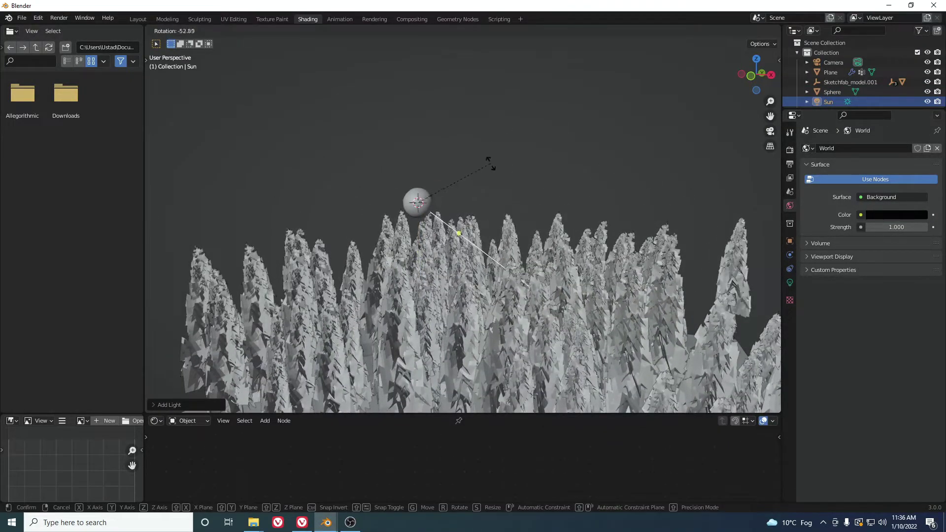
pyautogui.click(497, 173)
pyautogui.moveTo(500, 177)
pyautogui.mouseDown(button='middle')
pyautogui.moveTo(462, 189)
pyautogui.moveTo(504, 170)
pyautogui.mouseUp(button='middle')
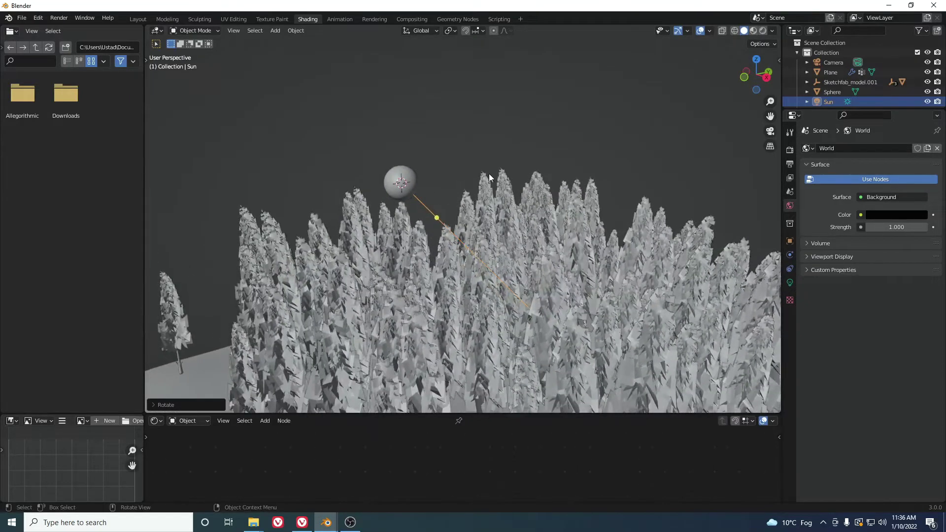
# Move the Sun light slightly away from the moon sphere's centre, to just outside its lower edge
pyautogui.scroll(3, 481, 191)
pyautogui.press('g')
pyautogui.click(490, 220)
pyautogui.scroll(2, 489, 219)
# Aim the Sun light from the moon down over the trees with two trackball rotations from different viewing angles
pyautogui.moveTo(489, 220); pyautogui.dragTo(549, 233, button='middle')
pyautogui.press('r')
pyautogui.press('r')
pyautogui.click(557, 225)
pyautogui.moveTo(483, 231); pyautogui.dragTo(475, 204, button='middle')
pyautogui.press('r')
pyautogui.press('r')
pyautogui.click(470, 209)
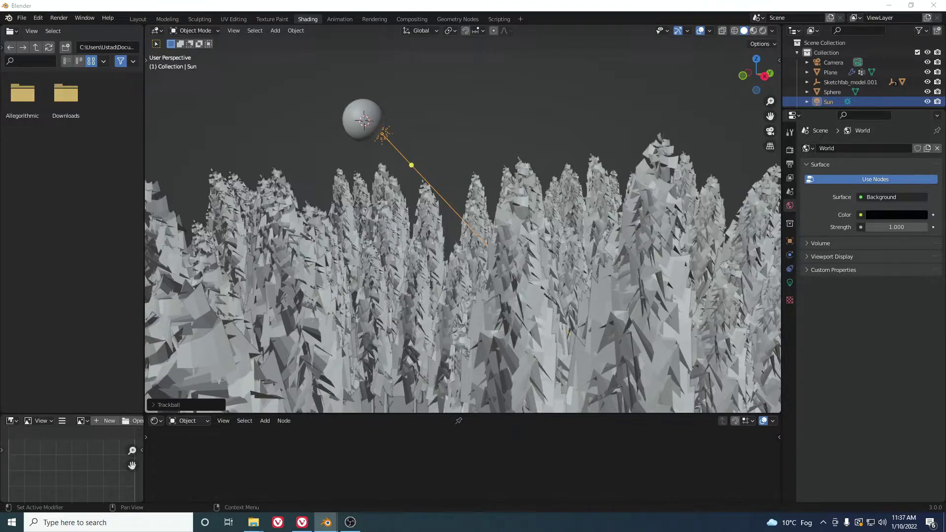
# Show the camera view in Rendered shading and trackball-rotate the Sun light by about 5.7° and -10.3°
pyautogui.moveTo(521, 84); pyautogui.dragTo(509, 108, button='middle')
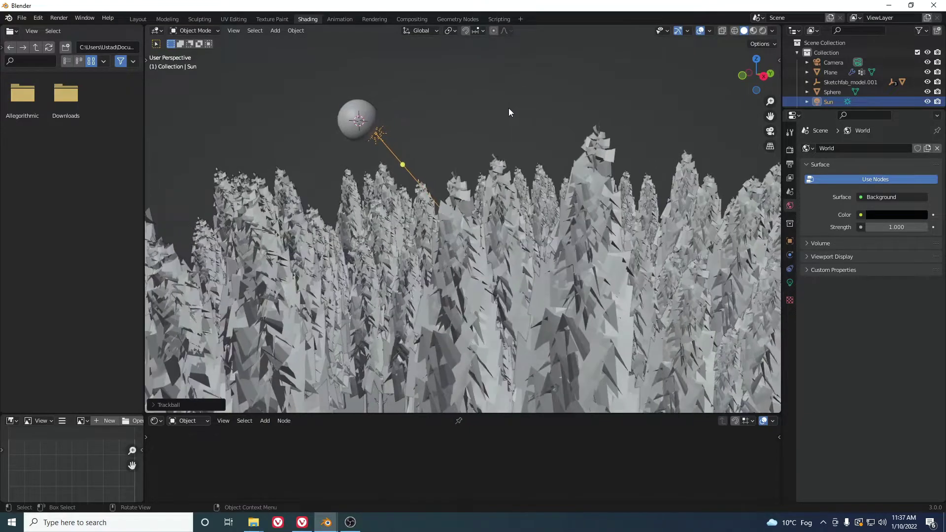
pyautogui.click(764, 31)
pyautogui.press('KP_0')
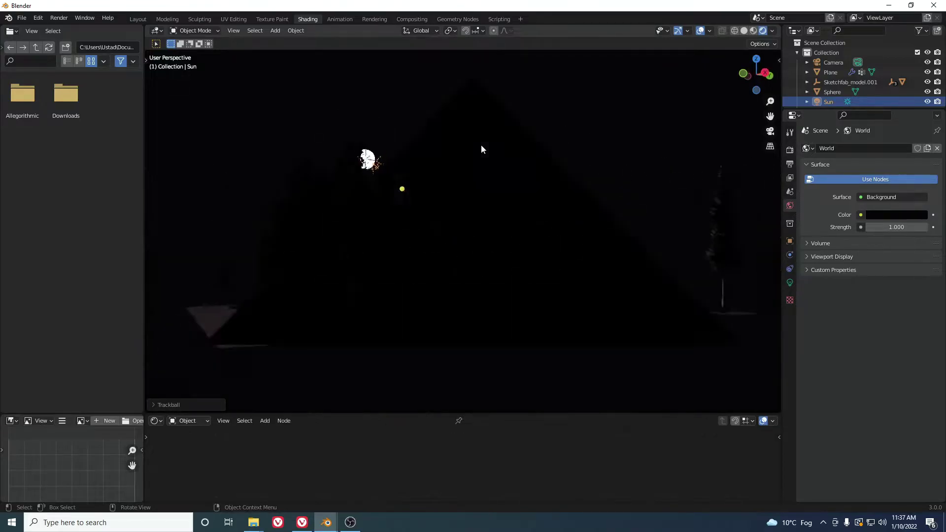
pyautogui.press('r')
pyautogui.press('r')
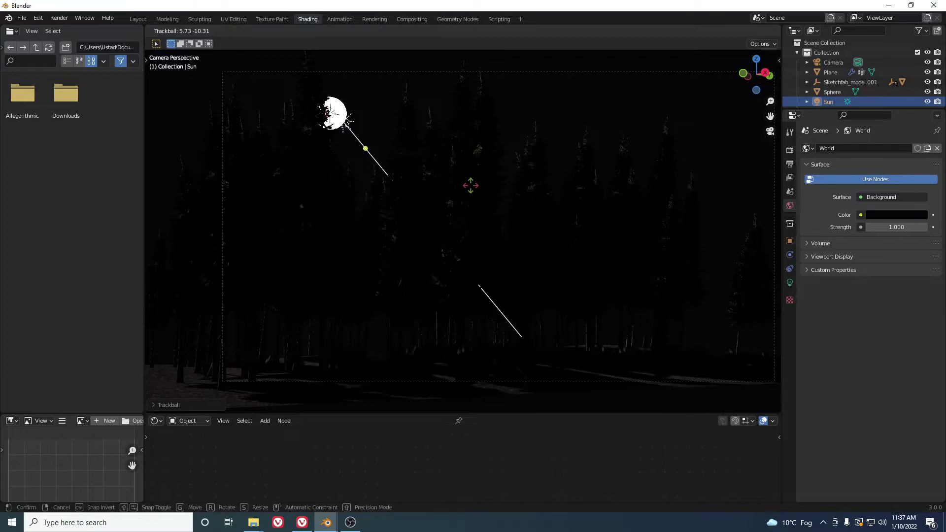
pyautogui.click(469, 183)
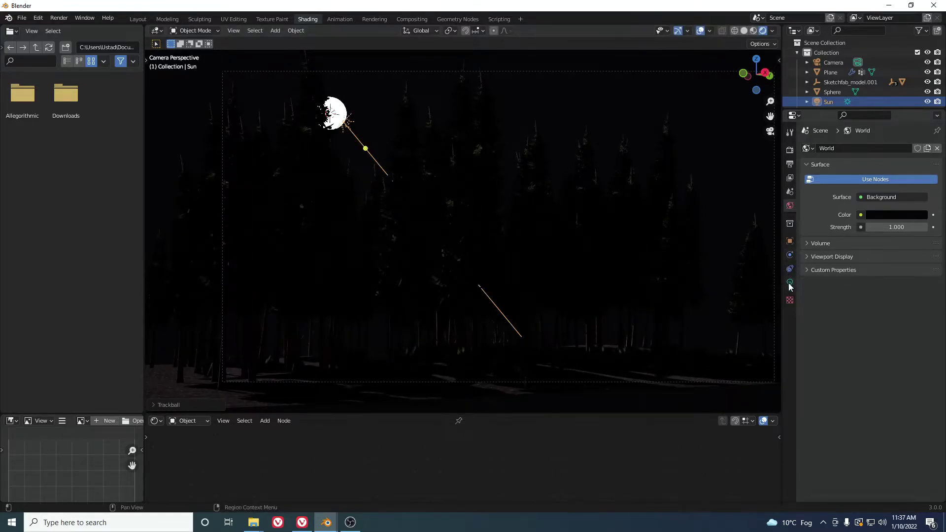
# Set the Sun light's strength to 5
pyautogui.click(790, 284)
pyautogui.click(886, 214)
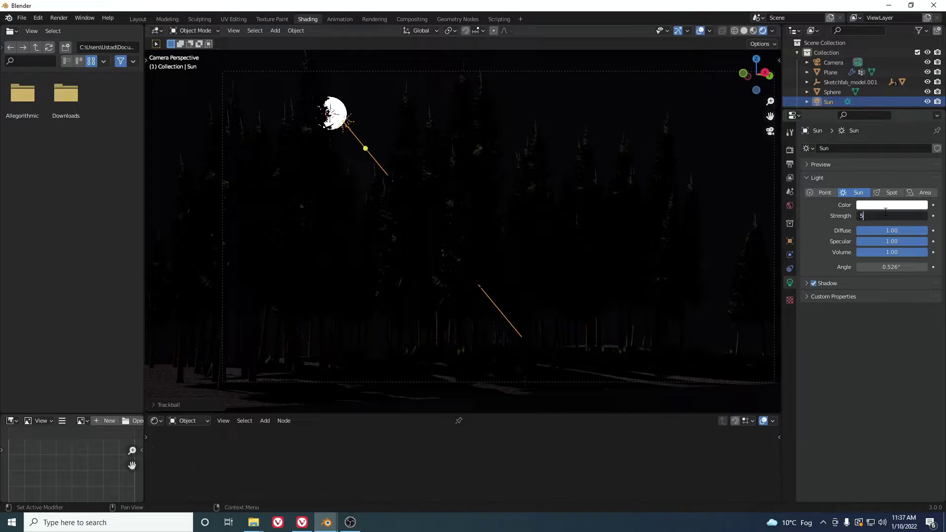
pyautogui.write('5')
pyautogui.press('Return')
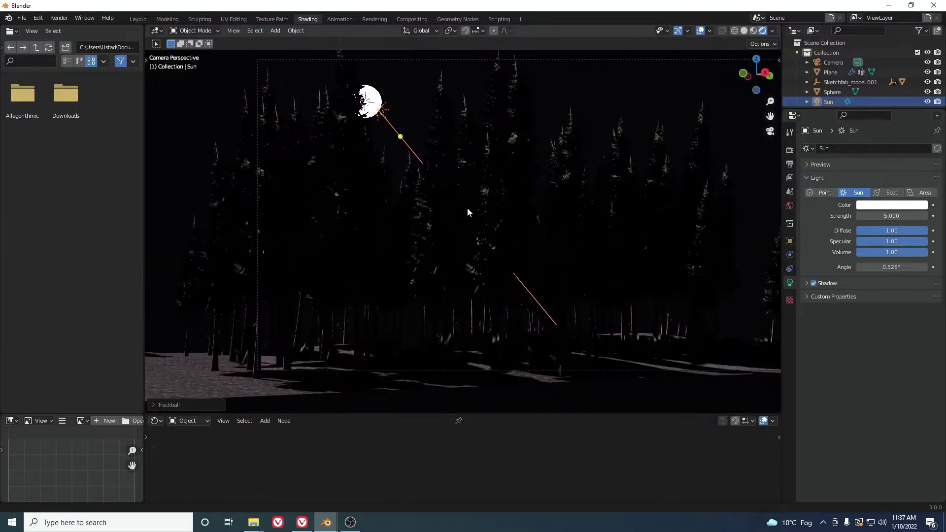
pyautogui.keyDown('shift'); pyautogui.moveTo(468, 208); pyautogui.dragTo(472, 215, button='middle'); pyautogui.keyUp('shift')
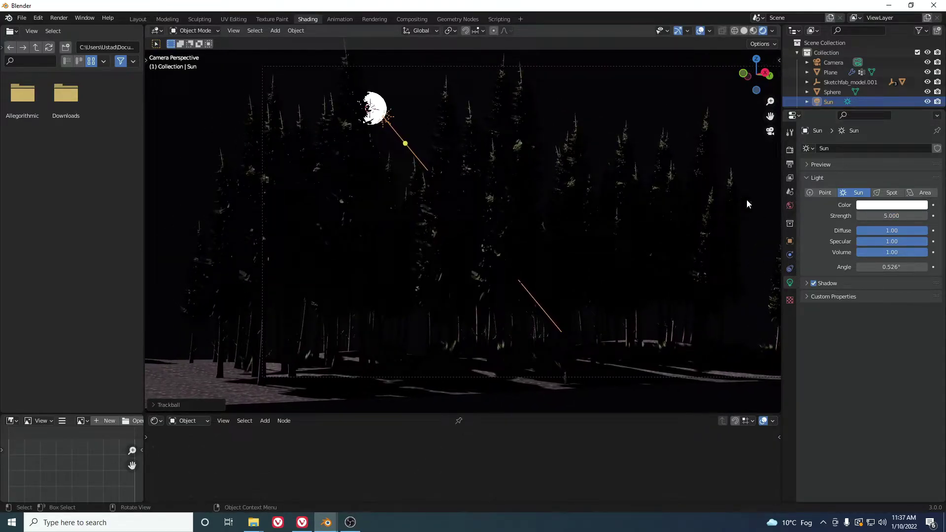
# Enlarge the node editor area and switch it to the World shader nodes
pyautogui.moveTo(379, 415); pyautogui.dragTo(387, 342)
pyautogui.click(190, 349)
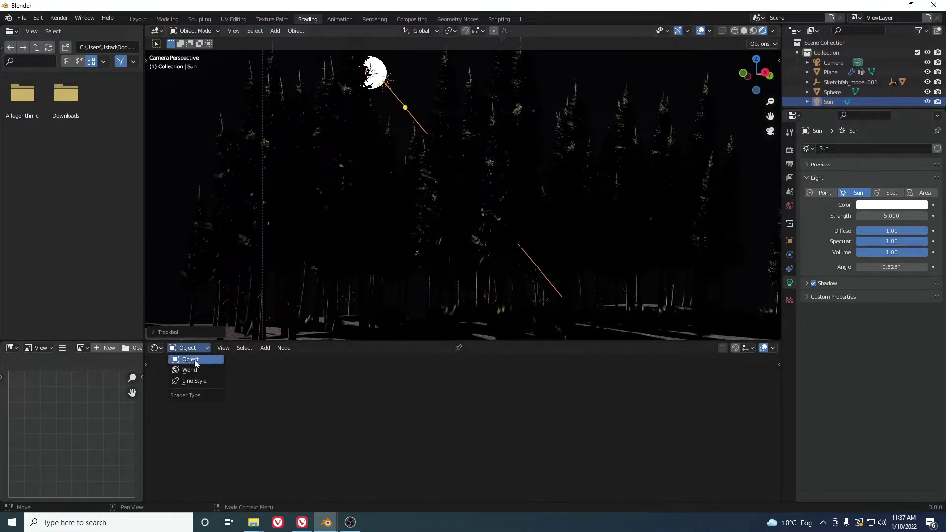
pyautogui.click(200, 369)
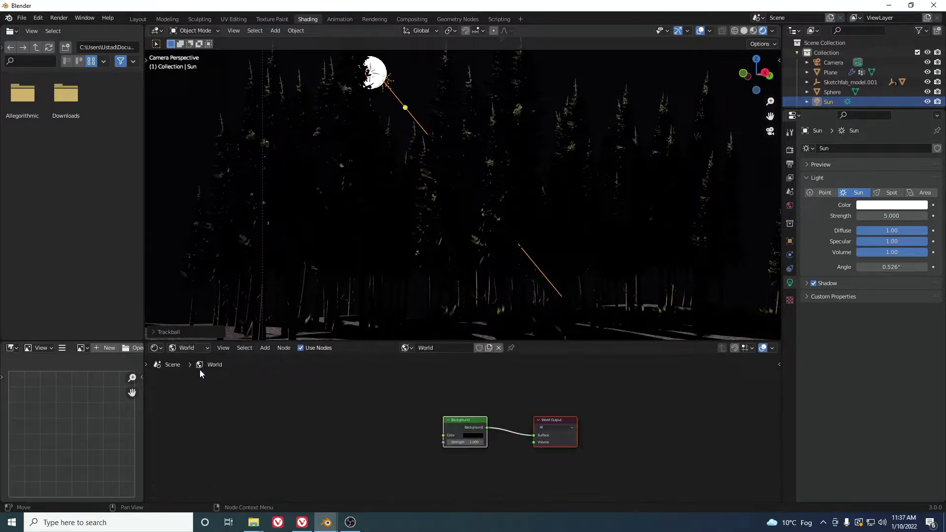
pyautogui.scroll(2, 477, 418)
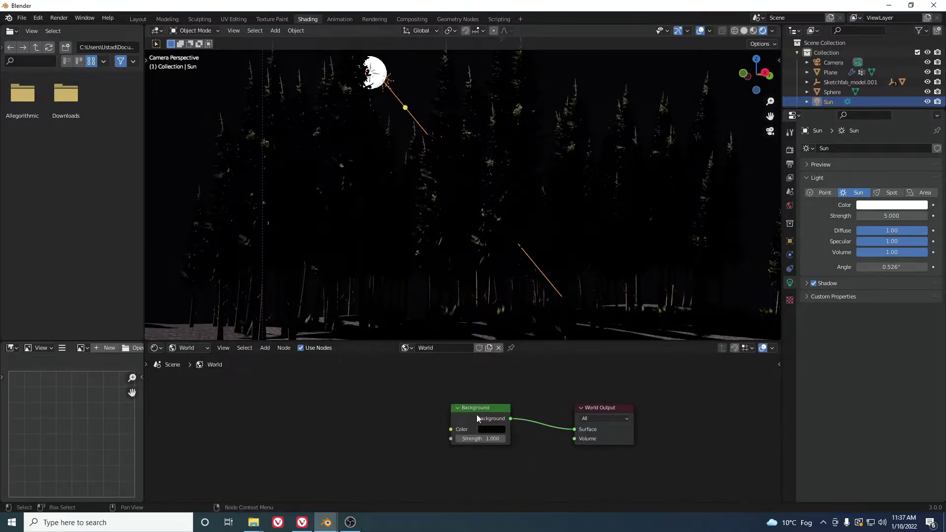
# Move the Background node up and add a Volume Scatter node beneath it in the World shader
pyautogui.moveTo(480, 414); pyautogui.dragTo(474, 372)
pyautogui.click(469, 425)
pyautogui.hotkey('shift', 'a')
pyautogui.click(451, 397)
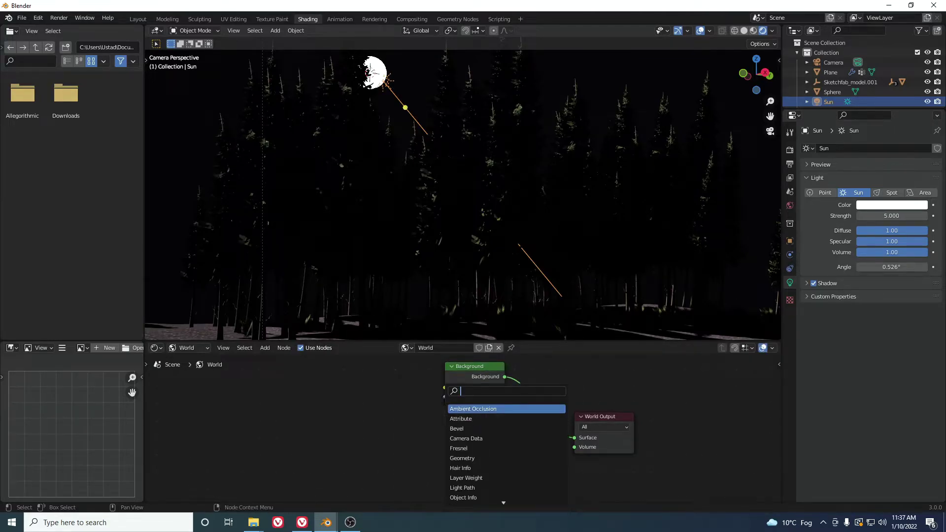
pyautogui.write('volu')
pyautogui.click(480, 419)
pyautogui.click(478, 440)
# Set the Volume Scatter node's density to 0.010
pyautogui.scroll(4, 498, 455)
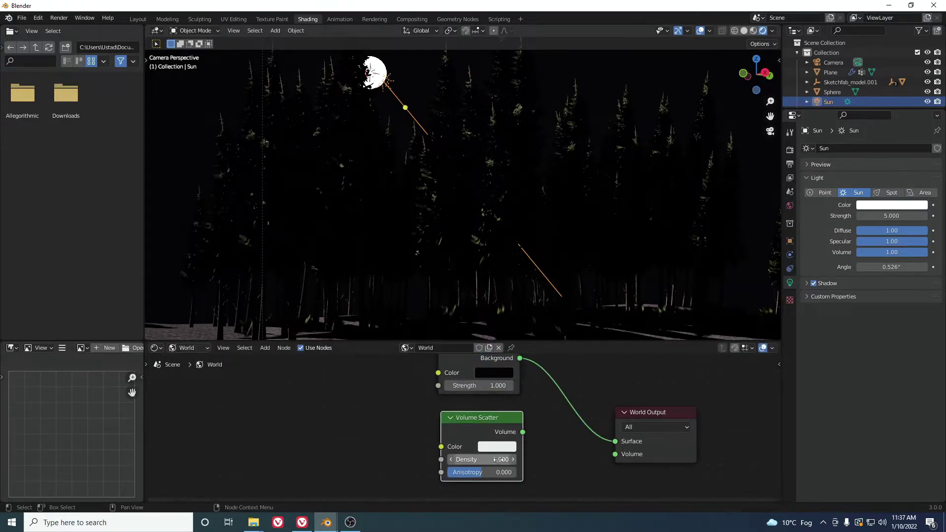
pyautogui.scroll(2, 495, 461)
pyautogui.click(495, 439)
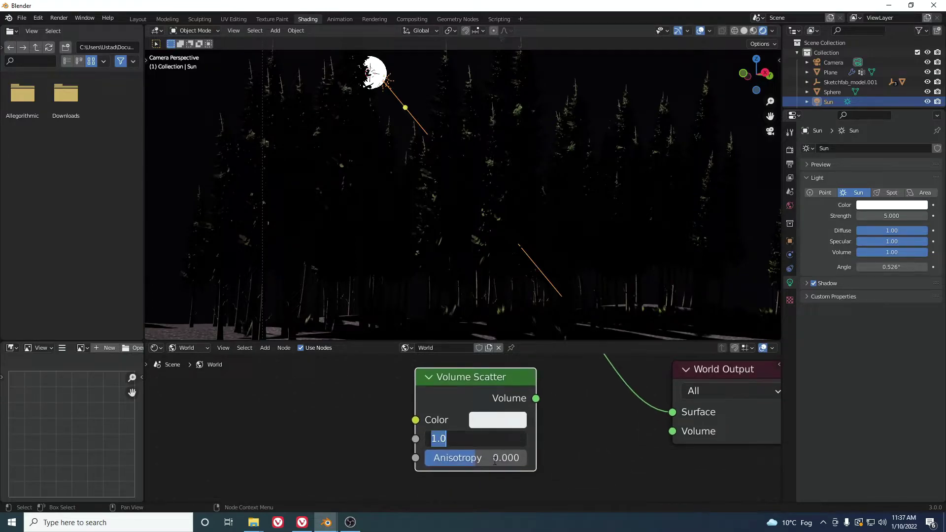
pyautogui.write('0')
pyautogui.press('Return')
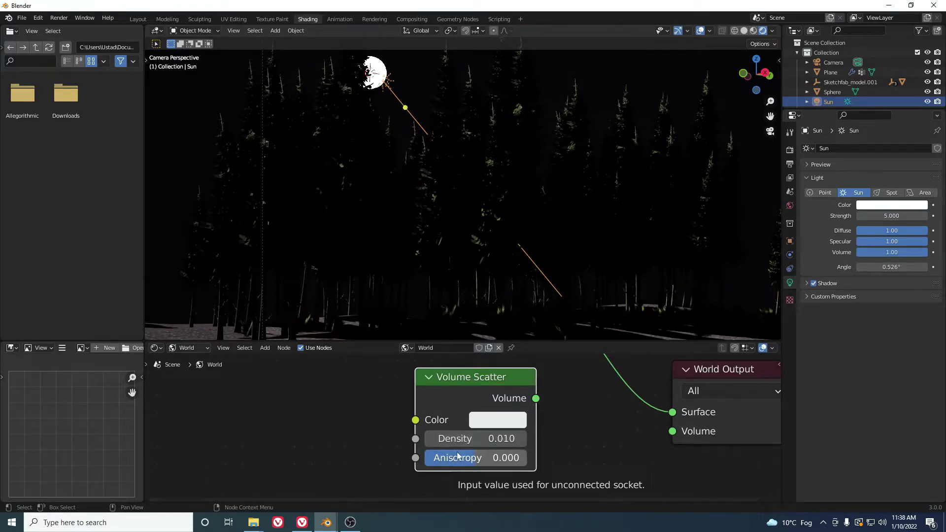
# Colour the Volume Scatter node light blue and connect its output to the World Output's Volume input
pyautogui.click(496, 419)
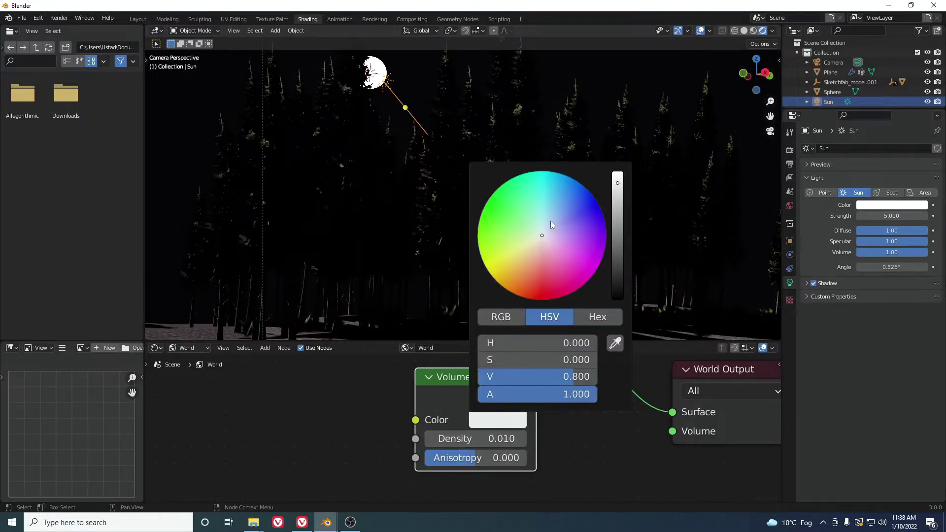
pyautogui.moveTo(551, 221); pyautogui.dragTo(558, 210)
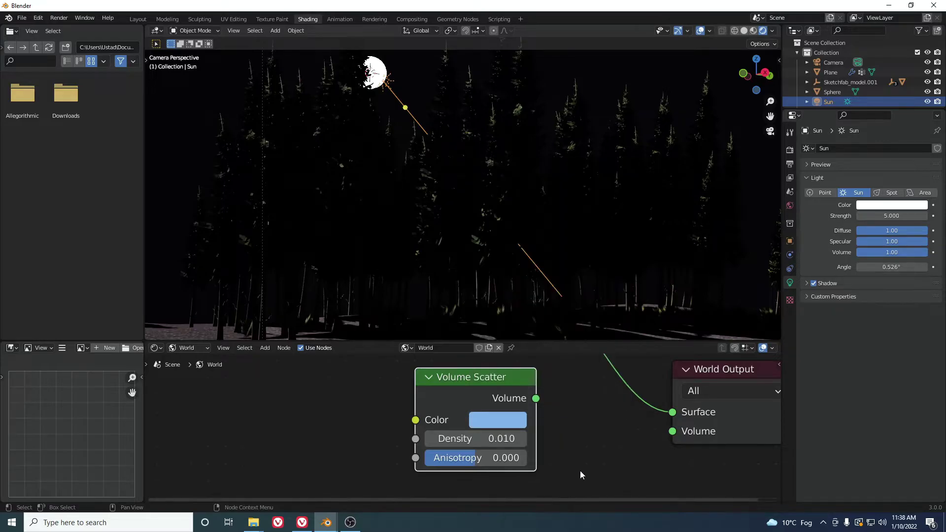
pyautogui.moveTo(540, 399); pyautogui.dragTo(672, 431)
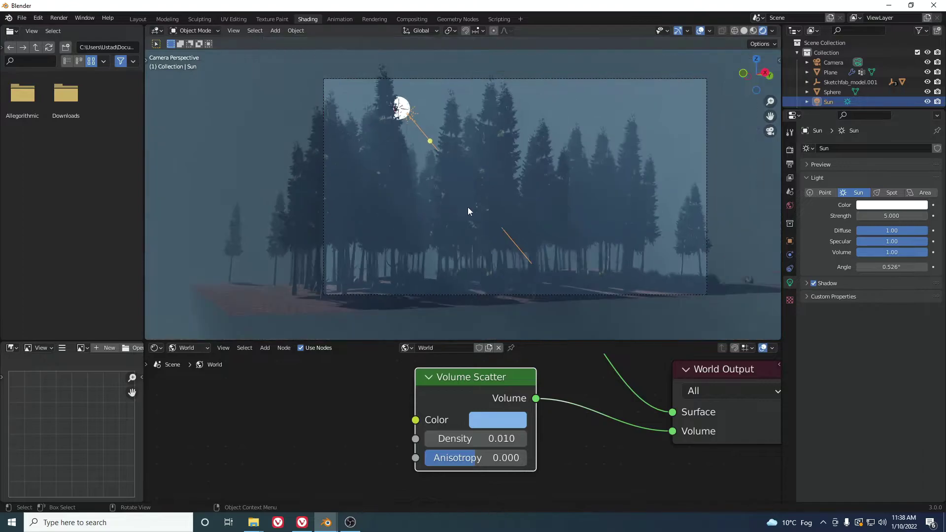
# Trackball-rotate the Sun light by about -8° in the camera view and open the scene's render settings
pyautogui.scroll(-4, 501, 205)
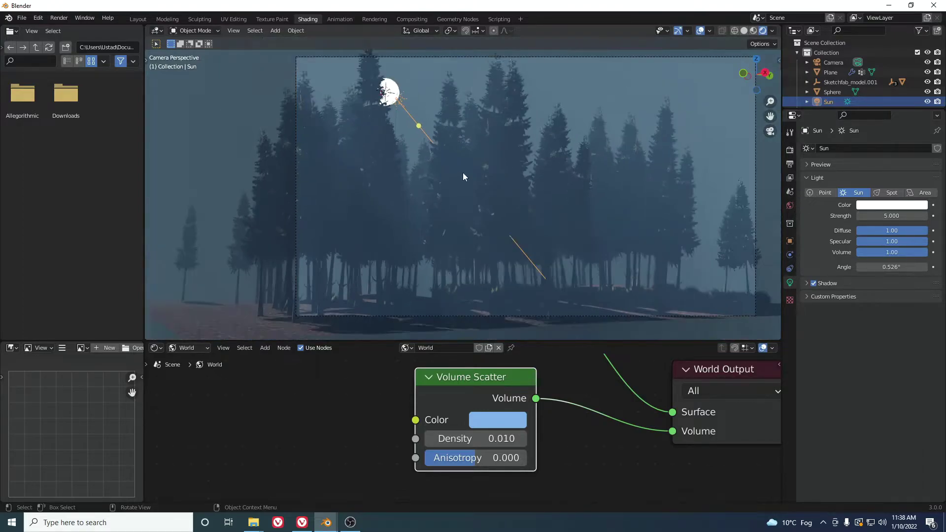
pyautogui.press('r')
pyautogui.press('r')
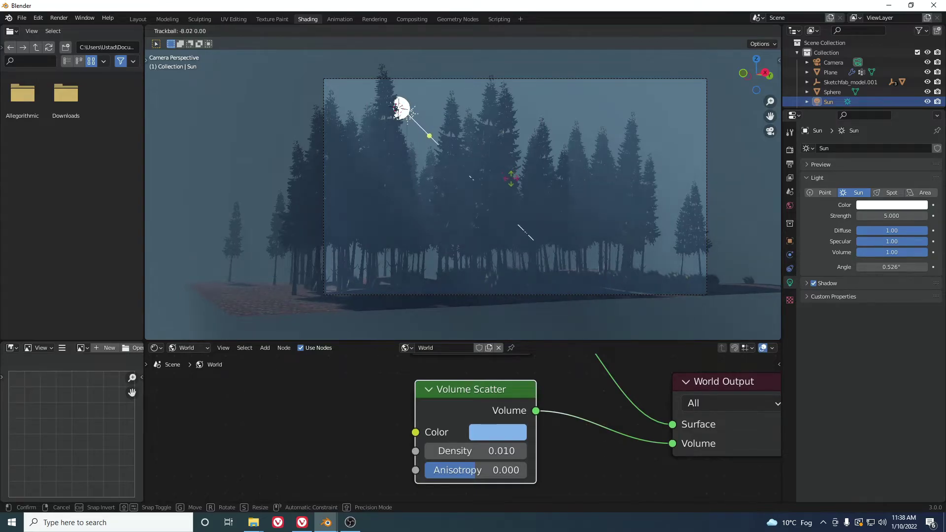
pyautogui.click(512, 183)
pyautogui.click(790, 150)
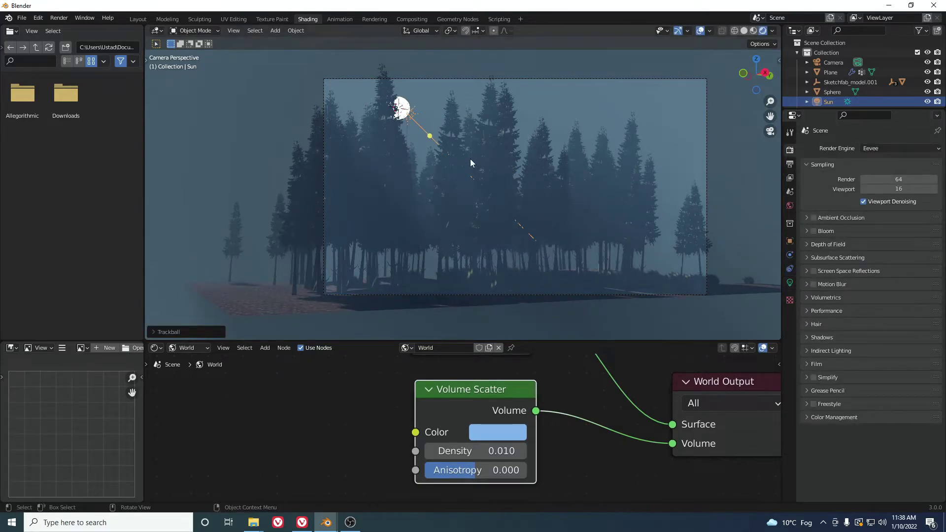
# Move the moon sphere slightly upward by about 0.34 m behind the tall tree
pyautogui.scroll(5, 470, 159)
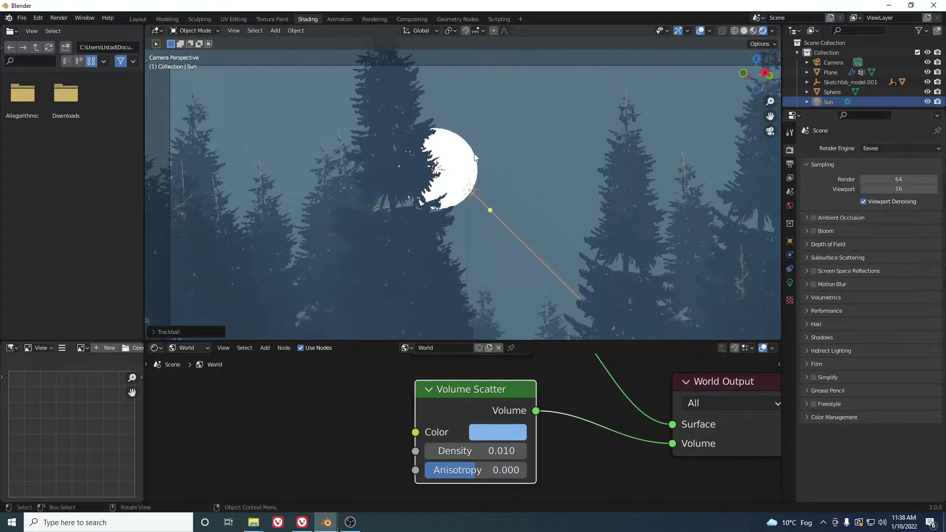
pyautogui.click(475, 158)
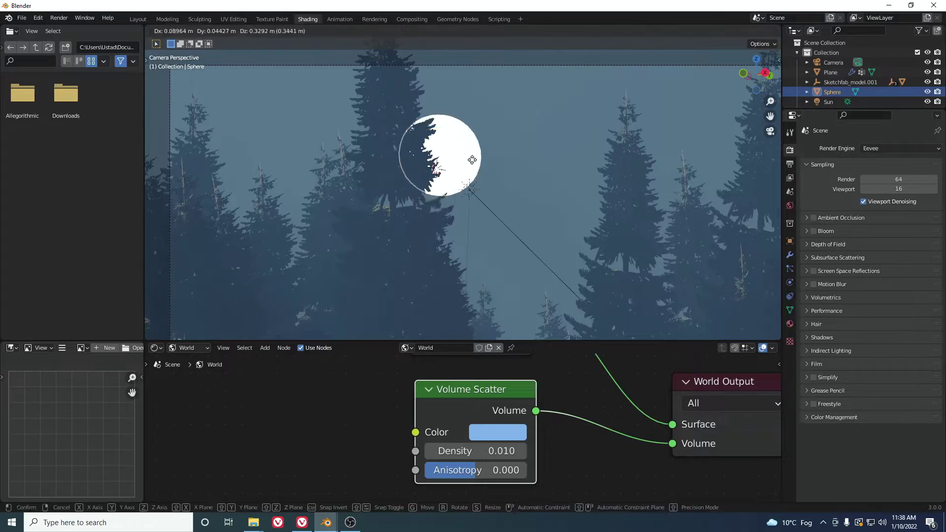
pyautogui.scroll(-3, 471, 187)
pyautogui.keyDown('shift'); pyautogui.moveTo(468, 191); pyautogui.dragTo(457, 170, button='middle'); pyautogui.keyUp('shift')
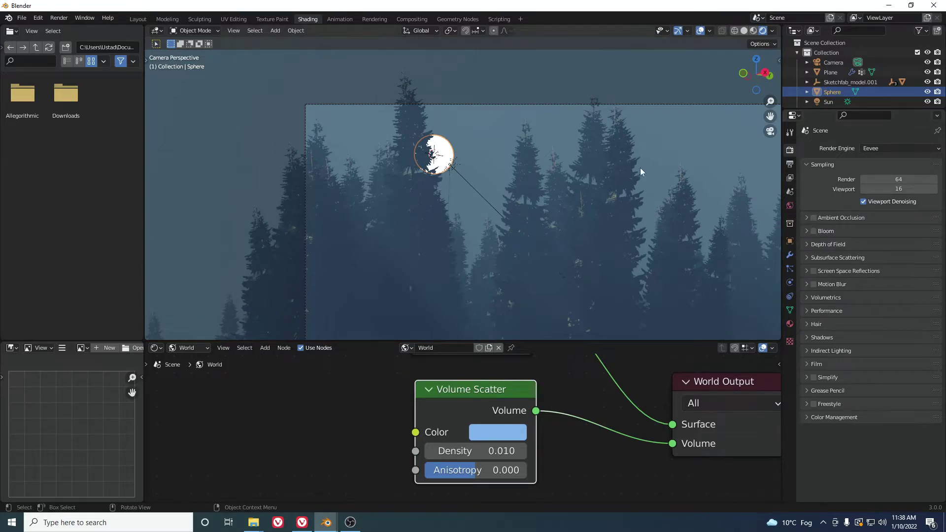
# Switch the viewport to Solid shading and enable Ambient Occlusion and Bloom for the Eevee render
pyautogui.click(744, 31)
pyautogui.click(827, 217)
pyautogui.click(807, 217)
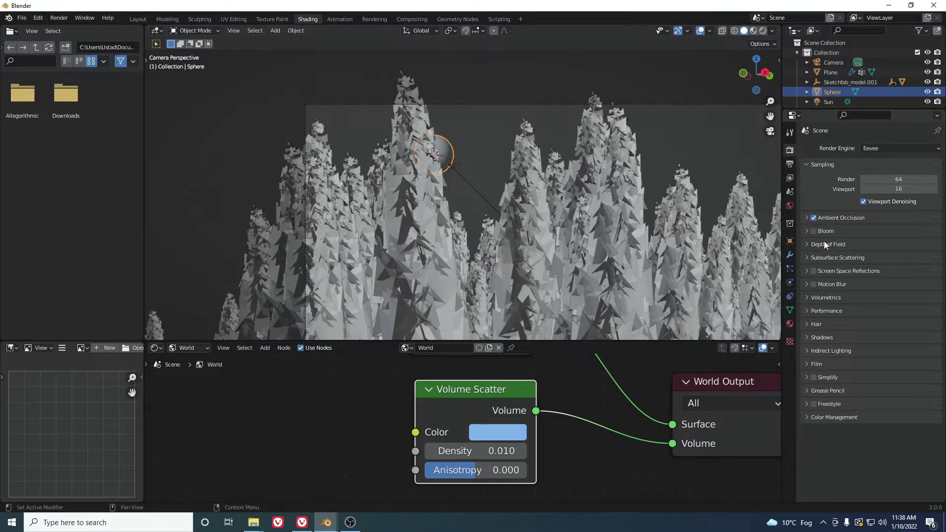
pyautogui.click(814, 232)
pyautogui.click(808, 231)
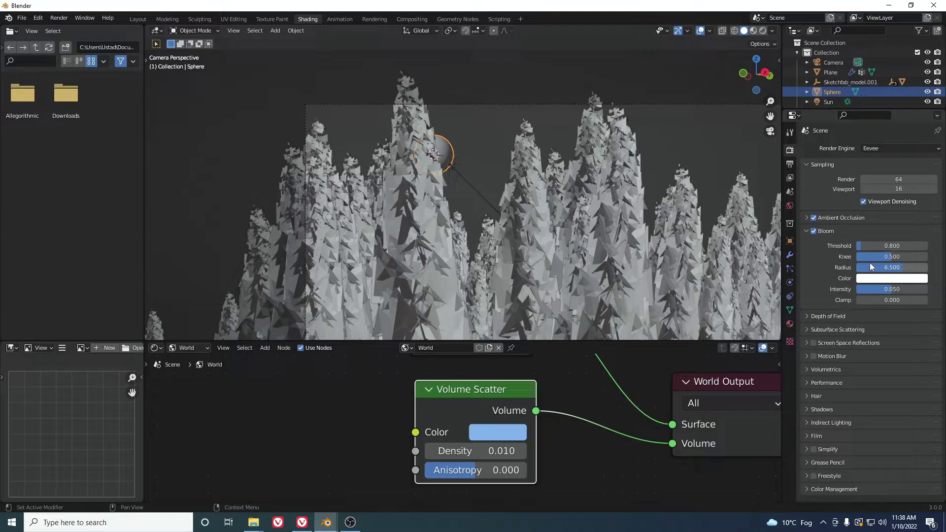
# Enable Screen Space Reflections and Motion Blur in the render settings
pyautogui.click(829, 319)
pyautogui.click(826, 316)
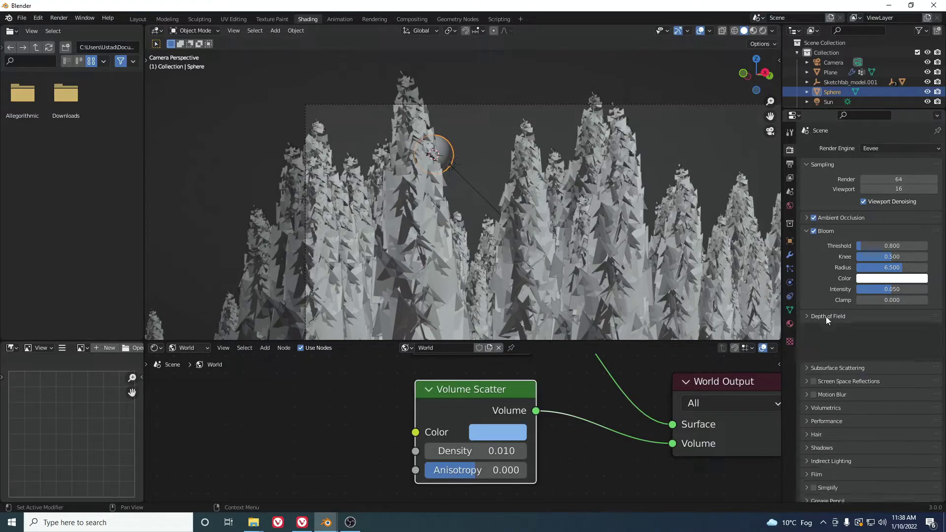
pyautogui.click(814, 344)
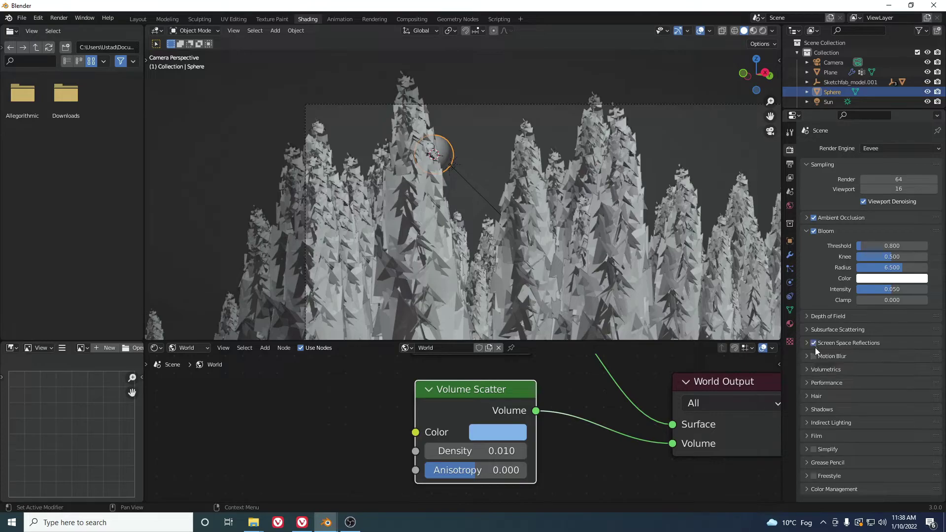
pyautogui.click(815, 358)
# Expand the Volumetrics settings and enable Volumetric Shadows
pyautogui.click(826, 369)
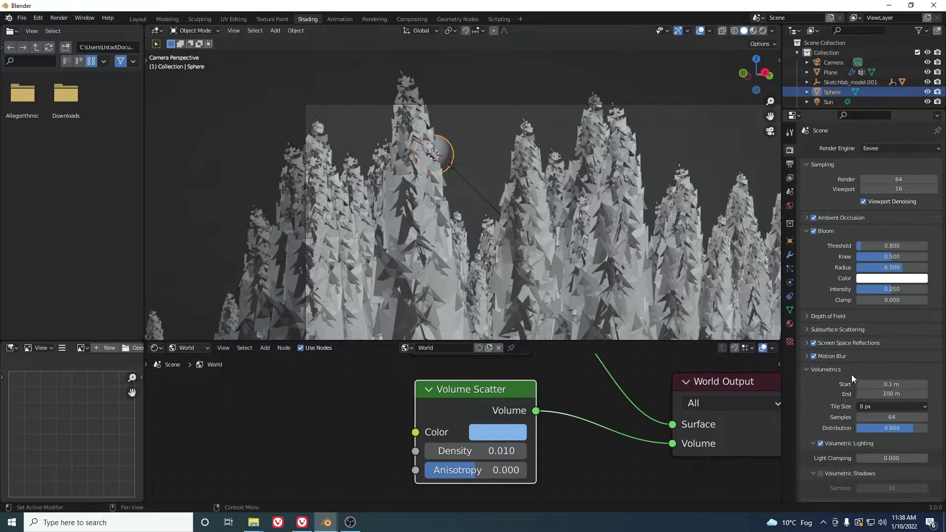
pyautogui.scroll(-2, 852, 375)
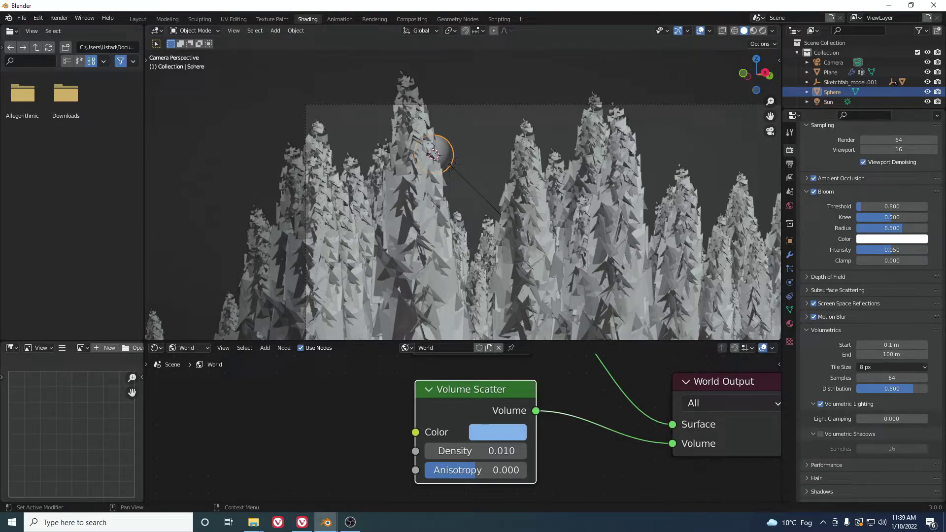
pyautogui.click(821, 437)
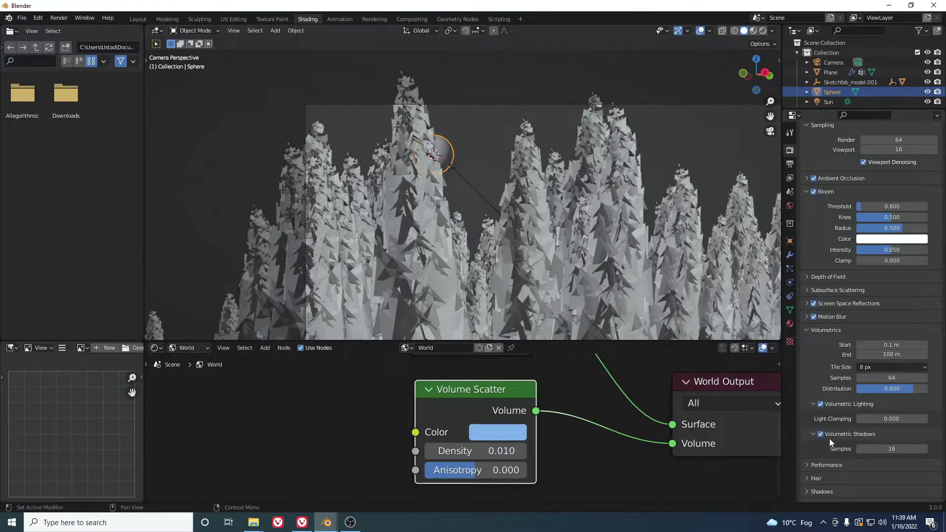
# Enable High Bit Depth for the Eevee shadows and collapse the Shadows settings
pyautogui.scroll(-4, 832, 441)
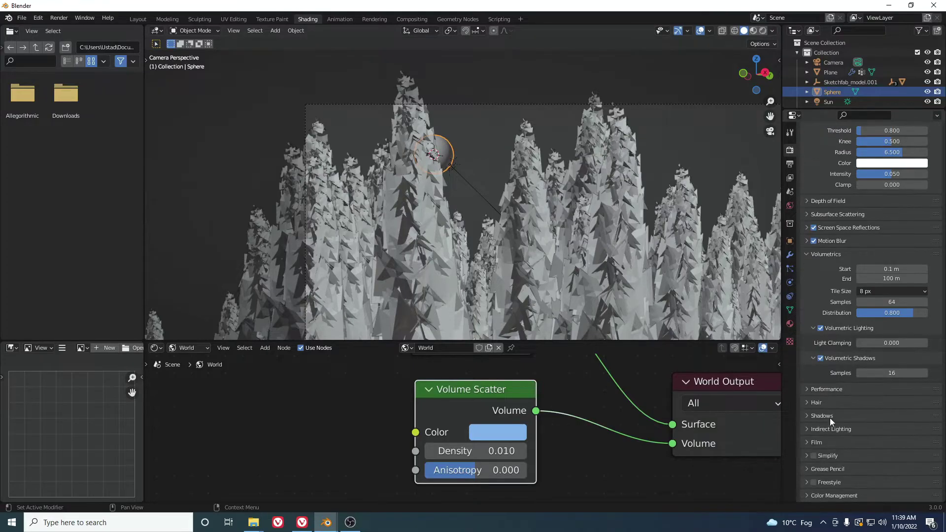
pyautogui.click(831, 416)
pyautogui.scroll(-2, 866, 429)
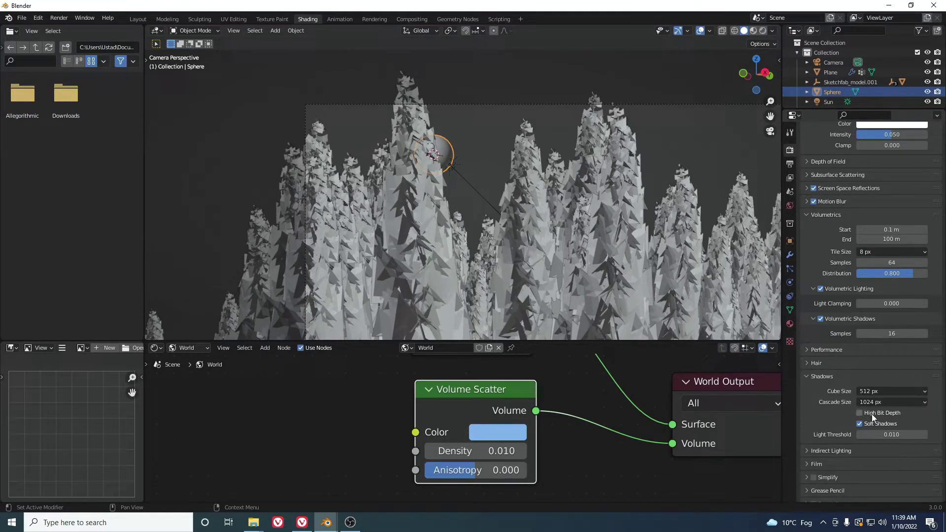
pyautogui.click(883, 415)
pyautogui.scroll(-1, 851, 411)
pyautogui.click(830, 359)
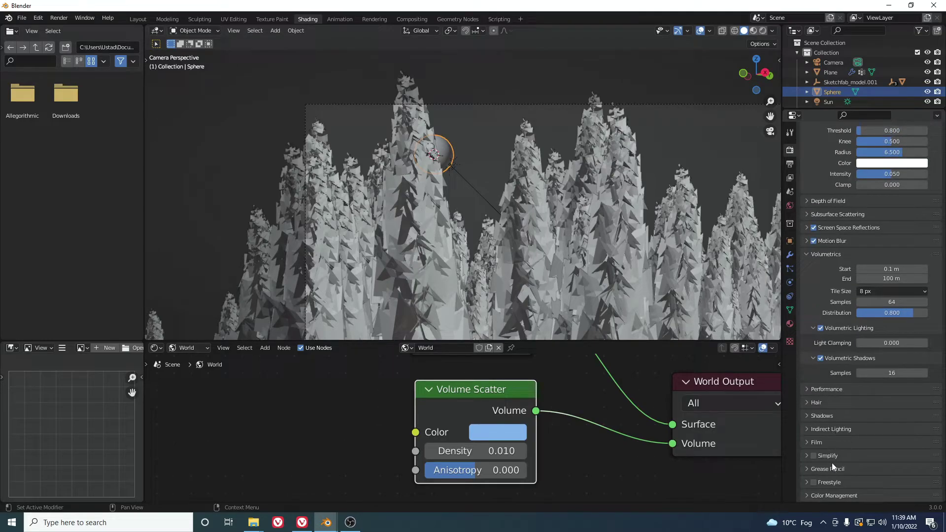
# Set the Color Management look to High Contrast
pyautogui.click(837, 495)
pyautogui.scroll(-5, 859, 398)
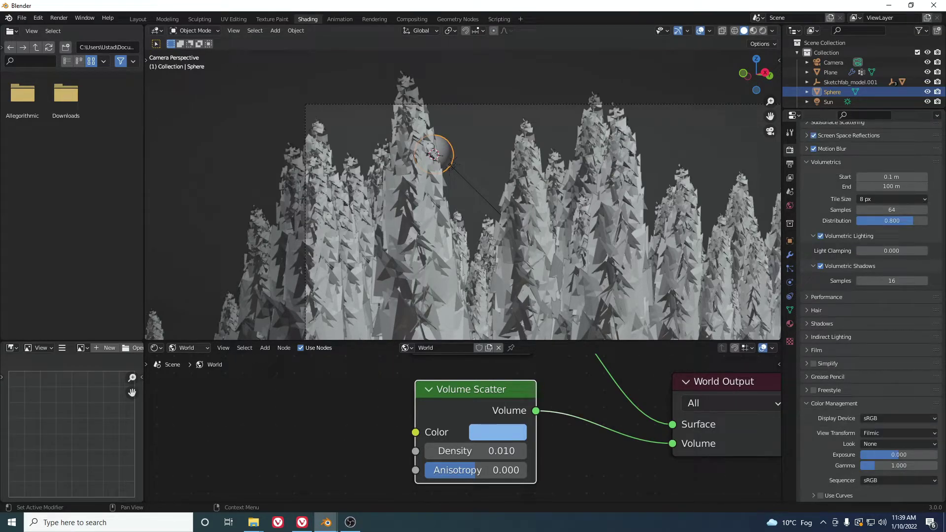
pyautogui.click(883, 445)
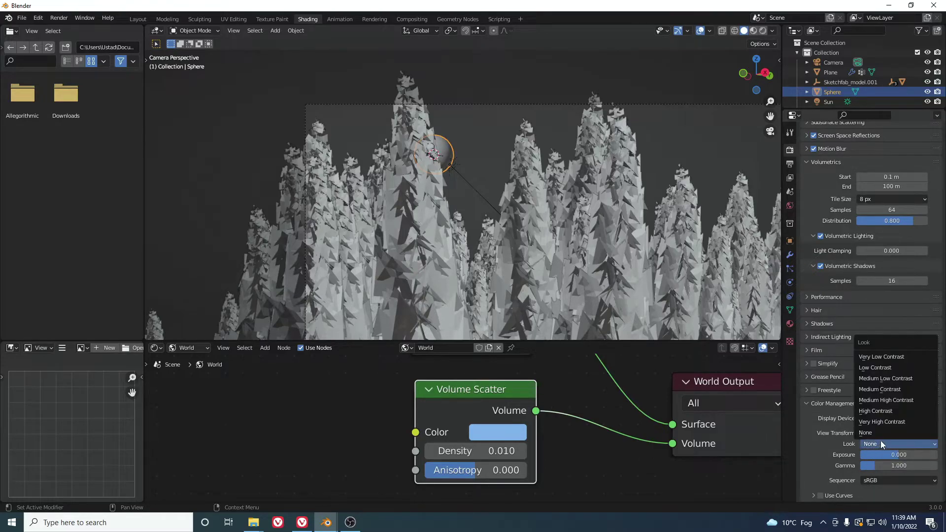
pyautogui.click(884, 414)
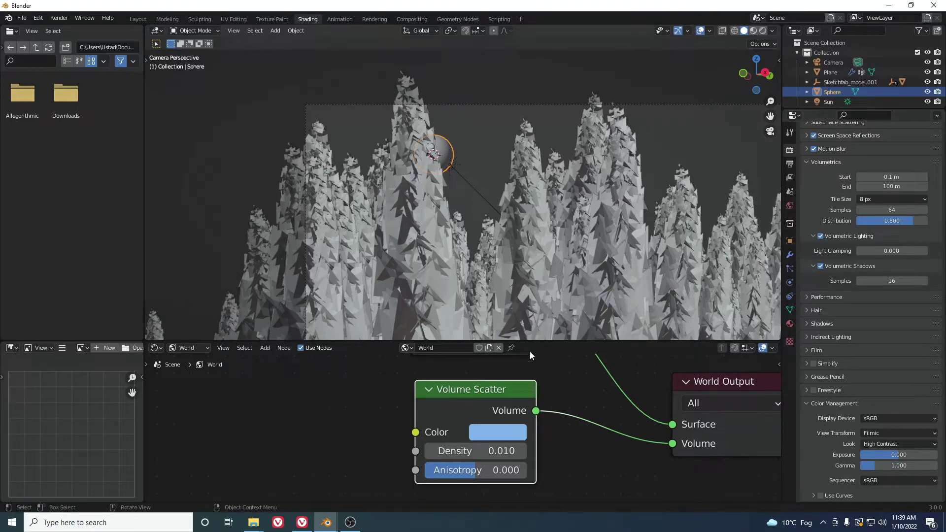
# Enlarge the 3D viewport over the node editor and fit the whole camera frame in view
pyautogui.scroll(-6, 504, 191)
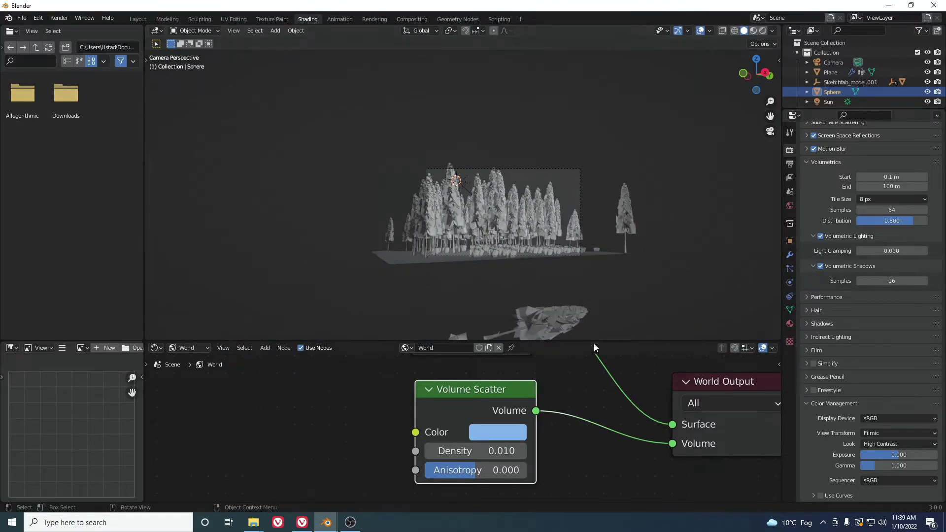
pyautogui.moveTo(595, 342); pyautogui.dragTo(586, 407)
pyautogui.scroll(6, 548, 293)
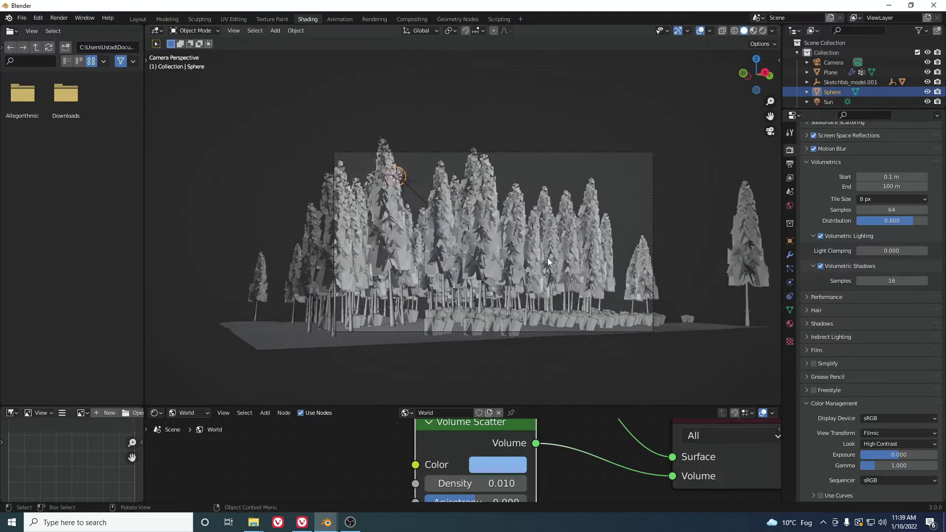
pyautogui.scroll(-2, 537, 251)
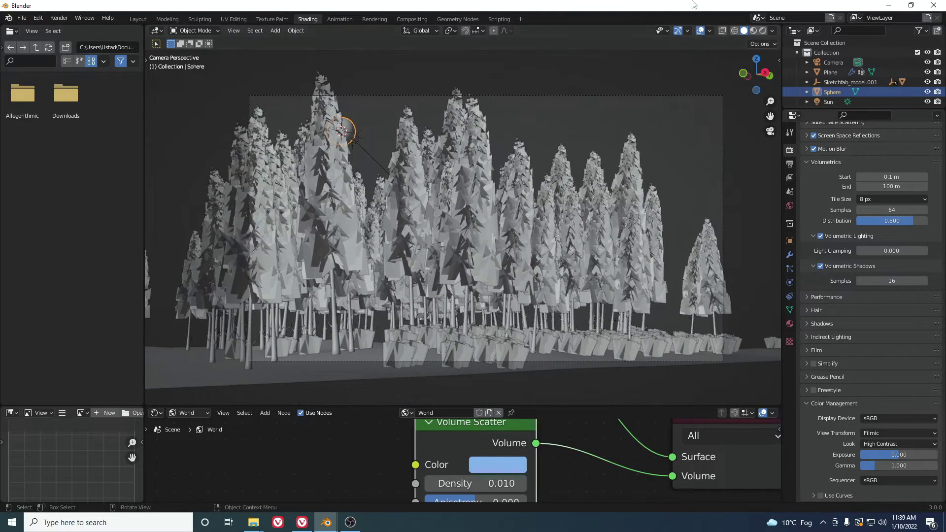
# Switch the viewport to rendered shading and rotate the Sun light beside the moon to adjust the light rays
pyautogui.click(763, 32)
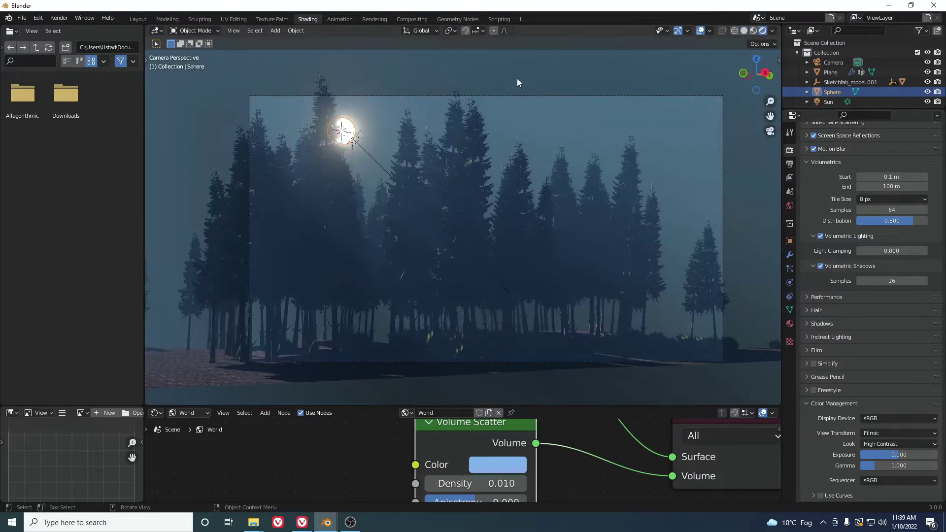
pyautogui.hotkey('alt', 'a')
pyautogui.click(366, 155)
pyautogui.press('r')
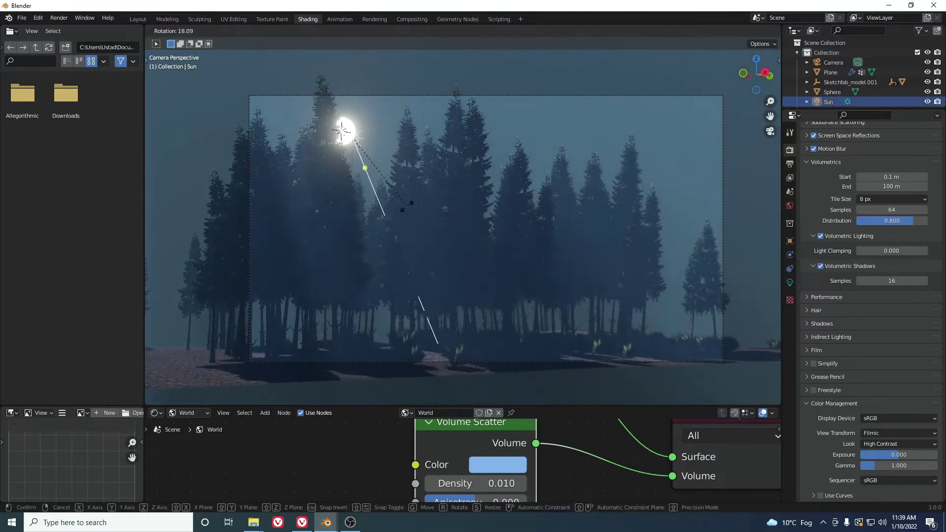
pyautogui.click(439, 195)
pyautogui.moveTo(439, 195); pyautogui.dragTo(417, 218, button='middle')
pyautogui.press('r')
pyautogui.click(431, 249)
pyautogui.press('KP_0')
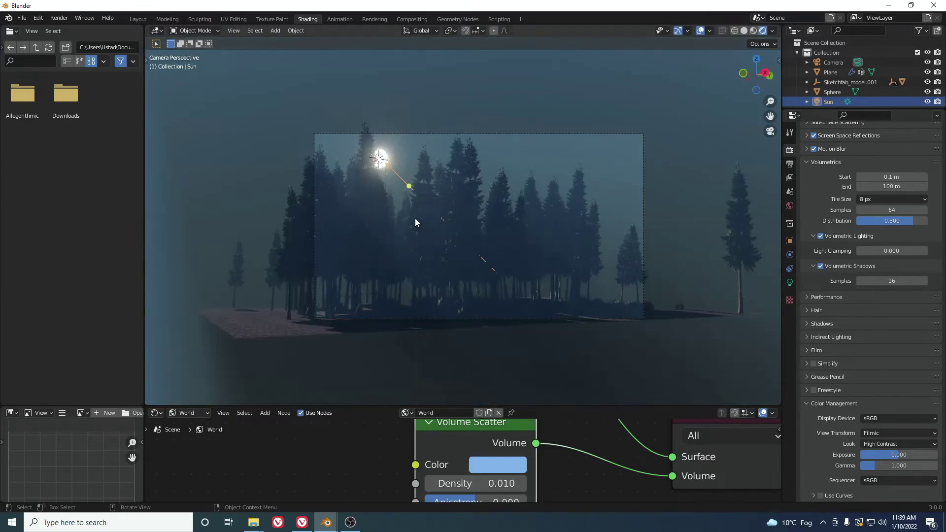
pyautogui.scroll(5, 415, 218)
pyautogui.keyDown('shift'); pyautogui.moveTo(385, 173); pyautogui.dragTo(484, 219, button='middle'); pyautogui.keyUp('shift')
pyautogui.scroll(-1, 483, 219)
pyautogui.keyDown('shift'); pyautogui.moveTo(457, 179); pyautogui.dragTo(424, 173, button='middle'); pyautogui.keyUp('shift')
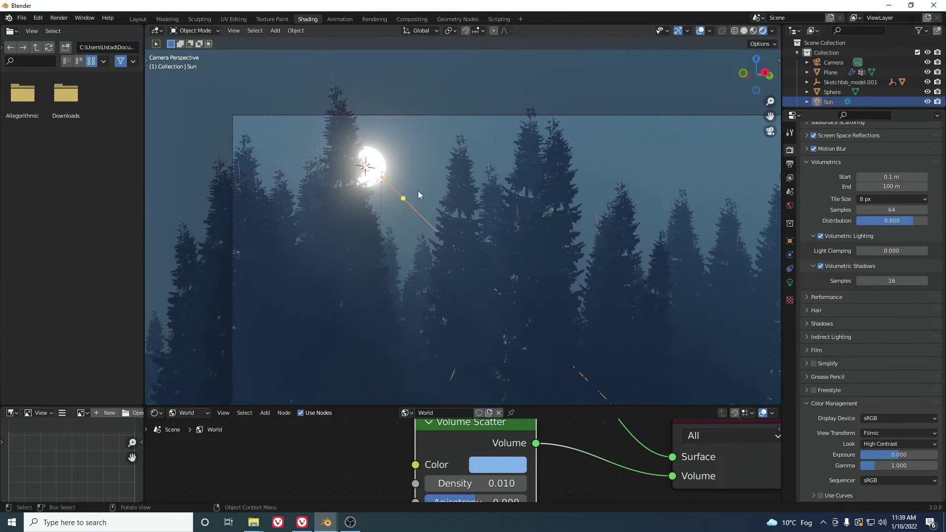
# Switch to the browser, browse the "bat png" image results, preview a black bat silhouette, and return to Blender
pyautogui.click(302, 523)
pyautogui.click(361, 22)
pyautogui.click(415, 99)
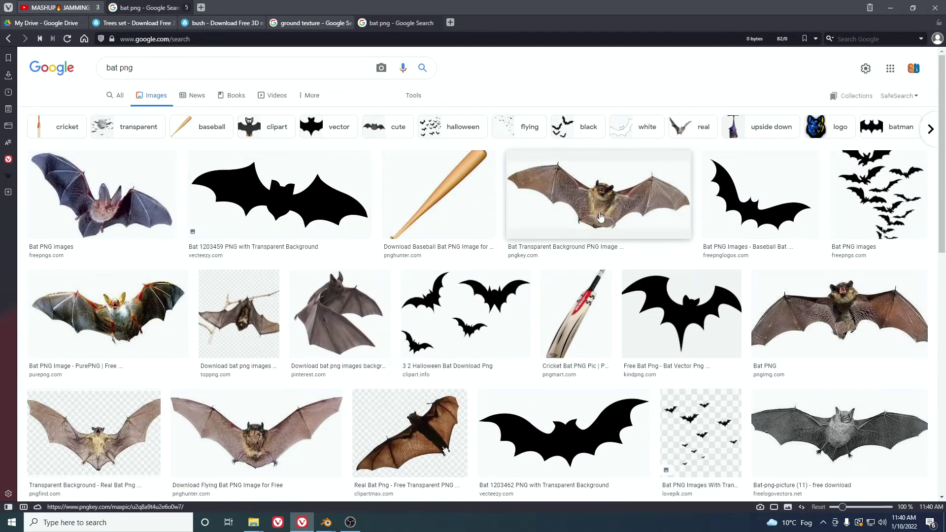
pyautogui.scroll(-2, 355, 262)
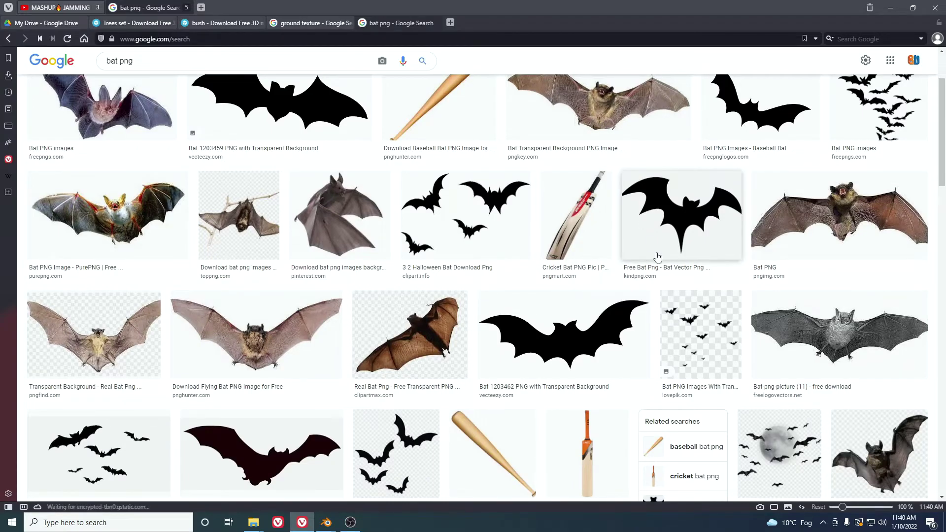
pyautogui.scroll(2, 690, 236)
pyautogui.click(750, 213)
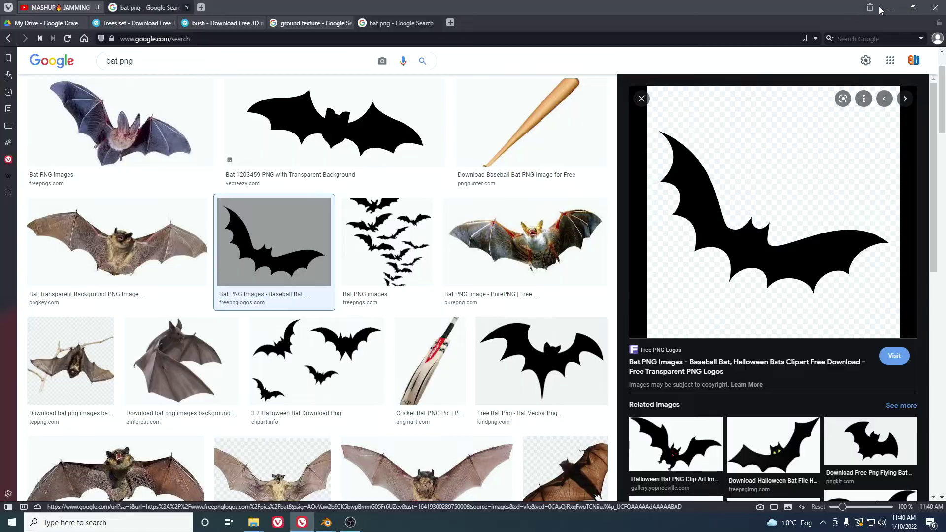
pyautogui.hotkey('alt', 'Tab')
pyautogui.hotkey('shift', 'a')
pyautogui.moveTo(390, 313)
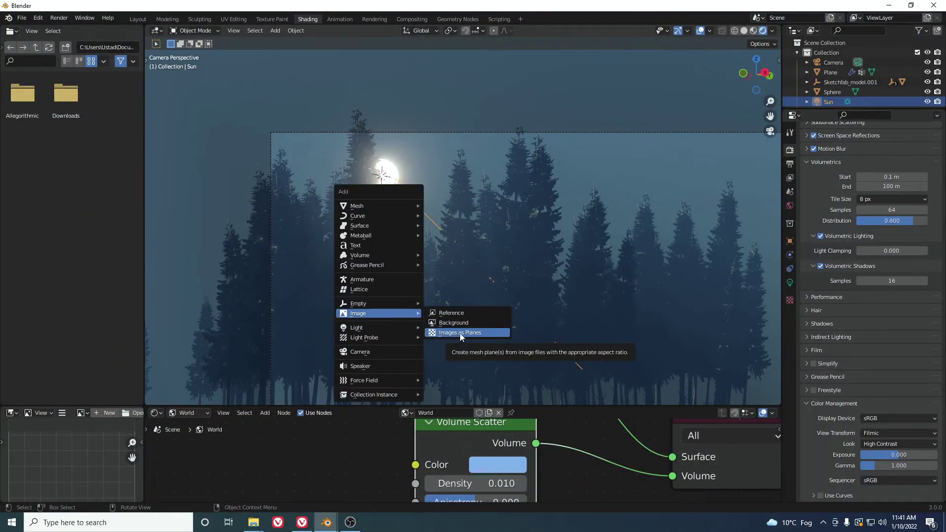
pyautogui.click(457, 334)
pyautogui.click(294, 206)
pyautogui.press('Escape')
# Paste the halloween bat image planes into the scene and select the bat beside the moon
pyautogui.hotkey('ctrl', 'v')
pyautogui.scroll(2, 420, 181)
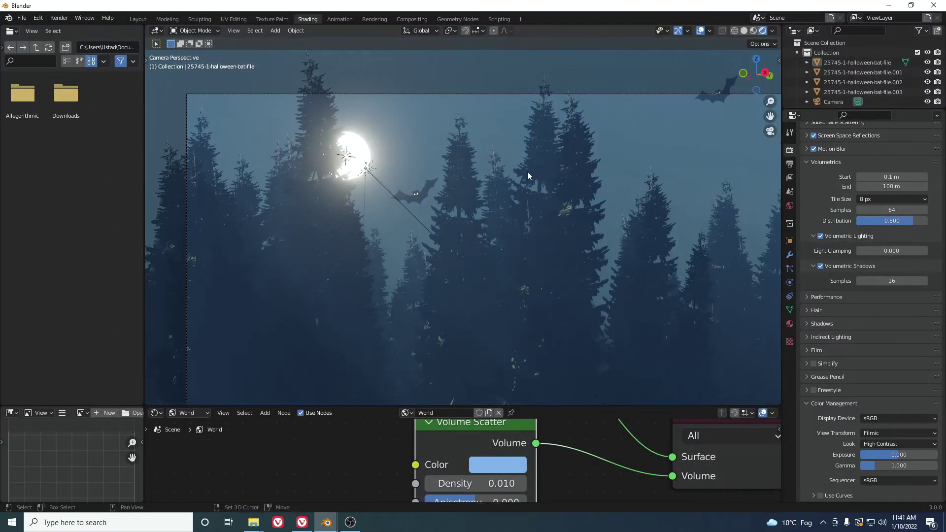
pyautogui.scroll(10, 527, 172)
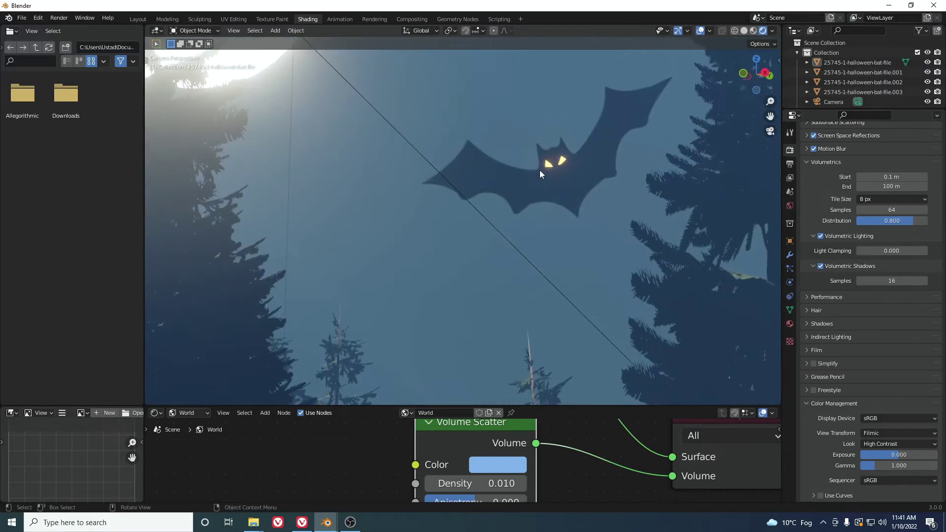
pyautogui.click(540, 170)
pyautogui.scroll(-7, 557, 178)
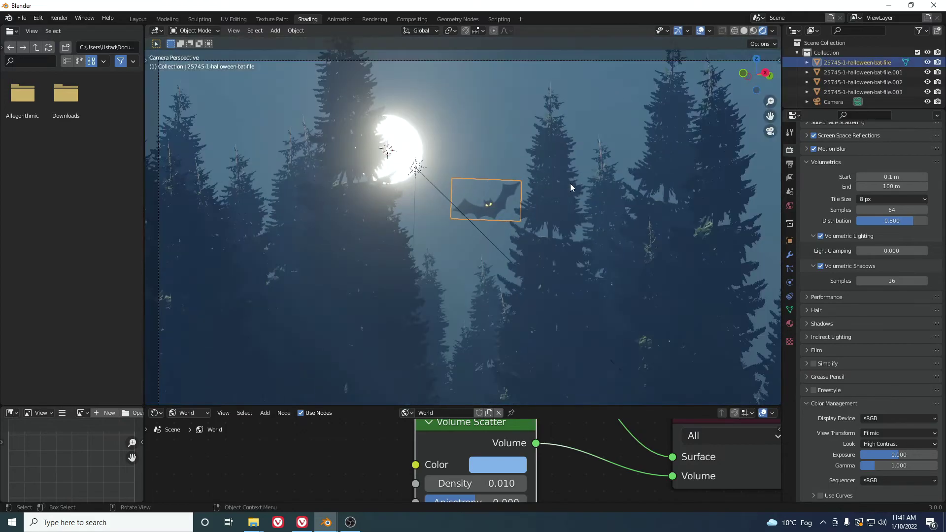
pyautogui.keyDown('shift'); pyautogui.moveTo(525, 224); pyautogui.dragTo(469, 259, button='middle'); pyautogui.keyUp('shift')
# Enter edit mode on the selected bat plane and try the Knife tool at one of its glowing eyes
pyautogui.scroll(11, 469, 259)
pyautogui.hotkey('ctrl', 'Tab')
pyautogui.click(493, 253)
pyautogui.scroll(4, 450, 239)
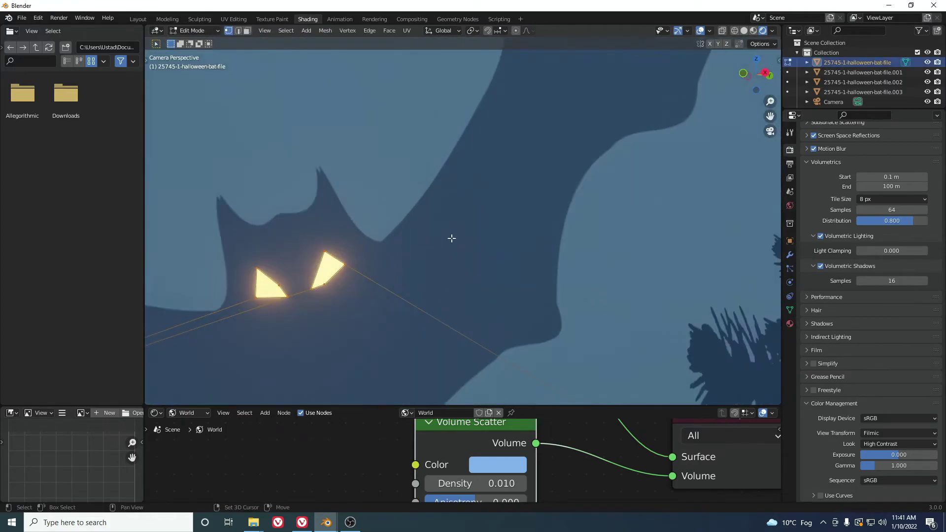
pyautogui.scroll(-4, 450, 239)
pyautogui.scroll(6, 454, 224)
pyautogui.press('k')
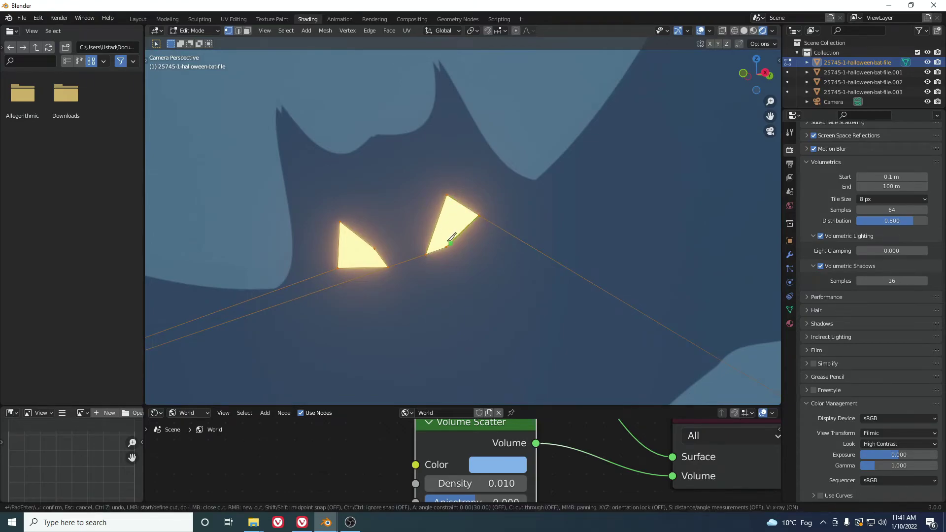
pyautogui.press('Escape')
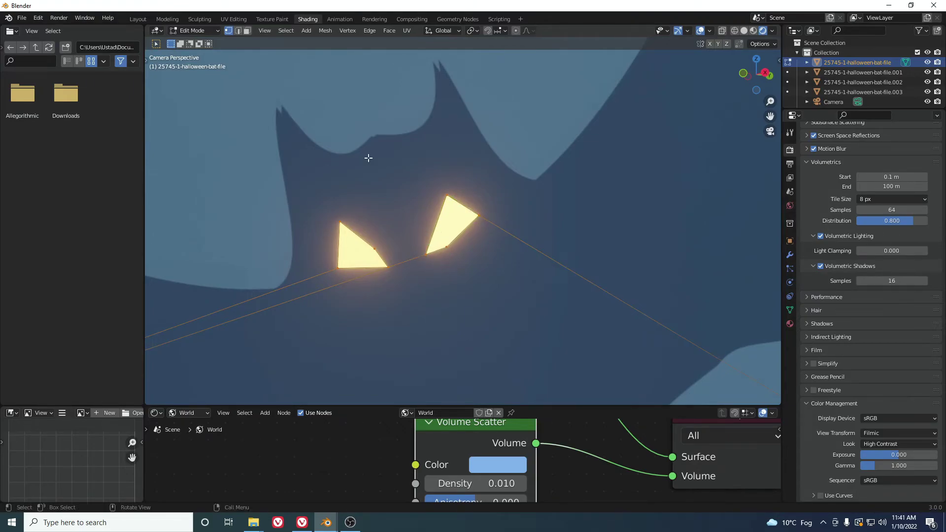
# Switch to face selection and try to move the face of the bat's eye
pyautogui.click(247, 31)
pyautogui.click(453, 243)
pyautogui.scroll(-2, 450, 239)
pyautogui.click(461, 218)
pyautogui.press('KP_0')
pyautogui.press('g')
pyautogui.rightClick(370, 184)
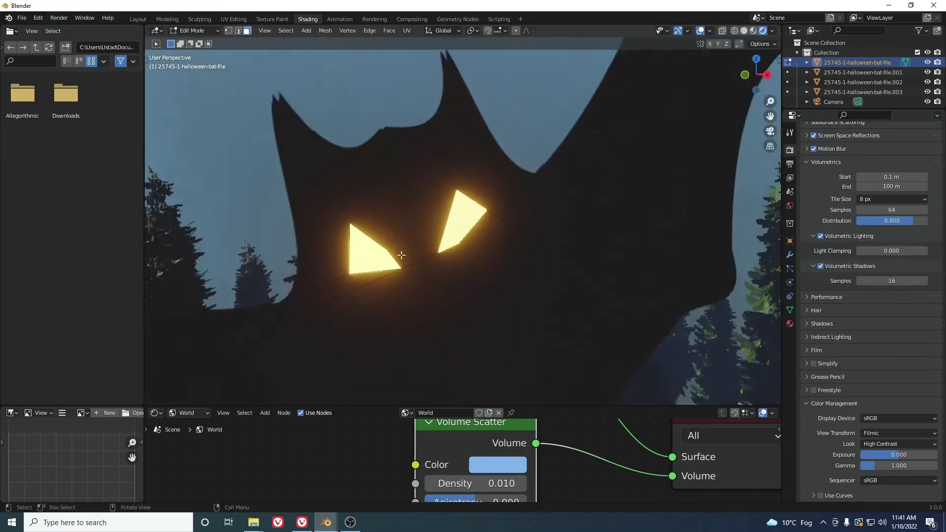
# Set the node editor to Object shaders and examine the Emission material used for the bat's eyes
pyautogui.click(186, 414)
pyautogui.click(190, 424)
pyautogui.scroll(-2, 378, 462)
pyautogui.scroll(3, 472, 472)
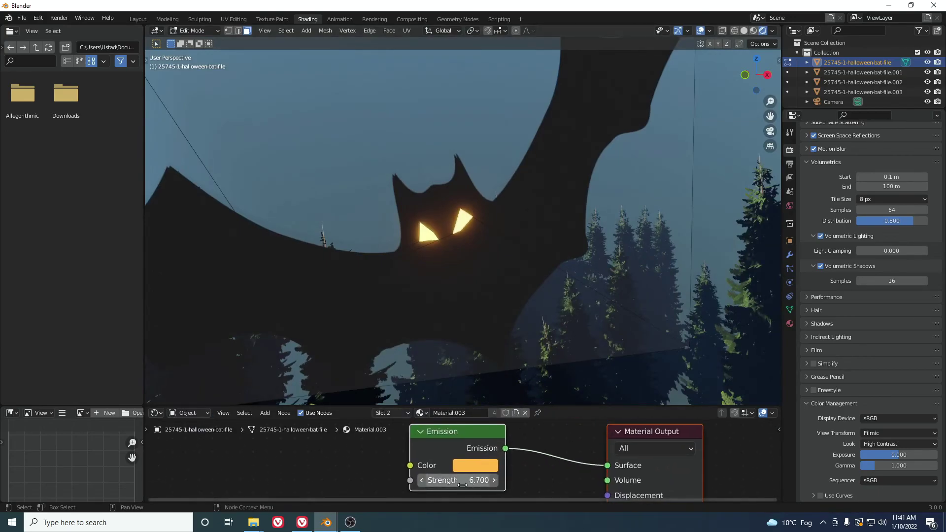
pyautogui.scroll(-13, 510, 195)
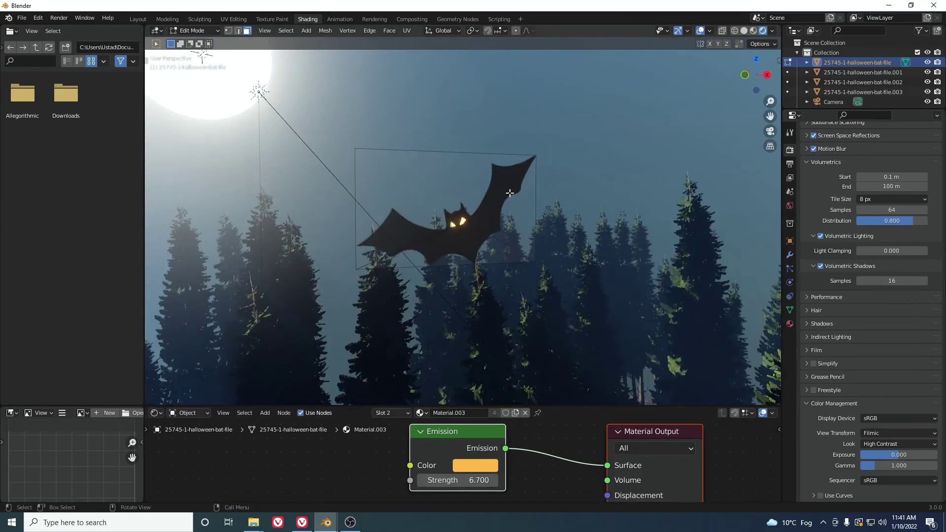
# Return the bat to object mode, go back to the camera view and select the Sun light
pyautogui.moveTo(509, 195); pyautogui.dragTo(514, 215, button='middle')
pyautogui.press('Tab')
pyautogui.press('KP_0')
pyautogui.scroll(-13, 407, 202)
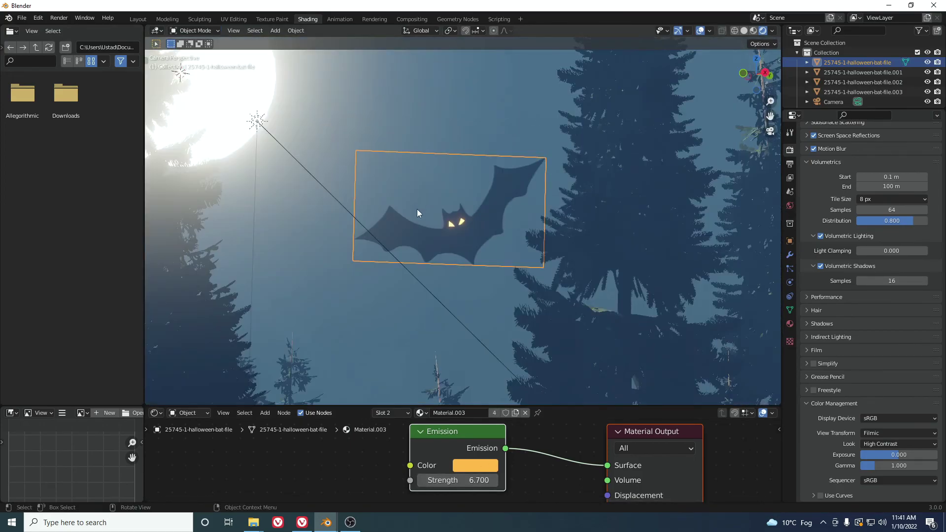
pyautogui.click(436, 123)
pyautogui.keyDown('shift'); pyautogui.moveTo(444, 223); pyautogui.dragTo(407, 188, button='middle'); pyautogui.keyUp('shift')
pyautogui.scroll(2, 407, 188)
pyautogui.scroll(-2, 433, 213)
pyautogui.click(458, 235)
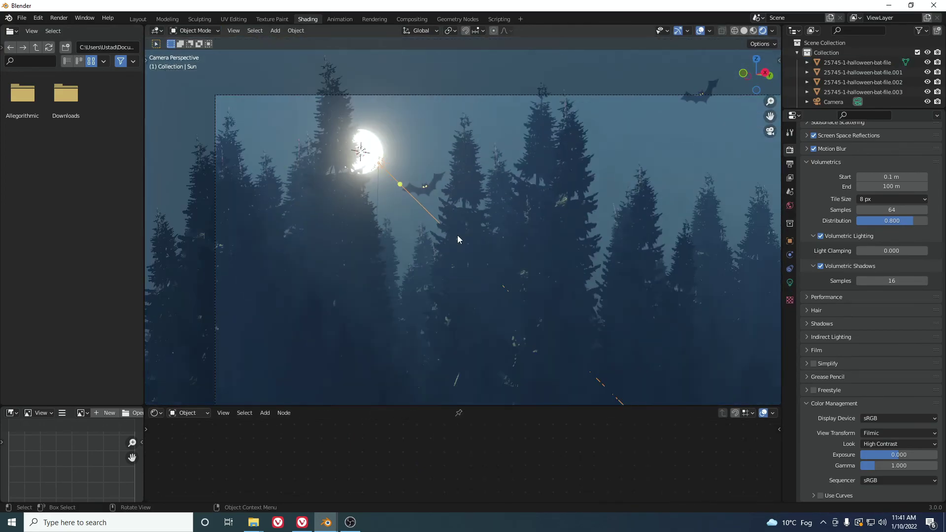